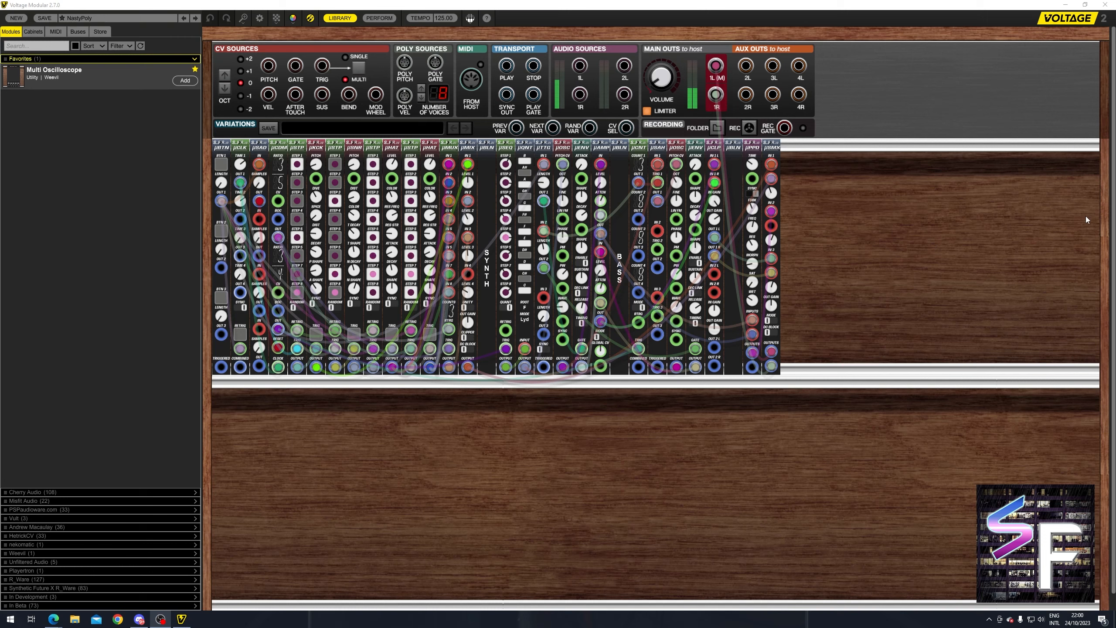
pyautogui.moveTo(973, 203); pyautogui.dragTo(162, 289)
pyautogui.moveTo(14, 328); pyautogui.dragTo(13, 328)
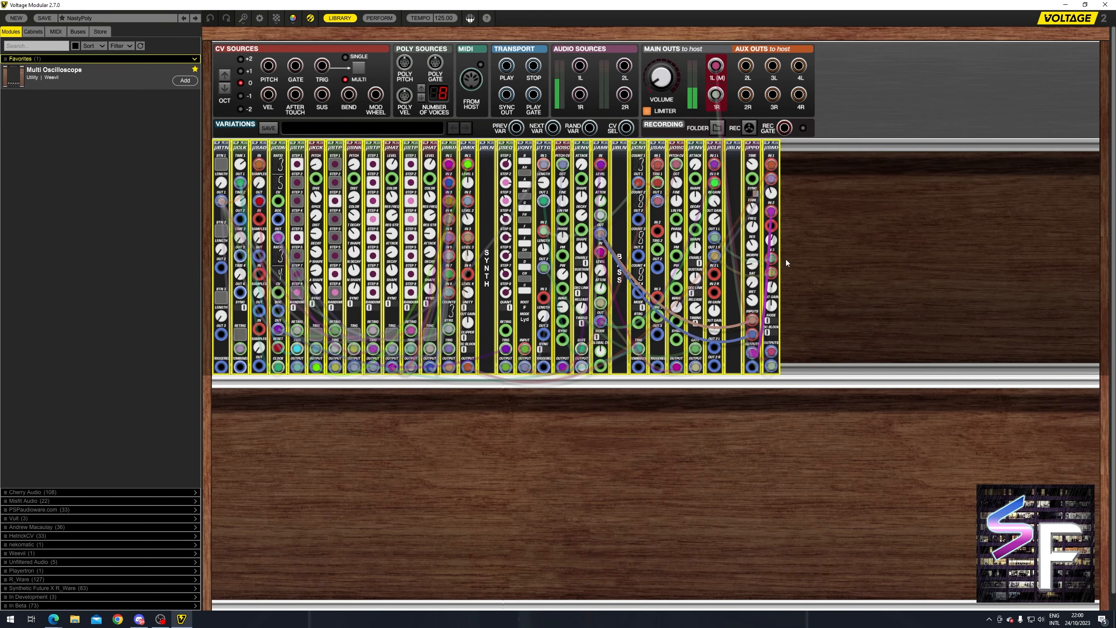
pyautogui.moveTo(988, 215); pyautogui.dragTo(198, 253)
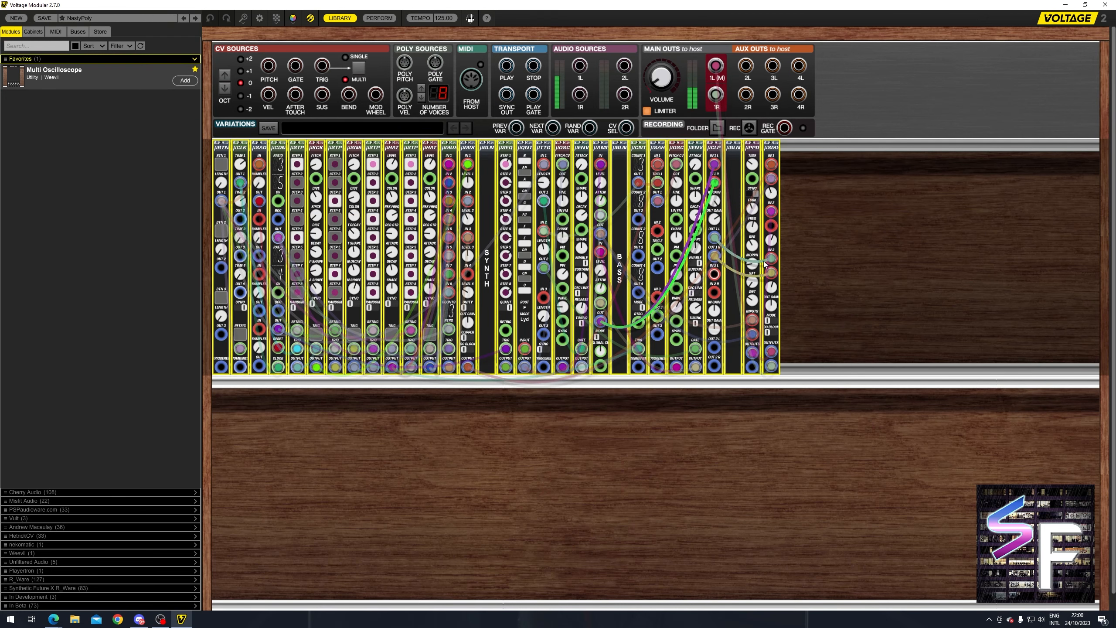
pyautogui.click(766, 261)
pyautogui.moveTo(979, 193); pyautogui.dragTo(200, 239)
pyautogui.click(850, 227)
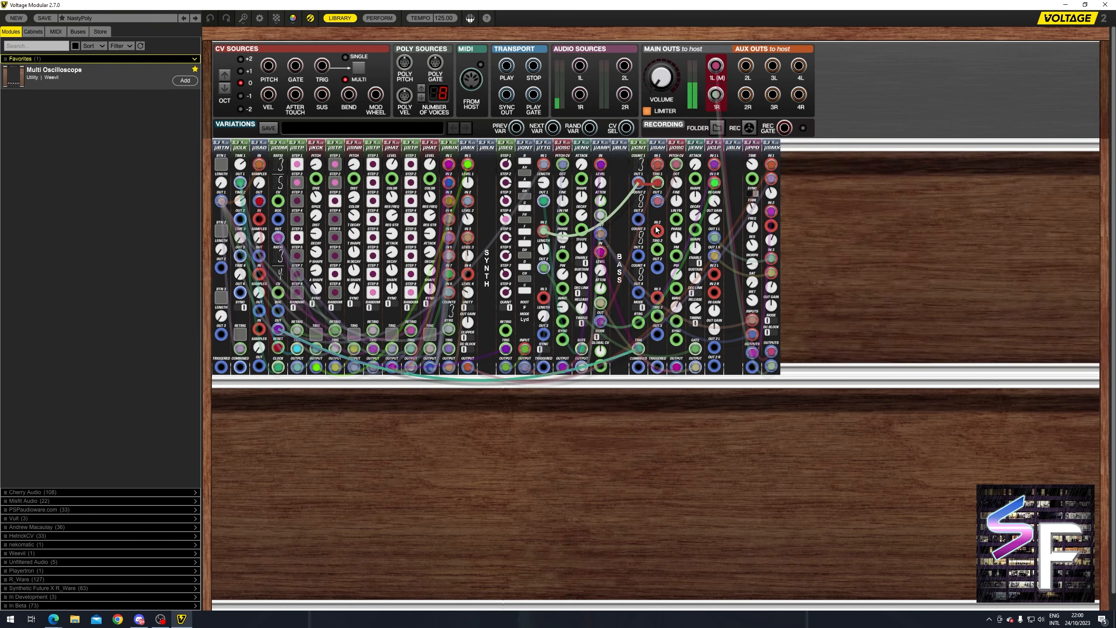
# Delete all modules from the cabinet and adjust the main output volume.
pyautogui.moveTo(907, 201); pyautogui.dragTo(29, 276)
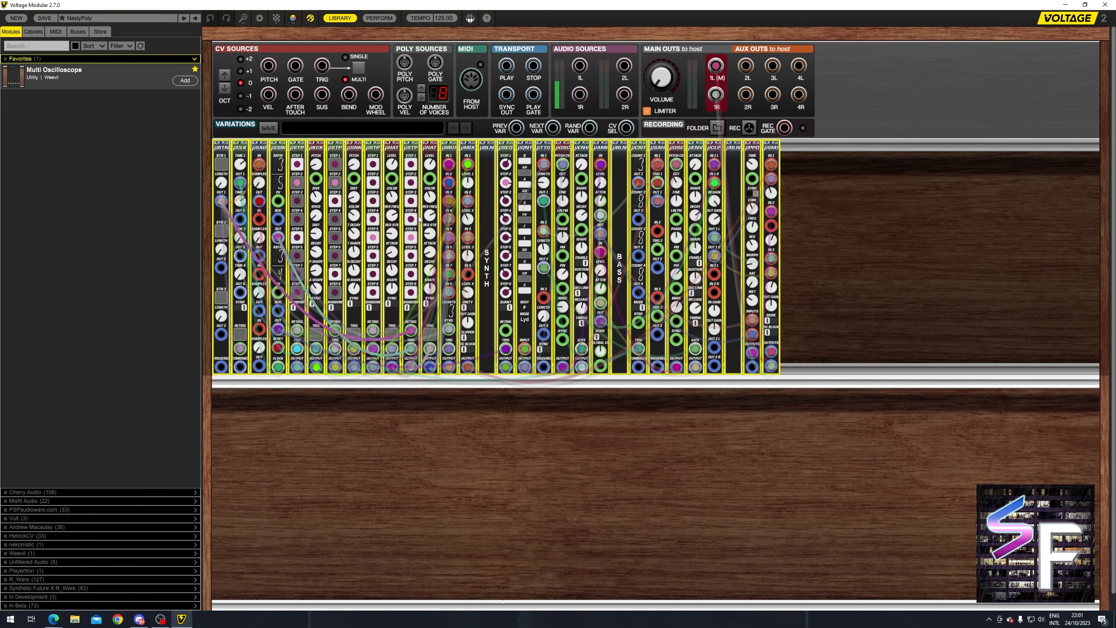
pyautogui.press('Delete')
pyautogui.moveTo(665, 80); pyautogui.dragTo(668, 55)
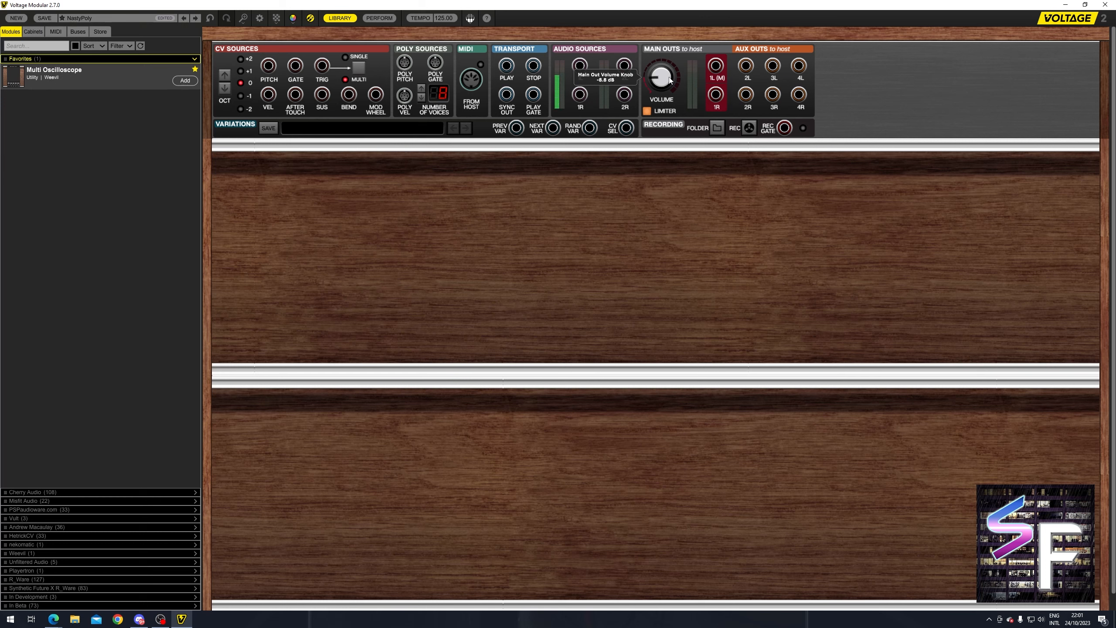
# Find the Micro Clock in the module library and add it to the upper cabinet row.
pyautogui.click(35, 46)
pyautogui.write('micro clock')
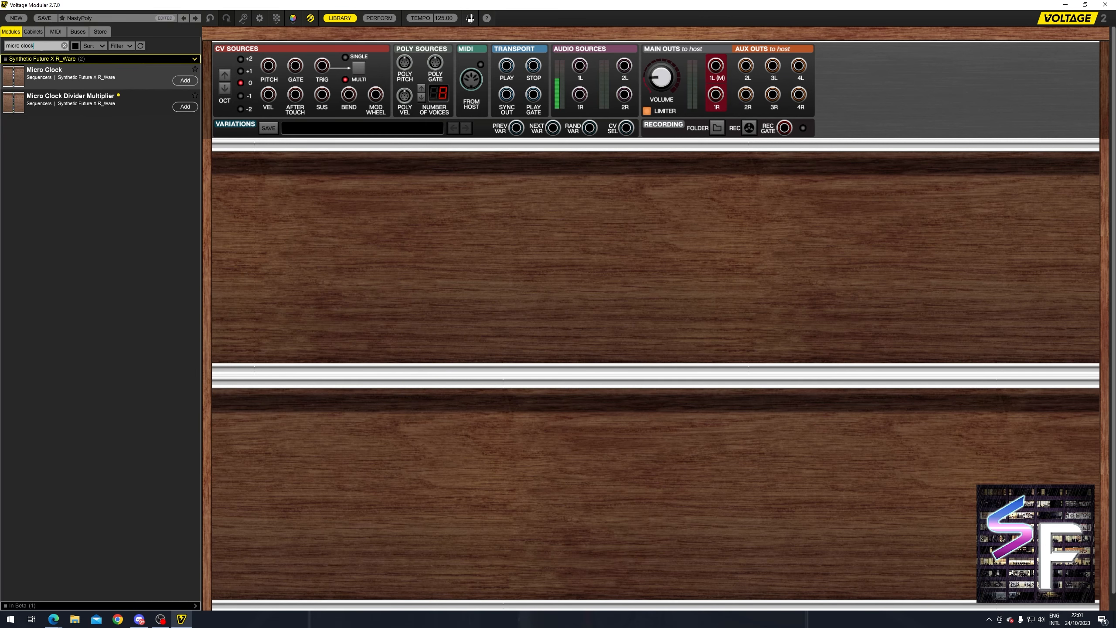
pyautogui.moveTo(65, 81); pyautogui.dragTo(506, 215)
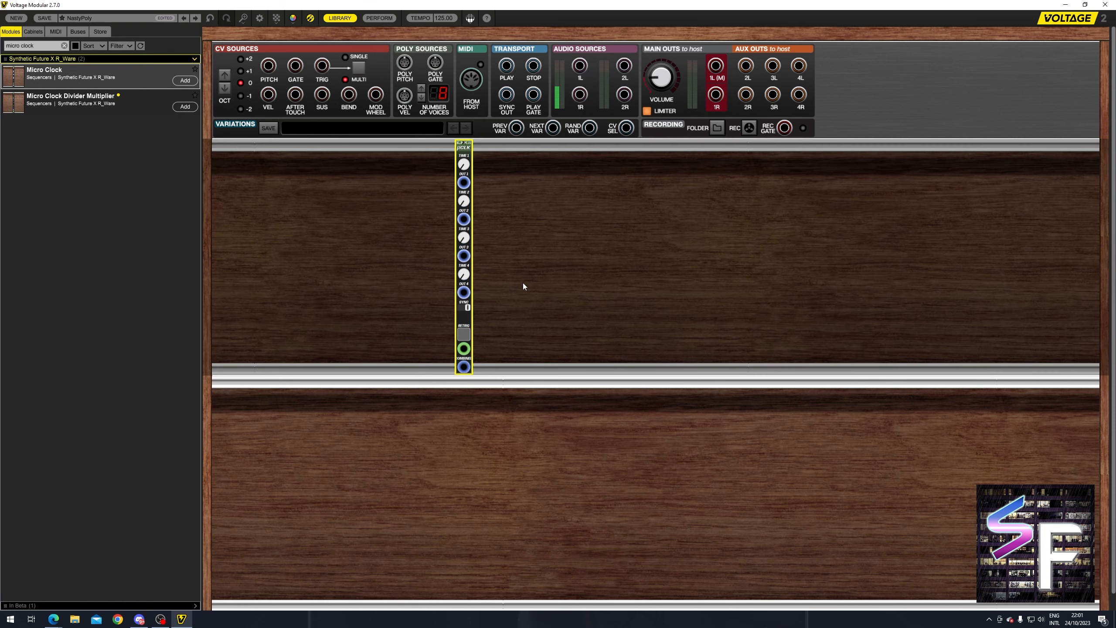
pyautogui.click(542, 257)
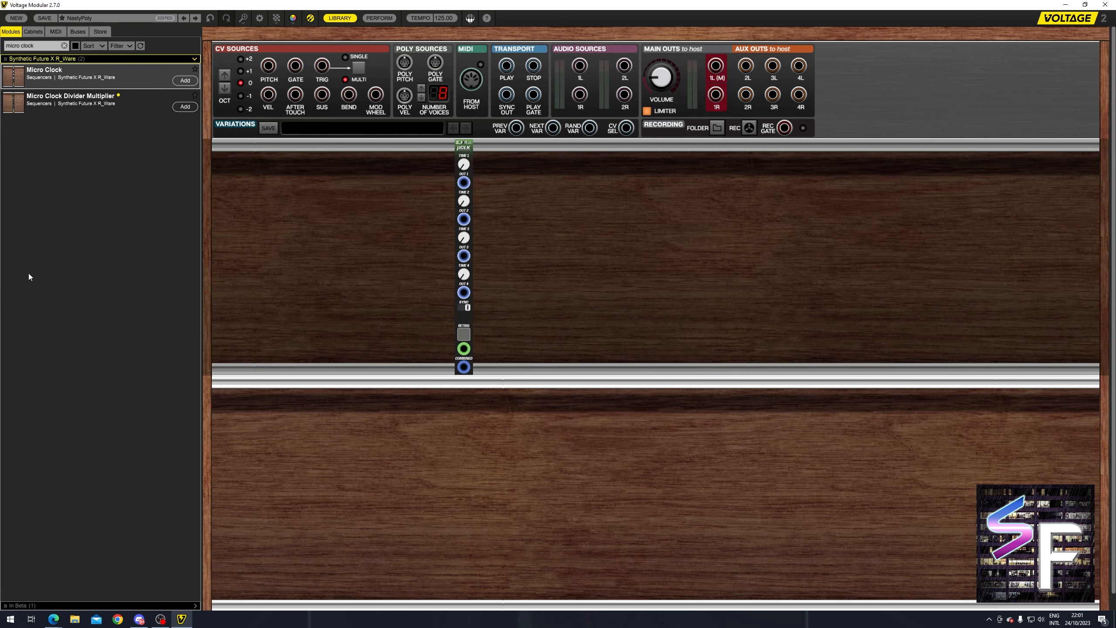
# Find the Micro HiHat in the module library and place it directly right of the Micro Clock.
pyautogui.click(39, 46)
pyautogui.click(40, 46)
pyautogui.press('BackSpace')
pyautogui.press('BackSpace')
pyautogui.press('BackSpace')
pyautogui.press('BackSpace')
pyautogui.press('BackSpace')
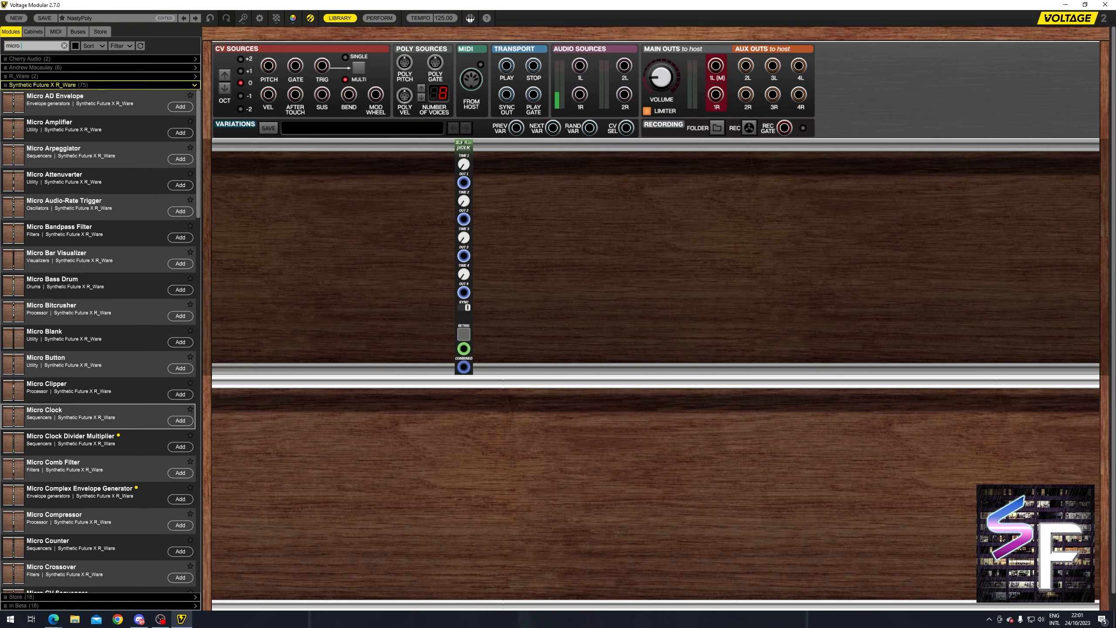
pyautogui.write('hat')
pyautogui.moveTo(62, 75); pyautogui.dragTo(487, 146)
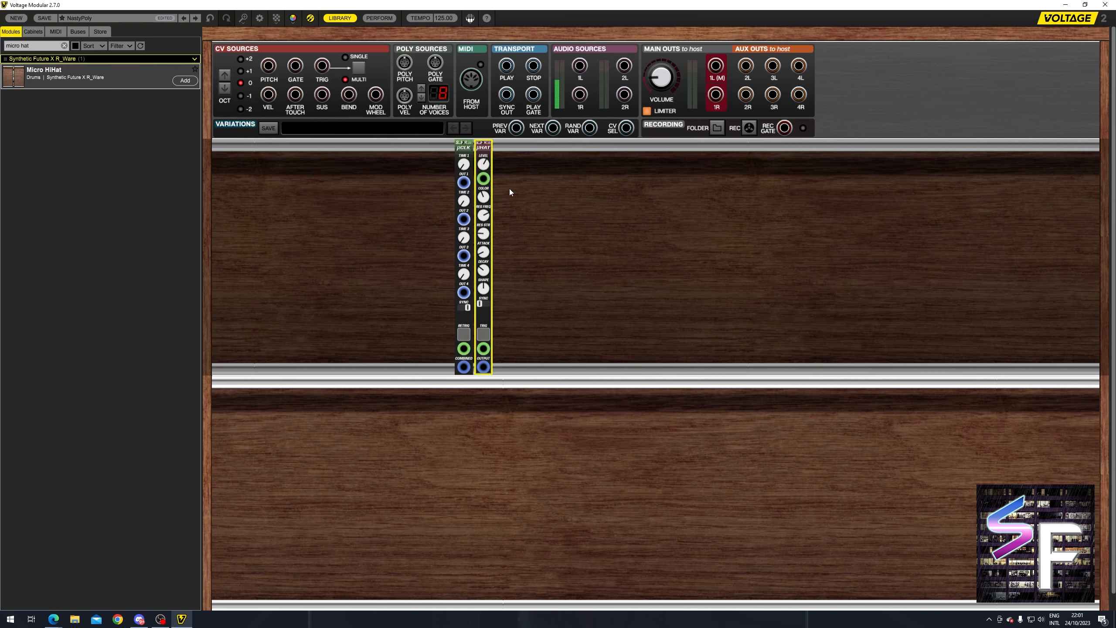
# Turn up the Time 1 knob on the Micro Clock.
pyautogui.click(464, 165)
pyautogui.moveTo(522, 103); pyautogui.dragTo(515, 113)
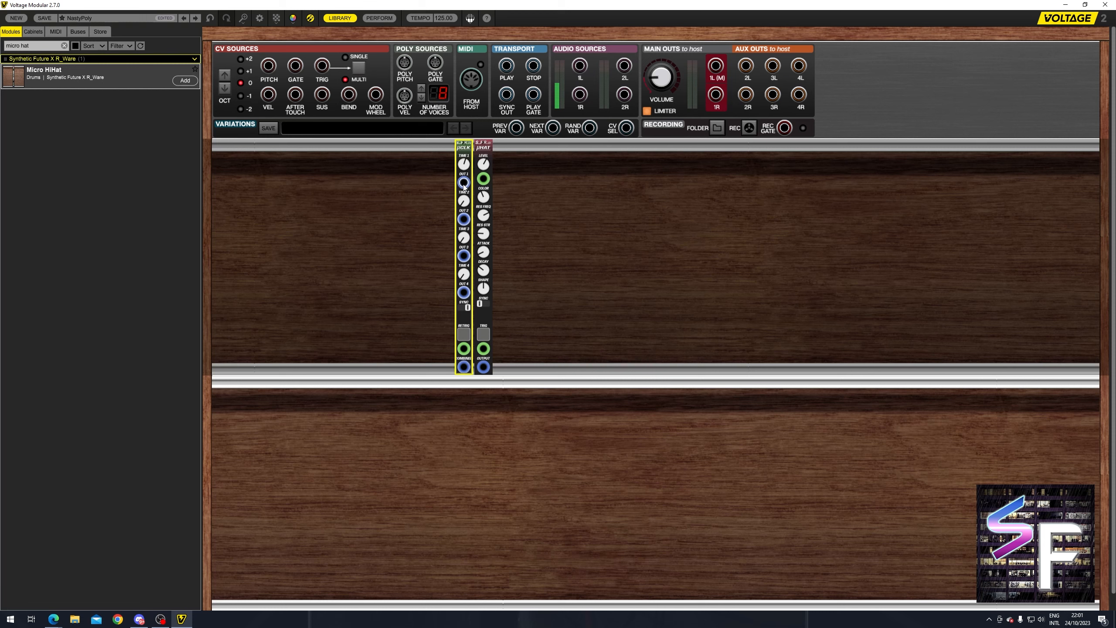
# Patch the Micro Clock's Out 1 to the Micro HiHat's Trig input and the HiHat's output to main out 1L (M).
pyautogui.moveTo(464, 185); pyautogui.dragTo(558, 401)
pyautogui.moveTo(481, 355); pyautogui.dragTo(483, 349)
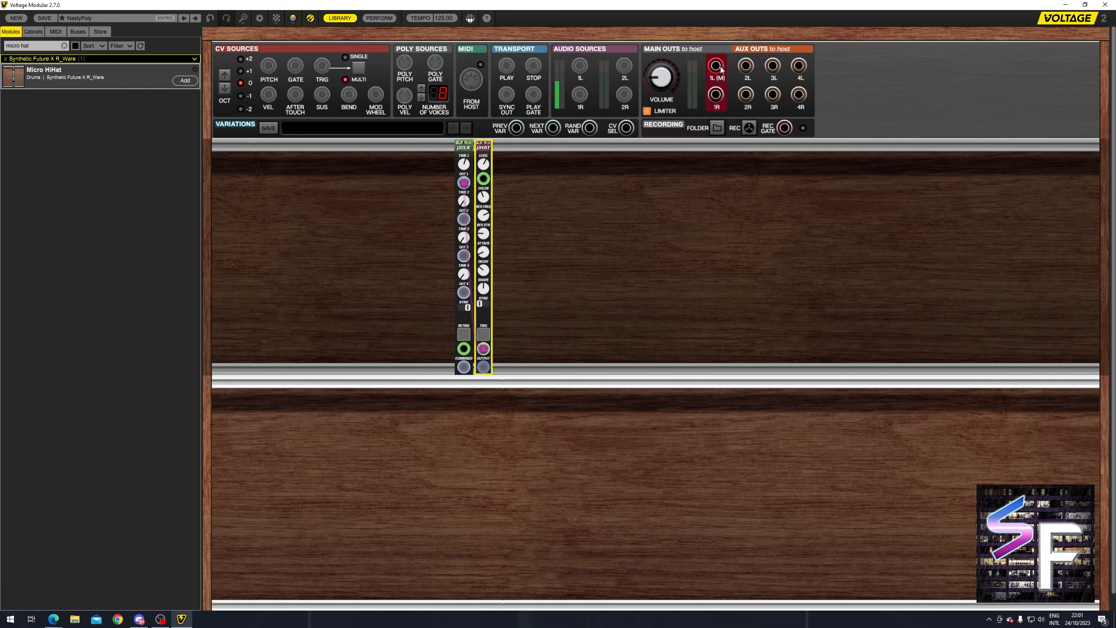
pyautogui.moveTo(716, 65); pyautogui.dragTo(483, 367)
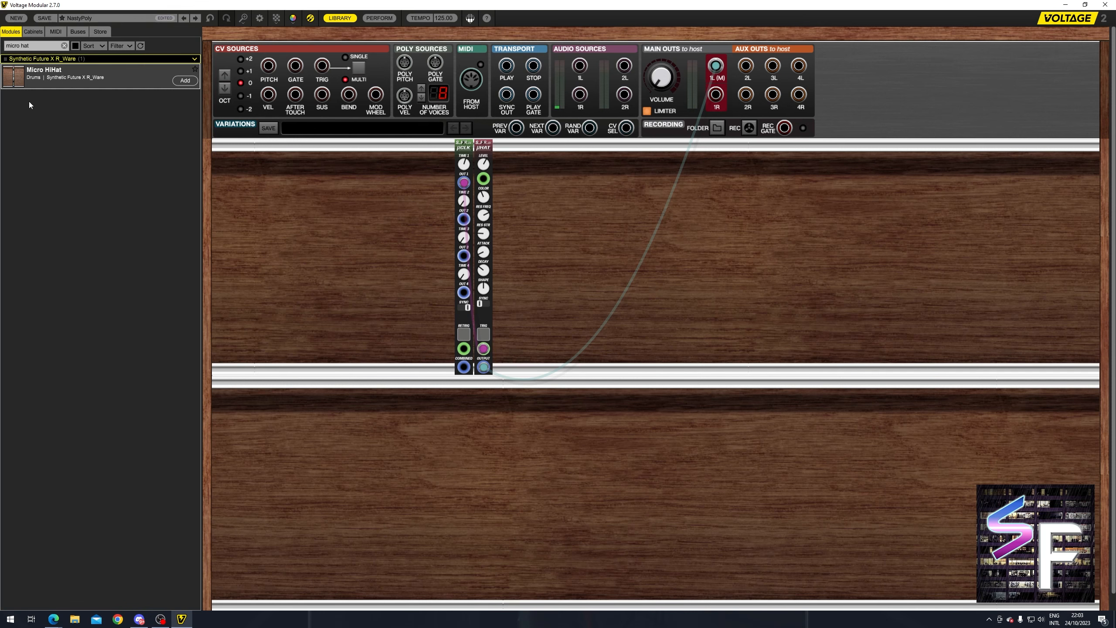
# Find the Micro Trigger Sequencer and place it right of the Micro HiHat, leaving a gap between them.
pyautogui.press('BackSpace')
pyautogui.press('BackSpace')
pyautogui.press('BackSpace')
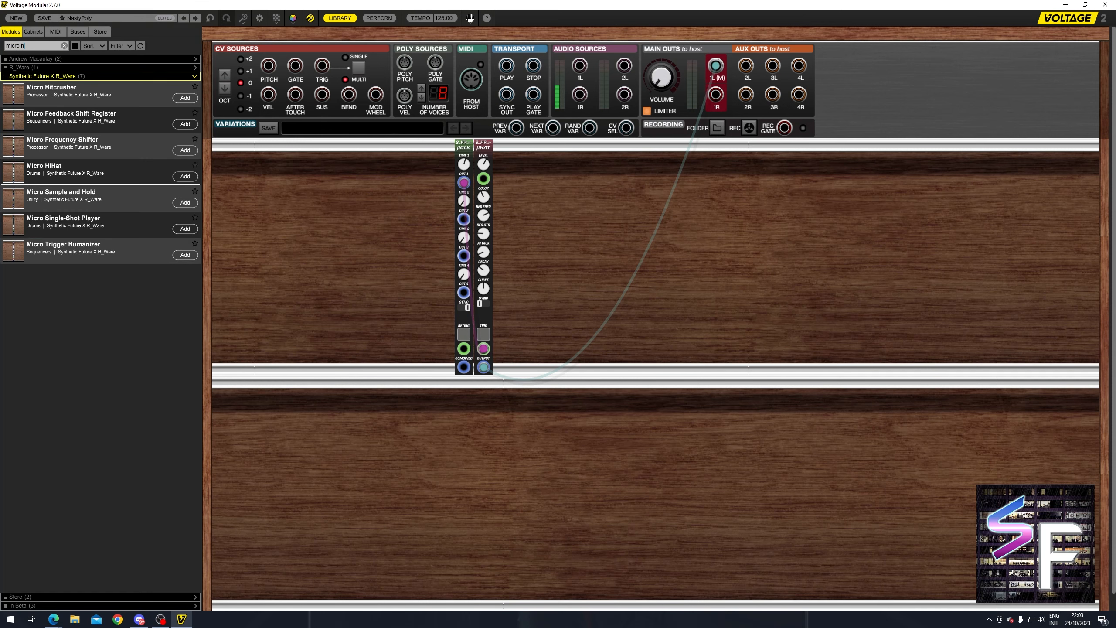
pyautogui.write('tri')
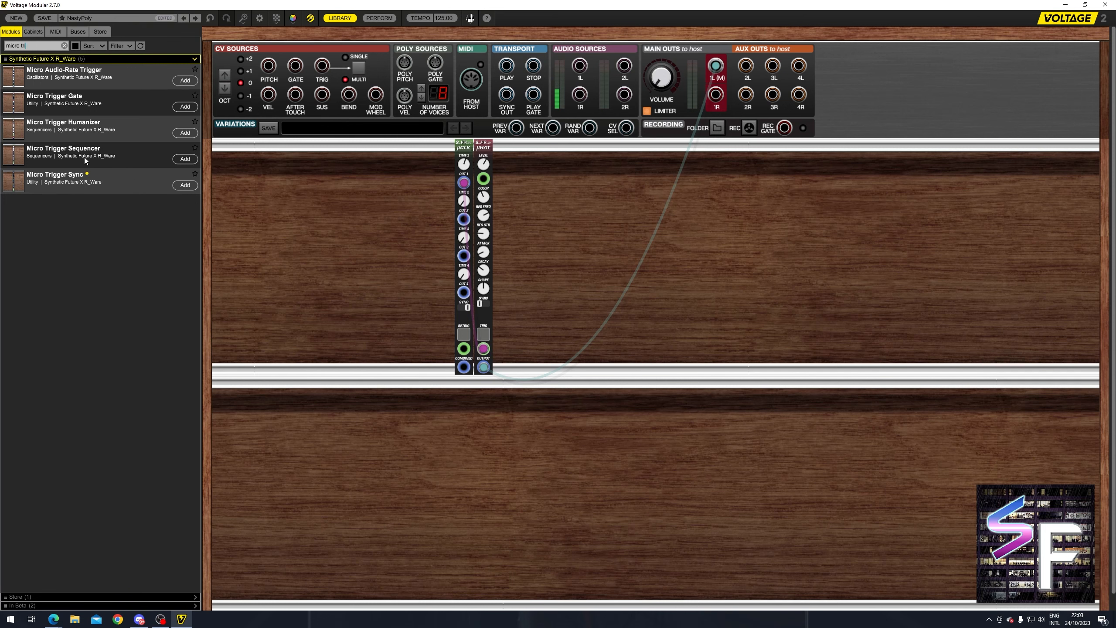
pyautogui.moveTo(83, 157); pyautogui.dragTo(571, 176)
pyautogui.click(559, 272)
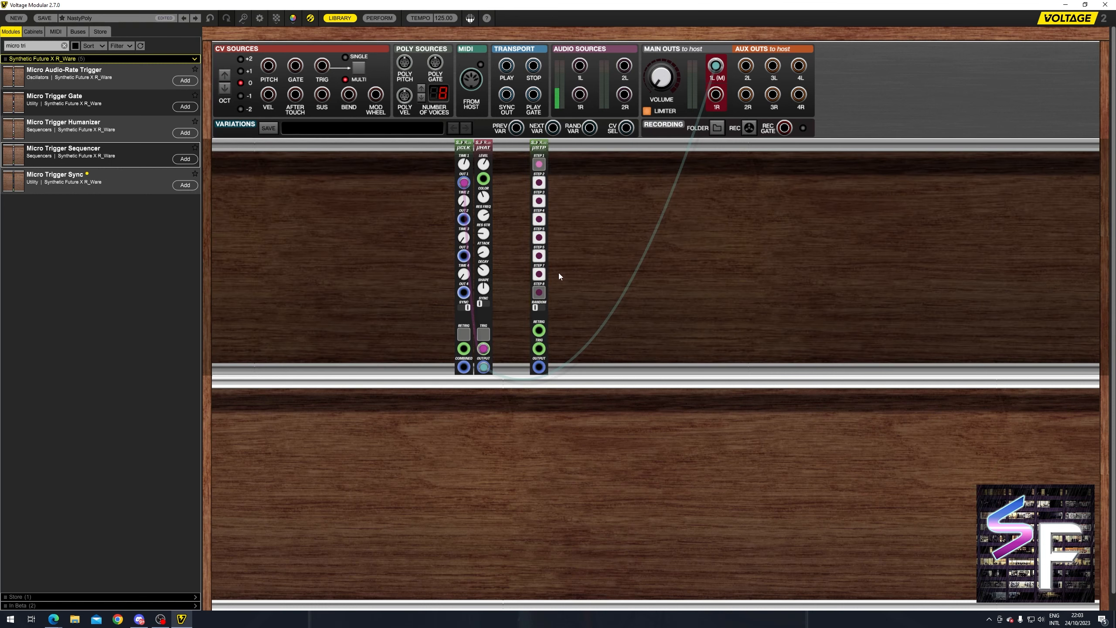
# Switch off steps 2 to 7 of the Micro Trigger Sequencer.
pyautogui.click(540, 273)
pyautogui.click(541, 255)
pyautogui.click(540, 236)
pyautogui.click(541, 217)
pyautogui.click(540, 200)
pyautogui.click(540, 182)
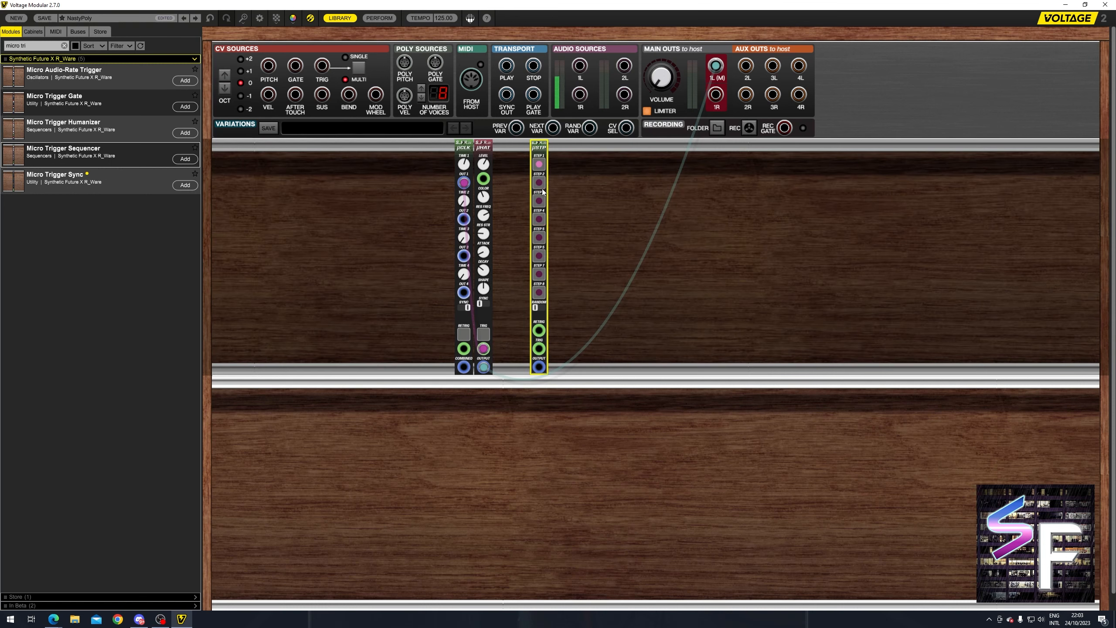
pyautogui.click(437, 212)
# Find the Micro Counter and place it between the Micro HiHat and the Micro Trigger Sequencer.
pyautogui.click(34, 46)
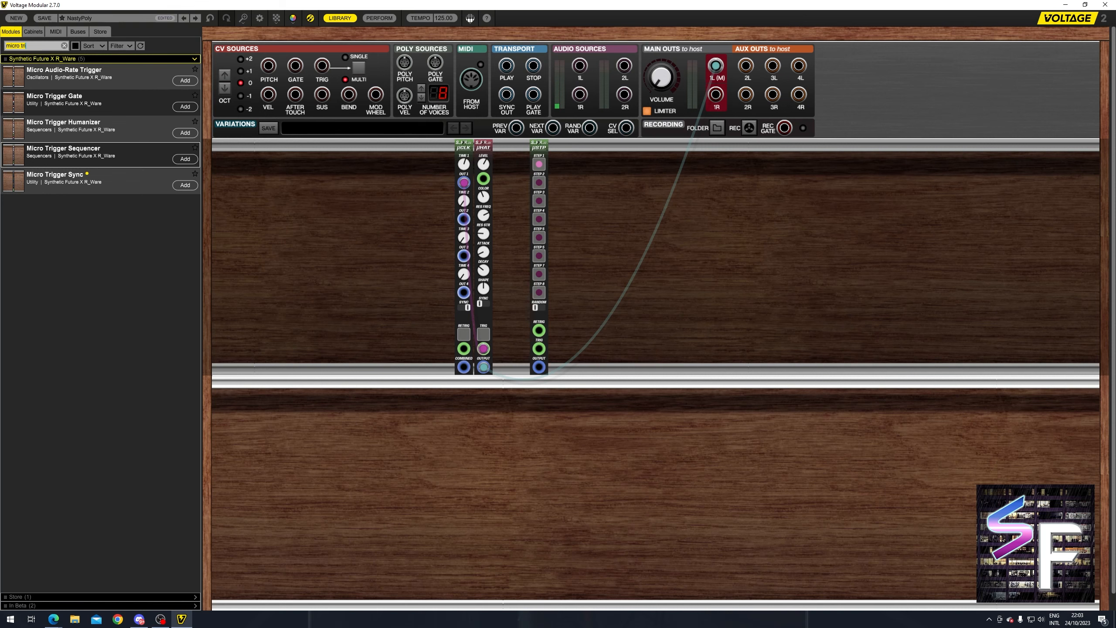
pyautogui.write('micro count')
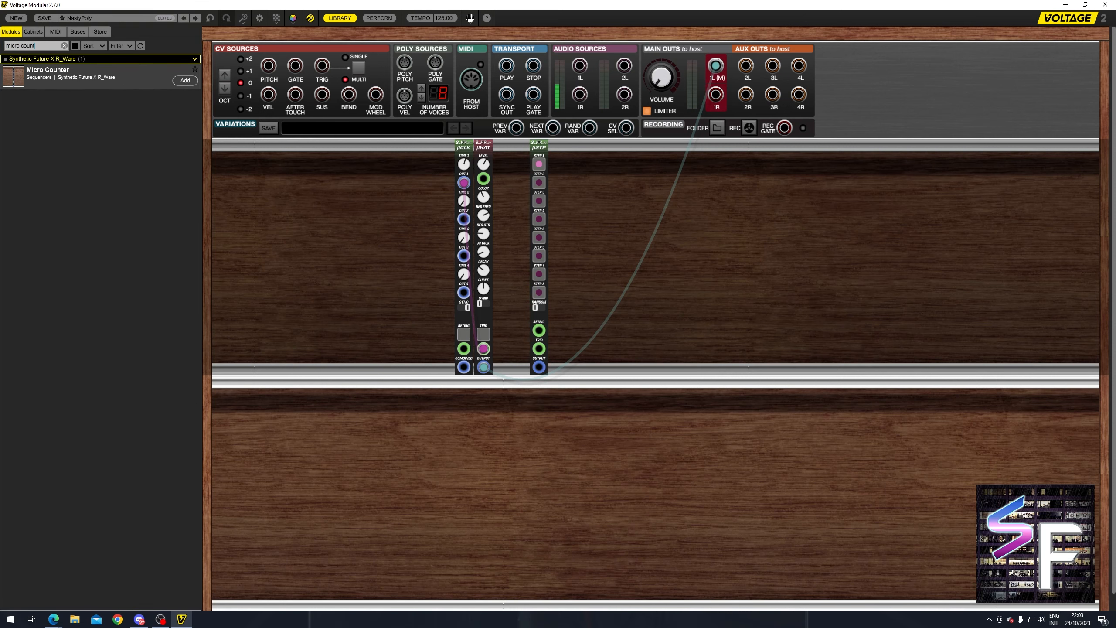
pyautogui.moveTo(46, 77); pyautogui.dragTo(515, 154)
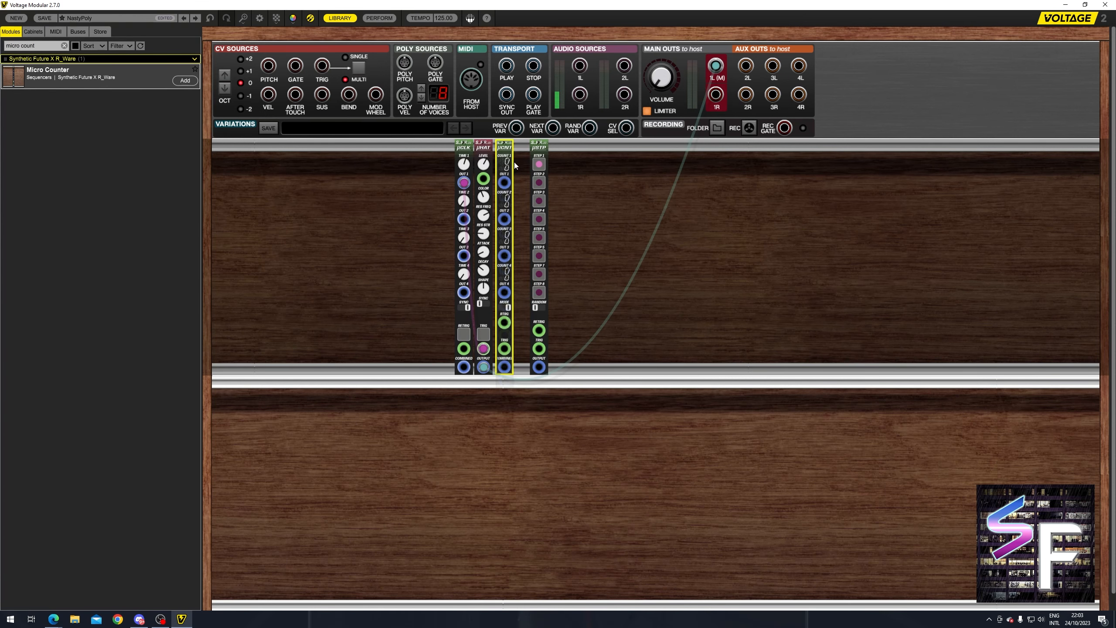
pyautogui.click(372, 251)
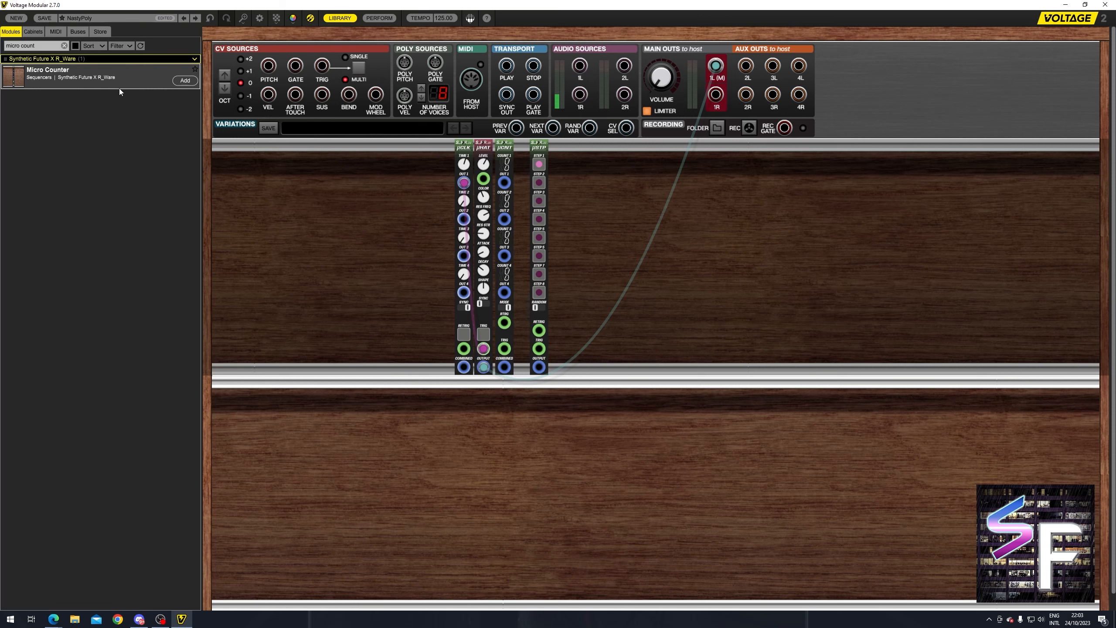
# Find the Micro Kick and place it directly right of the Micro Trigger Sequencer.
pyautogui.tripleClick(45, 47)
pyautogui.press('BackSpace')
pyautogui.press('BackSpace')
pyautogui.press('BackSpace')
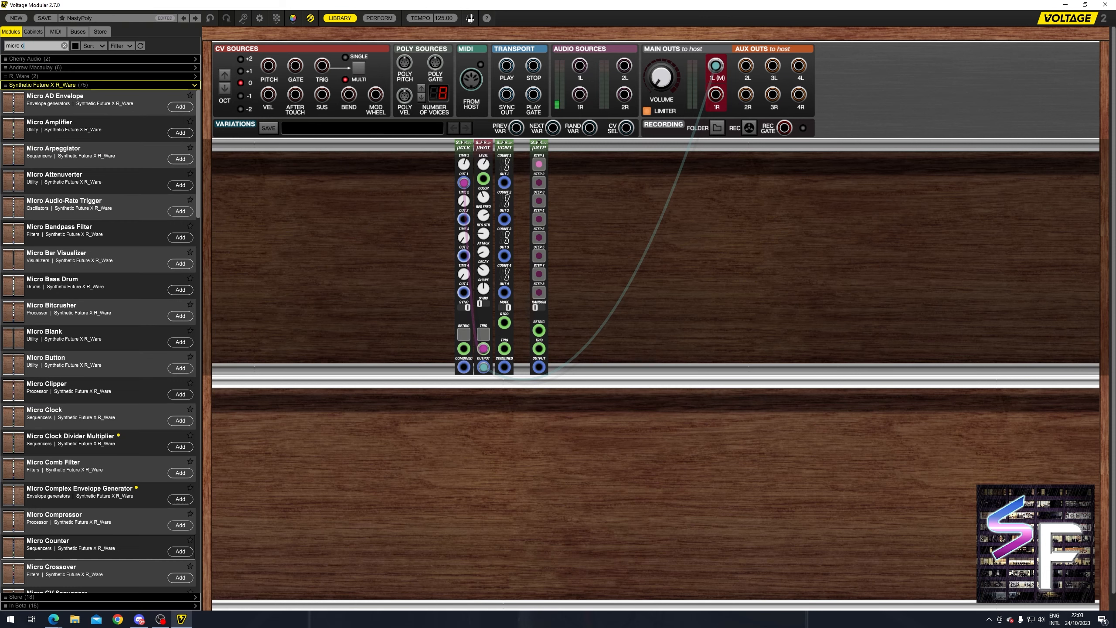
pyautogui.write('kick')
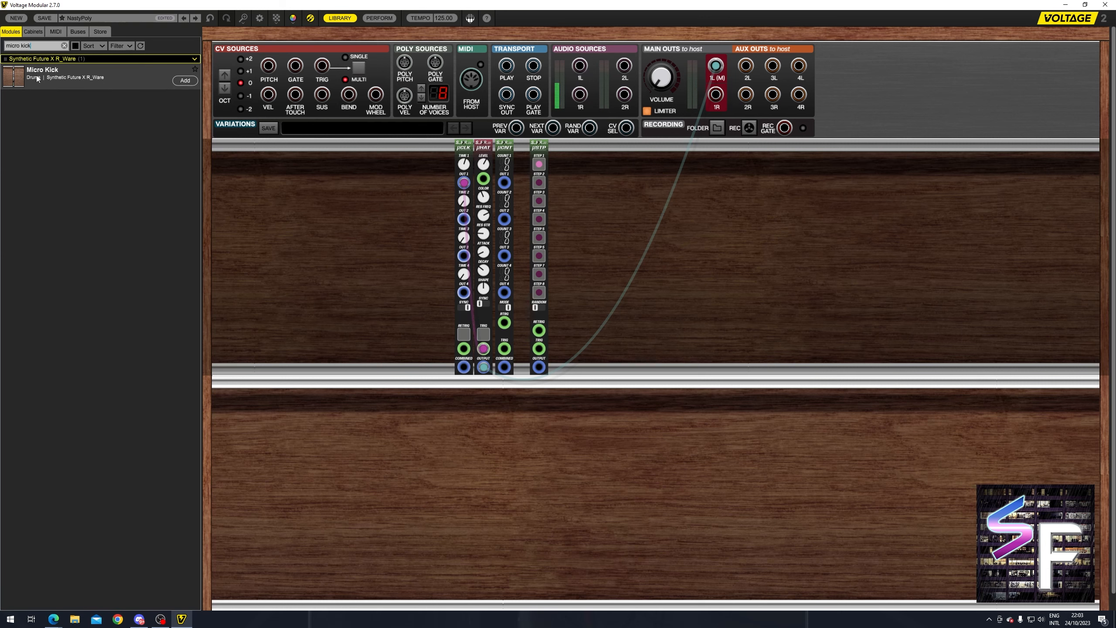
pyautogui.moveTo(38, 78); pyautogui.dragTo(516, 230)
# Switch on step 1 of the Micro Trigger Sequencer and set the Micro Counter's Count 1 to 4.
pyautogui.click(539, 165)
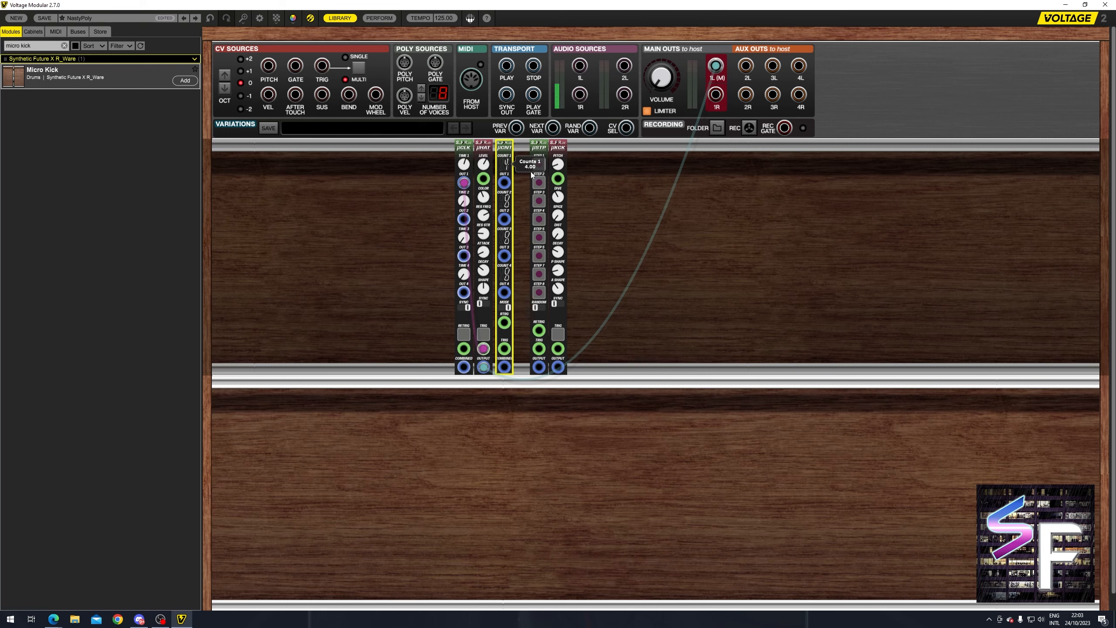
pyautogui.moveTo(531, 171)
pyautogui.mouseDown()
pyautogui.moveTo(525, 183)
pyautogui.moveTo(520, 170)
pyautogui.mouseUp()
pyautogui.click(600, 231)
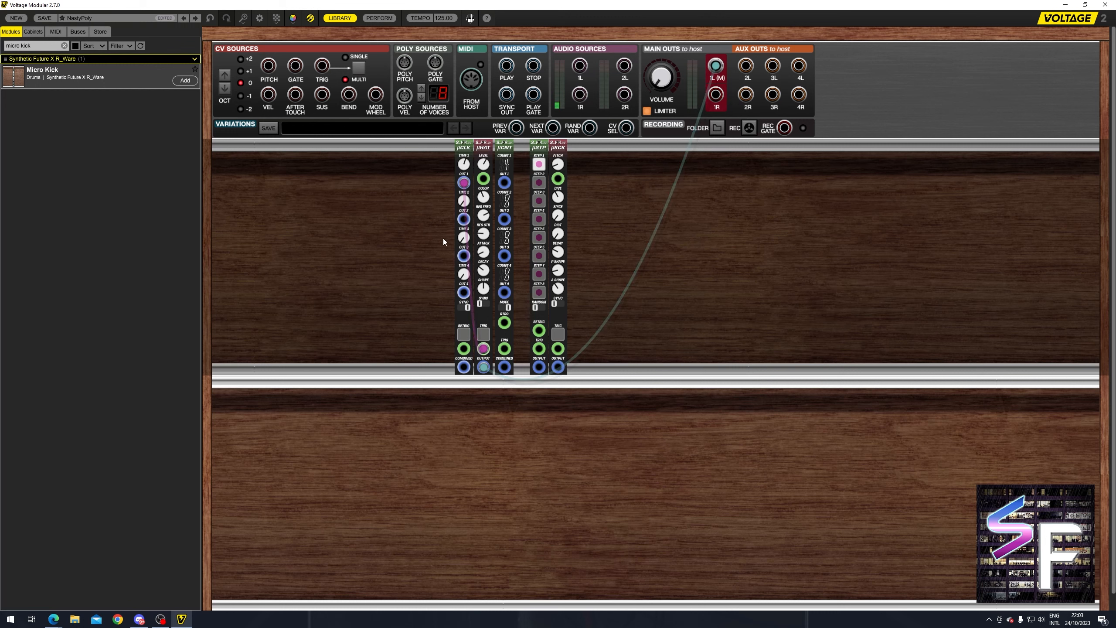
# Move the Micro Counter against the Micro HiHat and patch the Micro Clock's Out 1 to the Counter's Trig input.
pyautogui.moveTo(506, 150); pyautogui.dragTo(501, 150)
pyautogui.click(466, 184)
pyautogui.moveTo(465, 187); pyautogui.dragTo(506, 189)
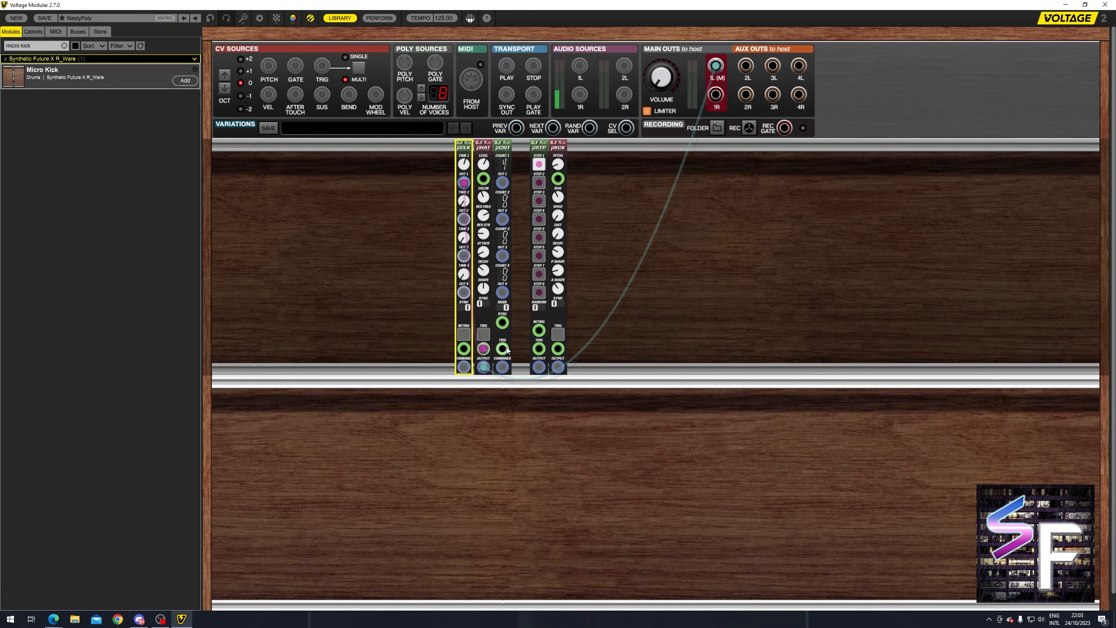
pyautogui.moveTo(505, 350); pyautogui.dragTo(504, 350)
# Add a Micro Button left of the Micro Clock and patch its Out 1 to the Counter's Sync and the Trigger Sequencer's Retrig input.
pyautogui.doubleClick(26, 46)
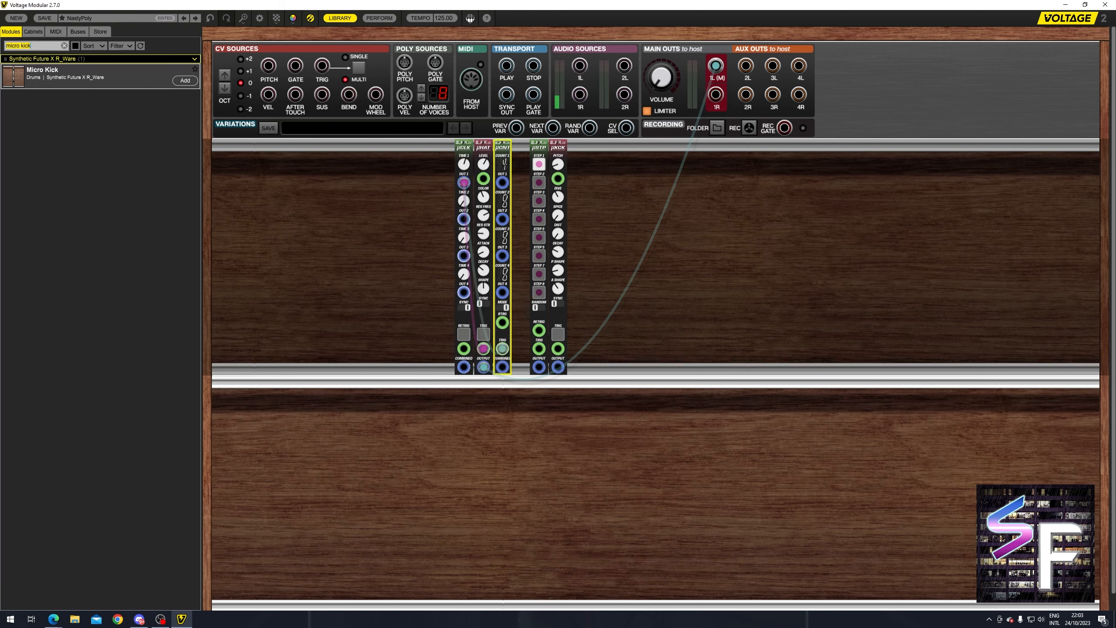
pyautogui.write('butto')
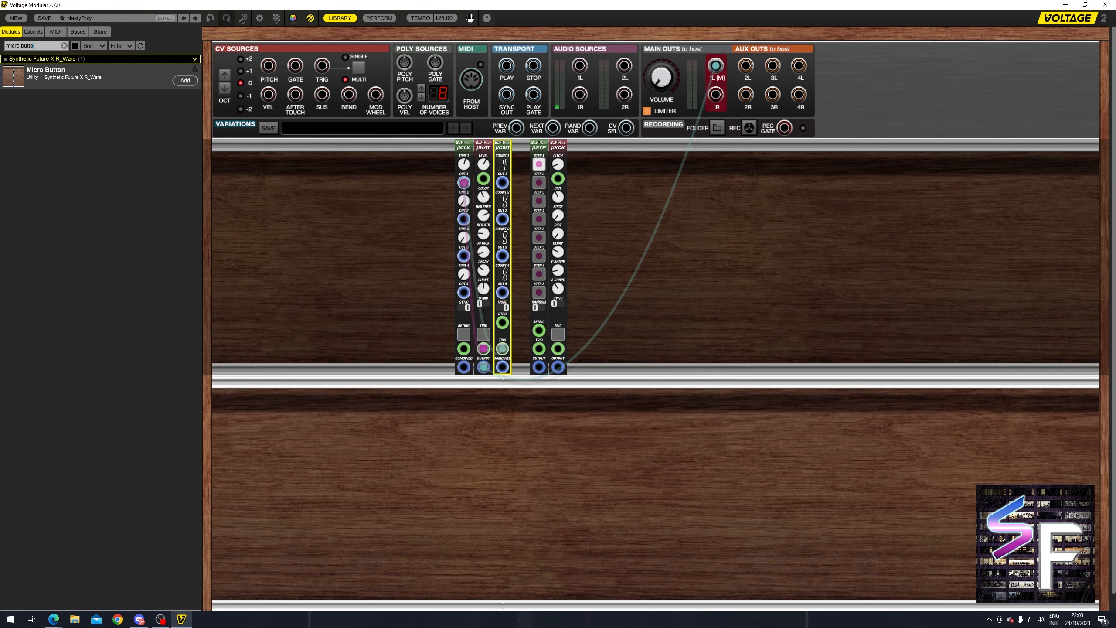
pyautogui.moveTo(60, 75); pyautogui.dragTo(539, 330)
# Patch Clock Out 1 and Counter Out 1 to the Trigger Sequencer's Trig and Retrig inputs, and fire Button 1 to sync them.
pyautogui.moveTo(463, 182); pyautogui.dragTo(543, 349)
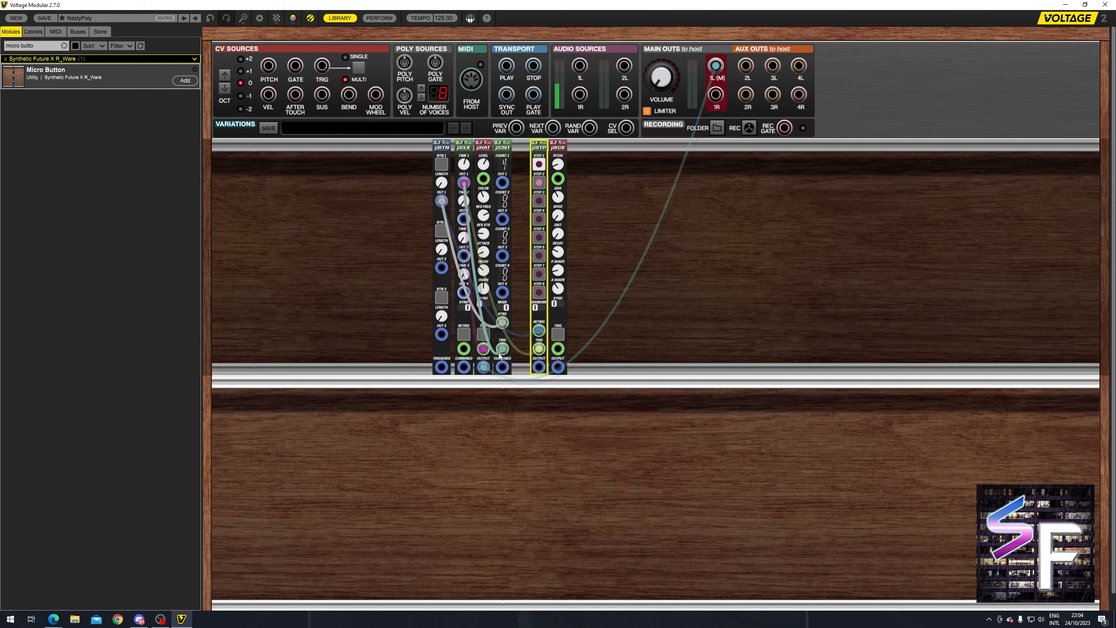
pyautogui.moveTo(504, 183); pyautogui.dragTo(539, 330)
pyautogui.click(441, 164)
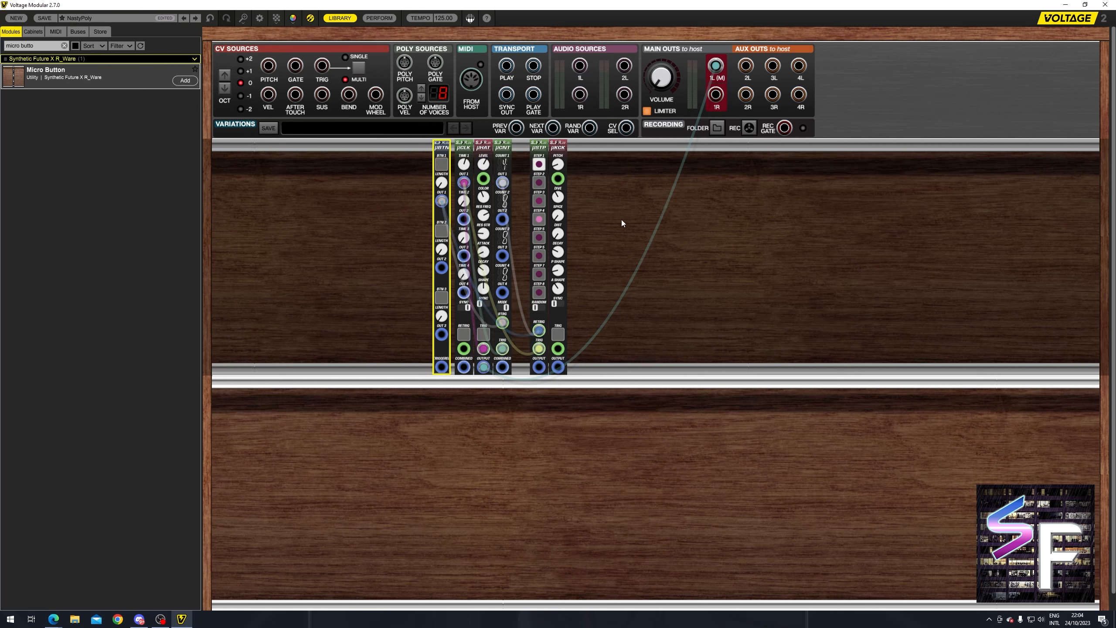
# Adjust the main output volume and add a Cherry Audio Six-Input Mixer to the right of the Micro Kick.
pyautogui.moveTo(673, 82); pyautogui.dragTo(684, 33)
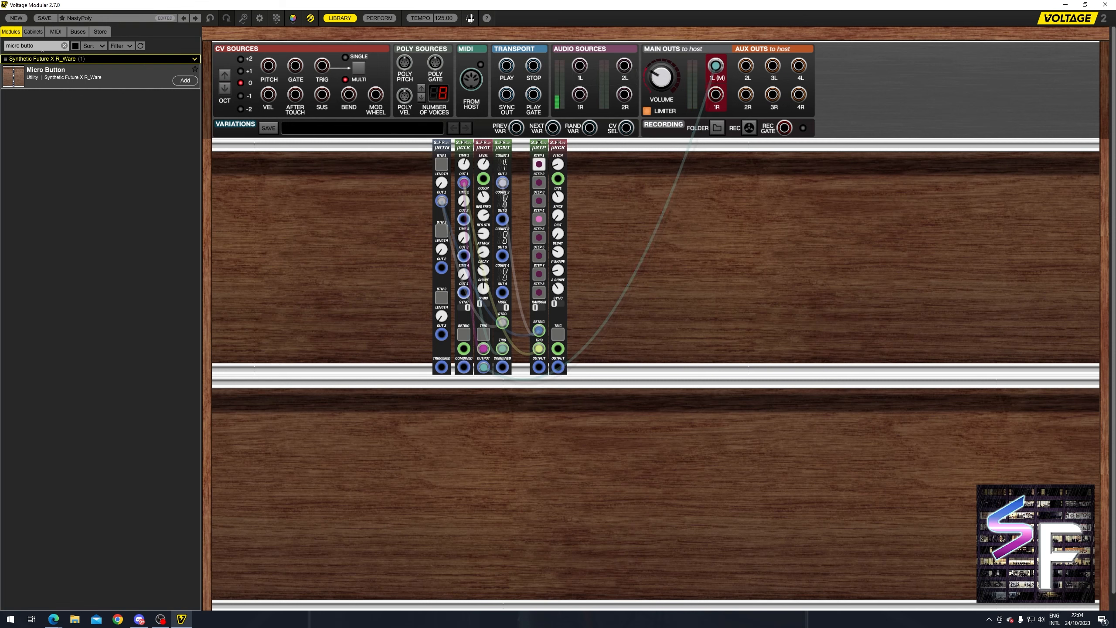
pyautogui.click(41, 47)
pyautogui.write('mixer')
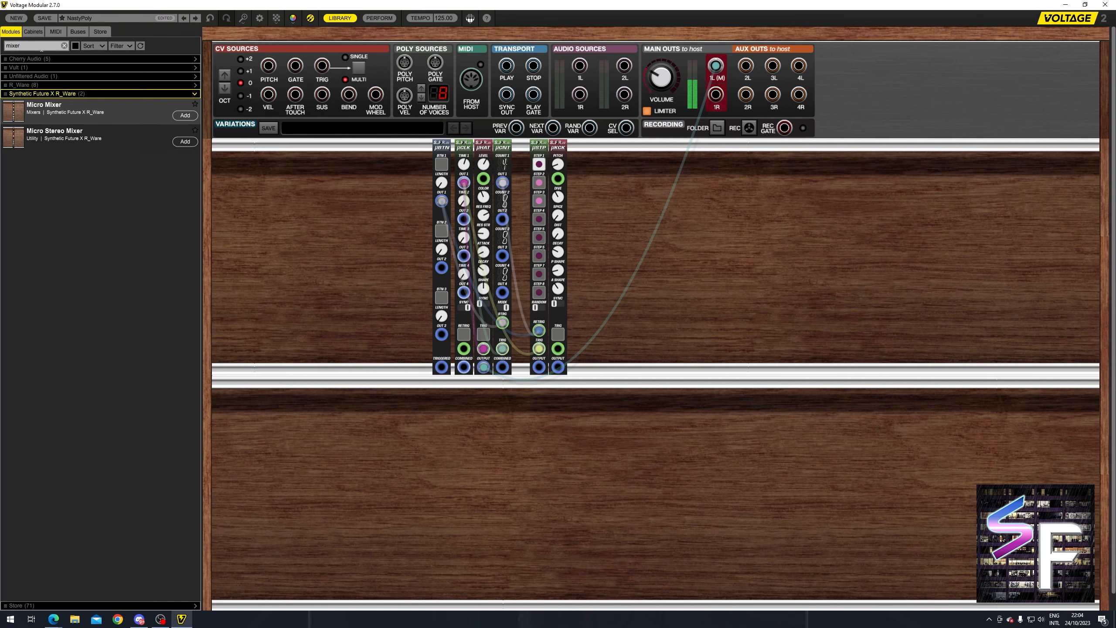
pyautogui.click(59, 59)
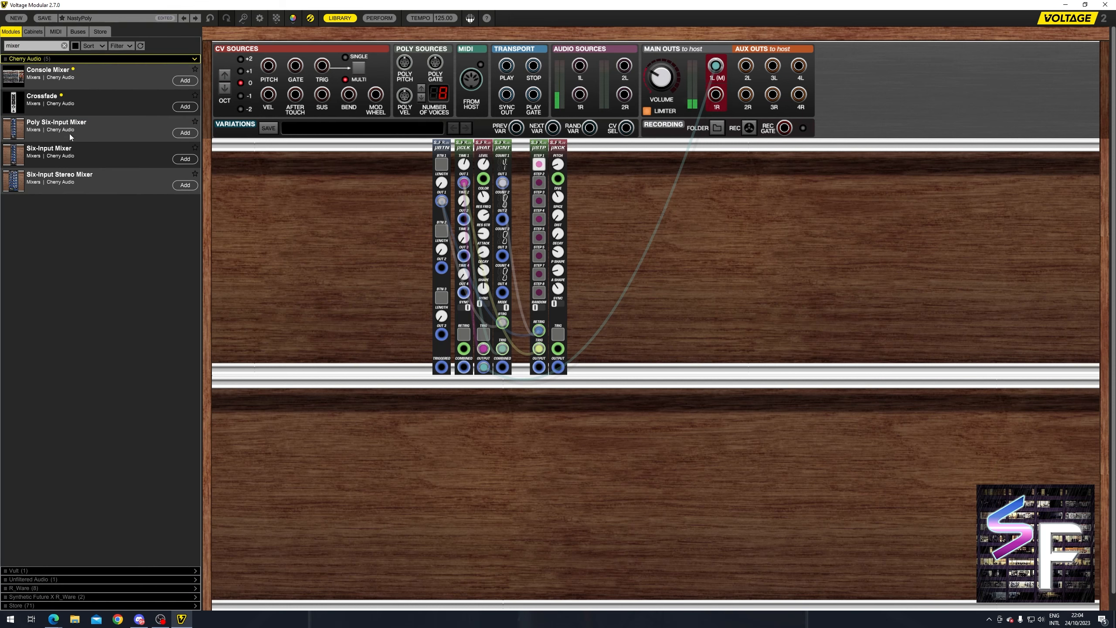
pyautogui.moveTo(68, 150); pyautogui.dragTo(706, 138)
# Patch the HiHat and Kick outputs to mixer inputs 1 and 2, the mixer output to main 1L, and the sequencer output to the Kick's Trig.
pyautogui.moveTo(484, 367); pyautogui.dragTo(716, 66)
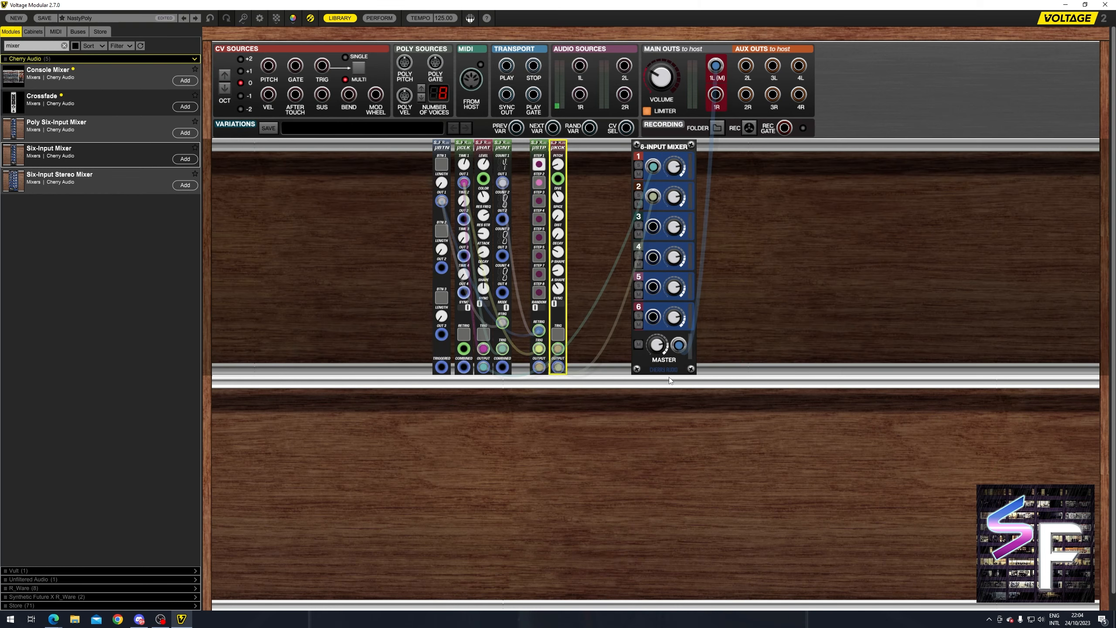
pyautogui.click(820, 233)
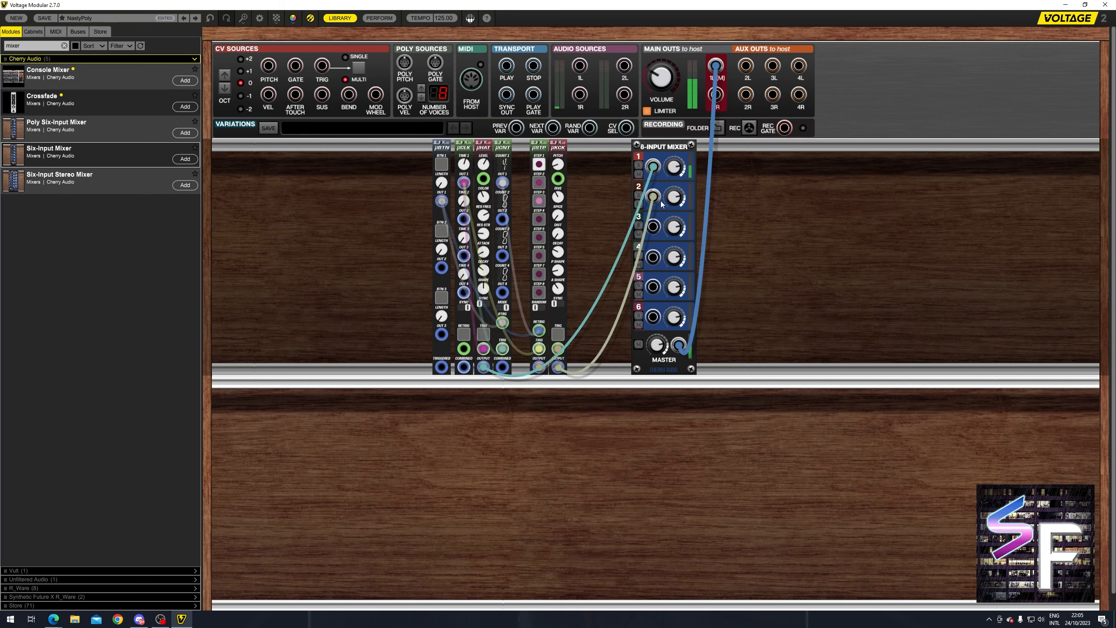
# Move the Counter, Trigger Sequencer and Kick to the right, leaving a gap after the HiHat.
pyautogui.moveTo(504, 155); pyautogui.dragTo(528, 144)
pyautogui.click(556, 146)
pyautogui.keyDown('shift'); pyautogui.click(517, 144); pyautogui.keyUp('shift')
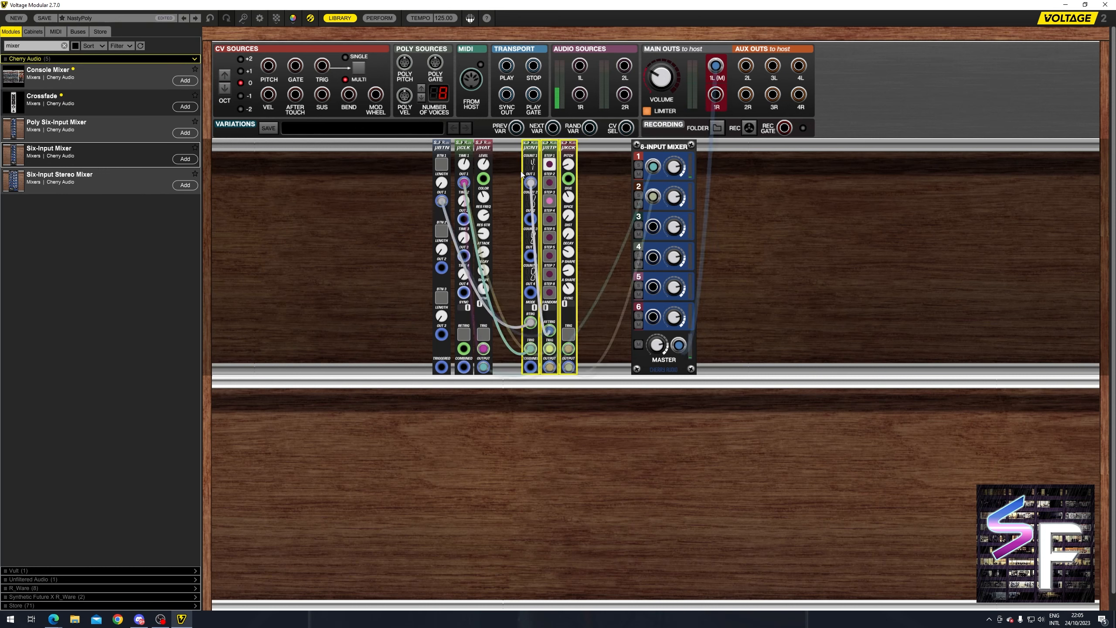
pyautogui.click(211, 215)
# Add Micro Blank modules in the gap after the HiHat and after the Kick, and move the mixer up against them.
pyautogui.doubleClick(36, 46)
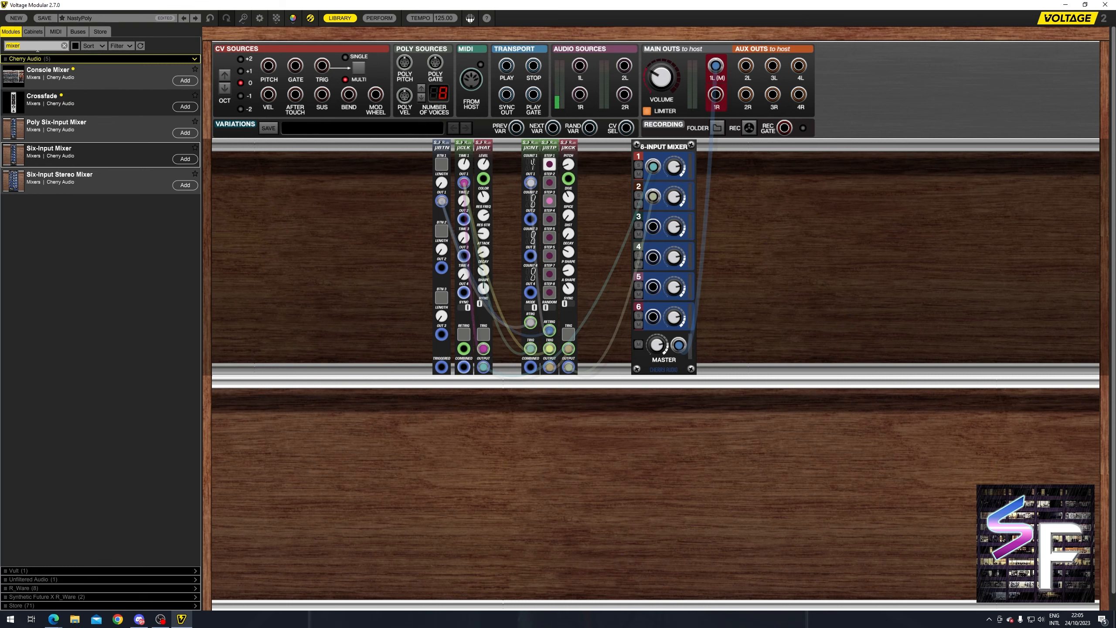
pyautogui.write('micro')
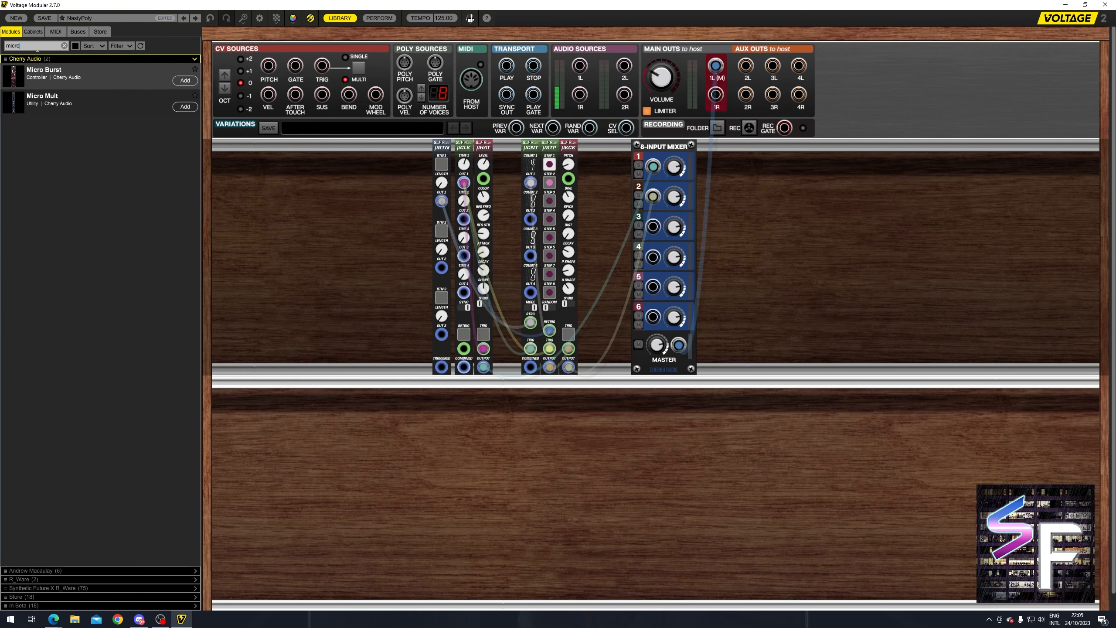
pyautogui.click(77, 588)
pyautogui.doubleClick(36, 48)
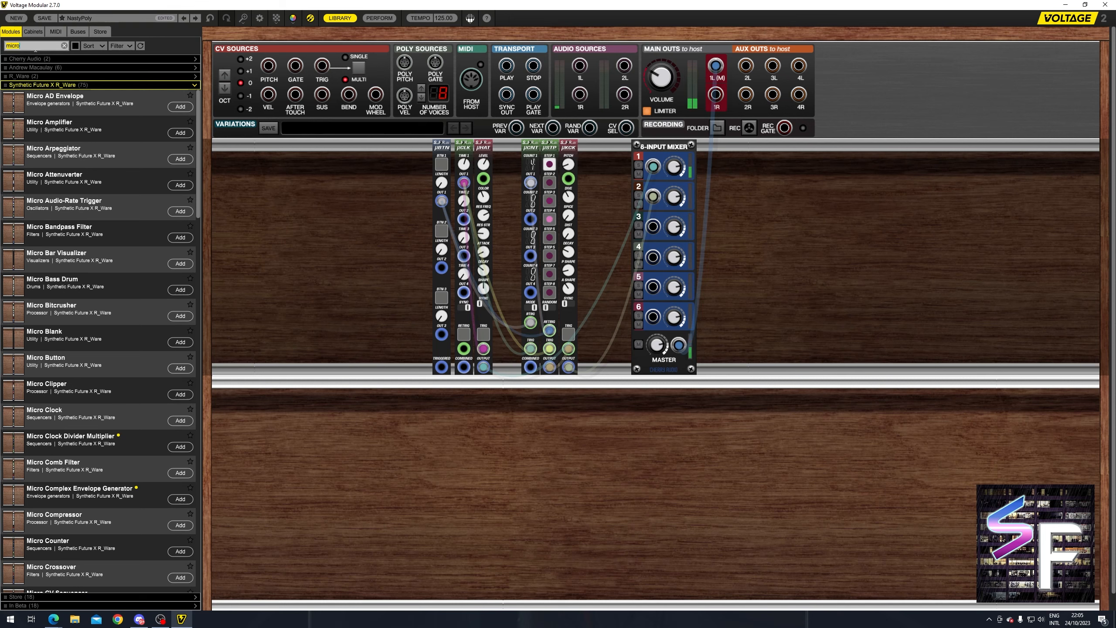
pyautogui.write('micro blan')
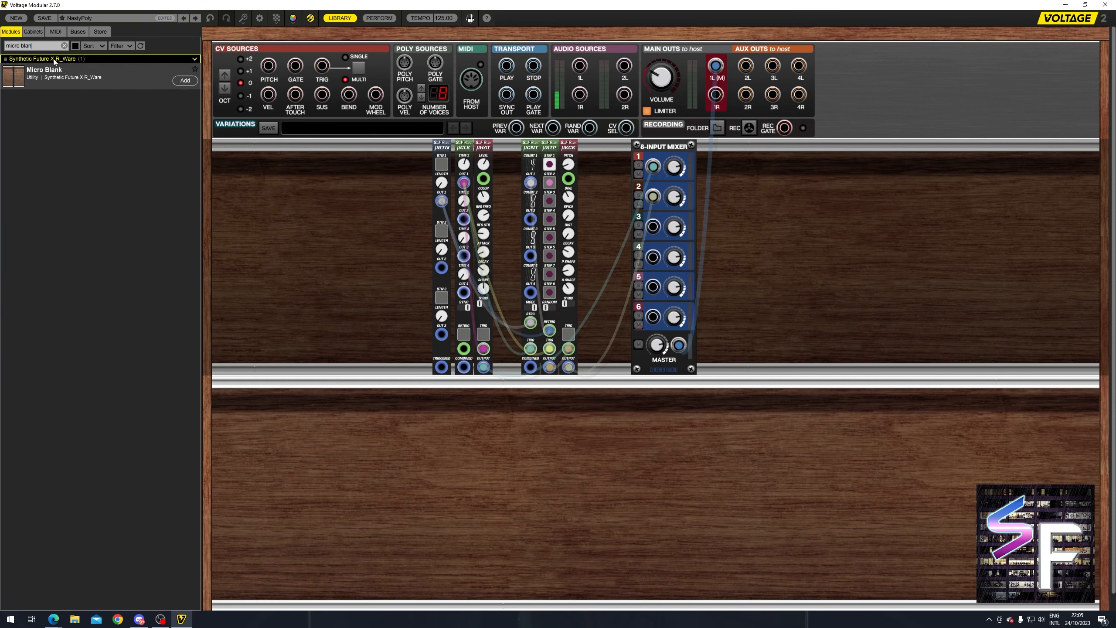
pyautogui.moveTo(54, 72); pyautogui.dragTo(586, 141)
pyautogui.moveTo(614, 171); pyautogui.dragTo(455, 150)
pyautogui.click(802, 165)
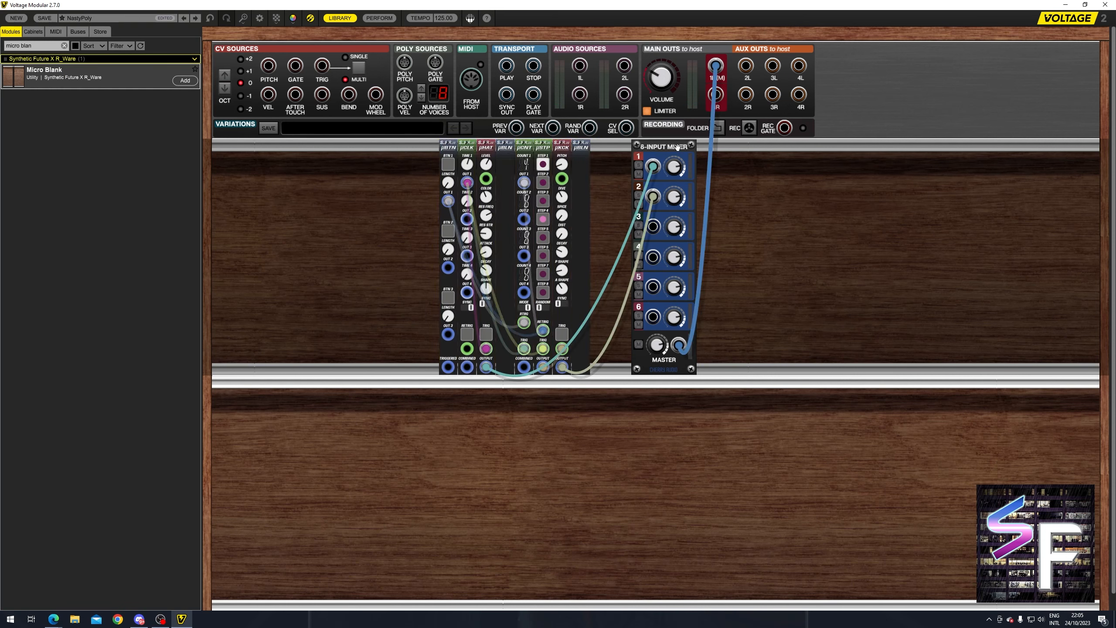
pyautogui.moveTo(677, 149); pyautogui.dragTo(637, 150)
pyautogui.click(799, 257)
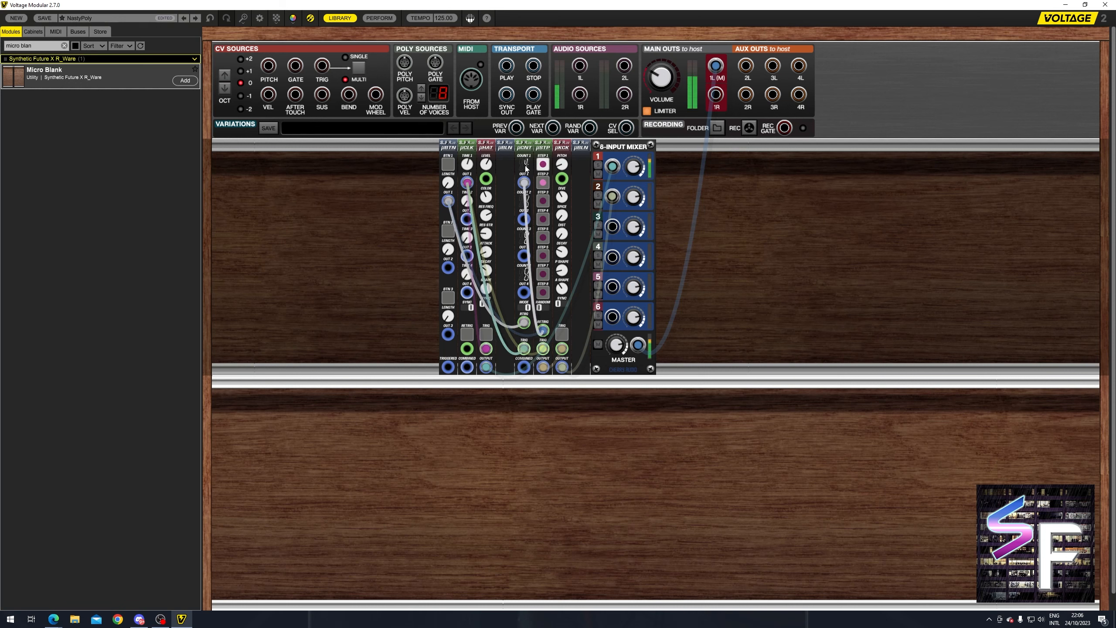
# Adjust the Counter's Count 1 setting and deselect the module.
pyautogui.moveTo(526, 167)
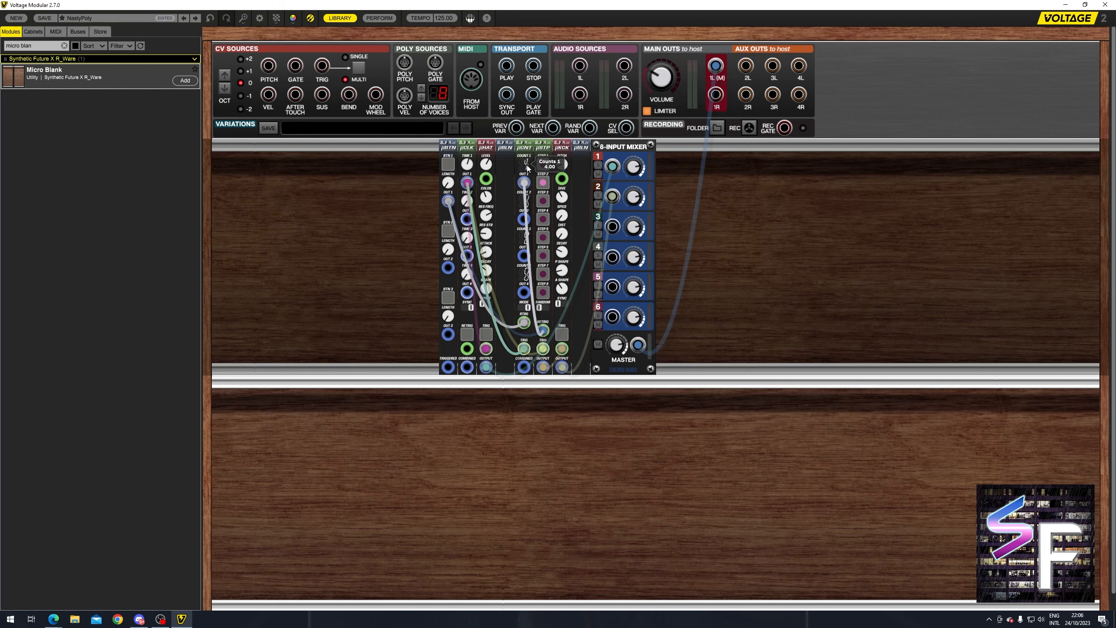
pyautogui.moveTo(526, 164); pyautogui.dragTo(530, 162)
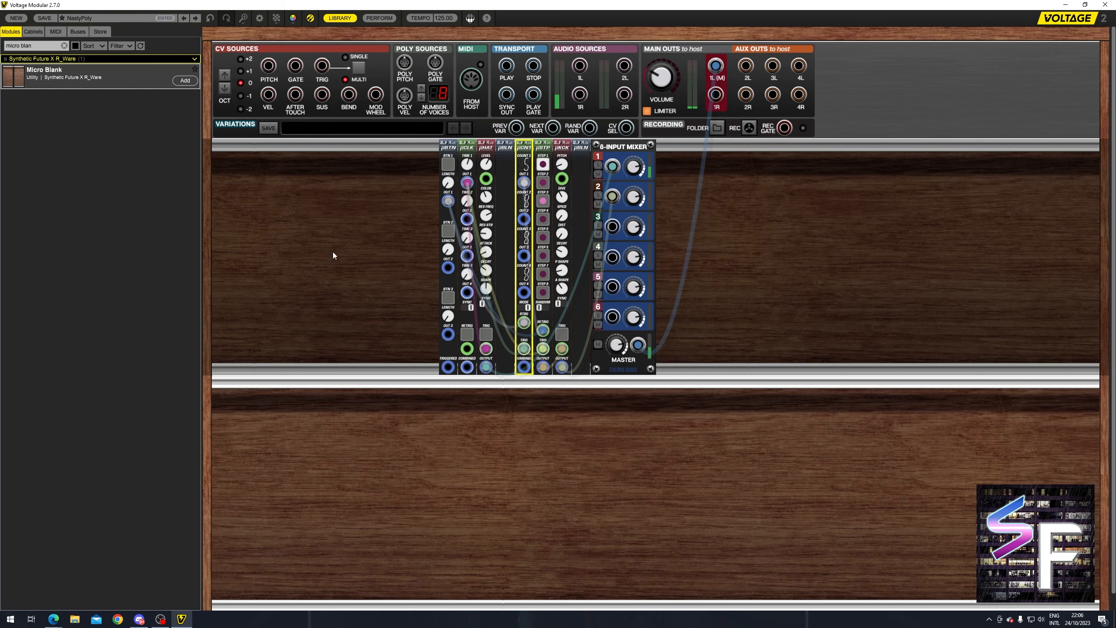
pyautogui.click(332, 240)
# Search the module library for Micro Snare and add it between the last Micro Blank and the mixer.
pyautogui.click(44, 47)
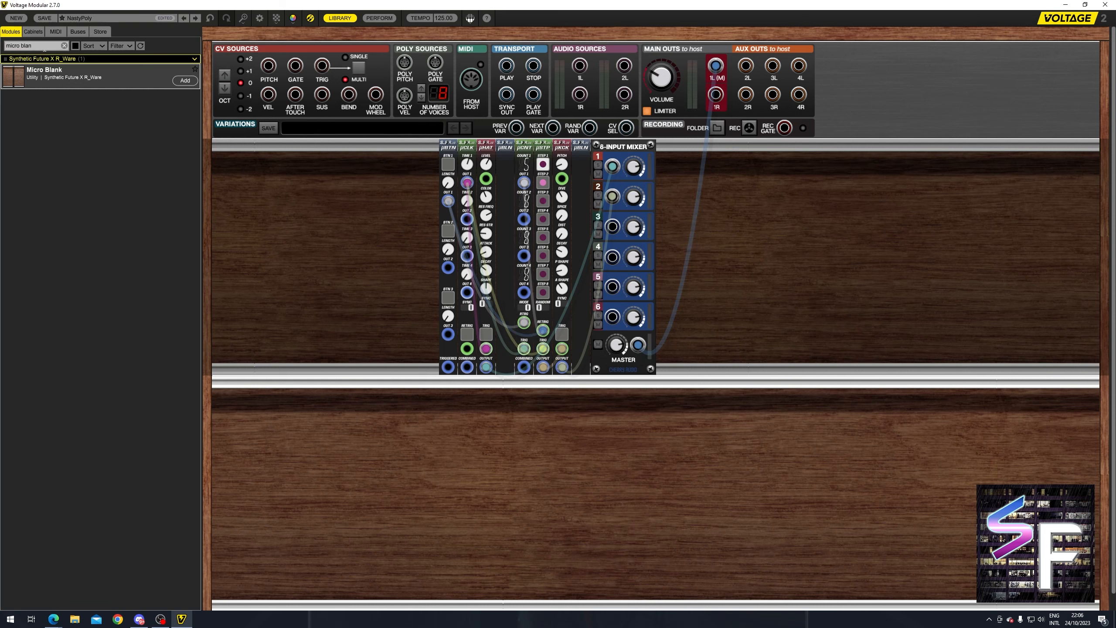
pyautogui.write('=')
pyautogui.press('BackSpace')
pyautogui.press('BackSpace')
pyautogui.press('BackSpace')
pyautogui.press('BackSpace')
pyautogui.press('BackSpace')
pyautogui.press('BackSpace')
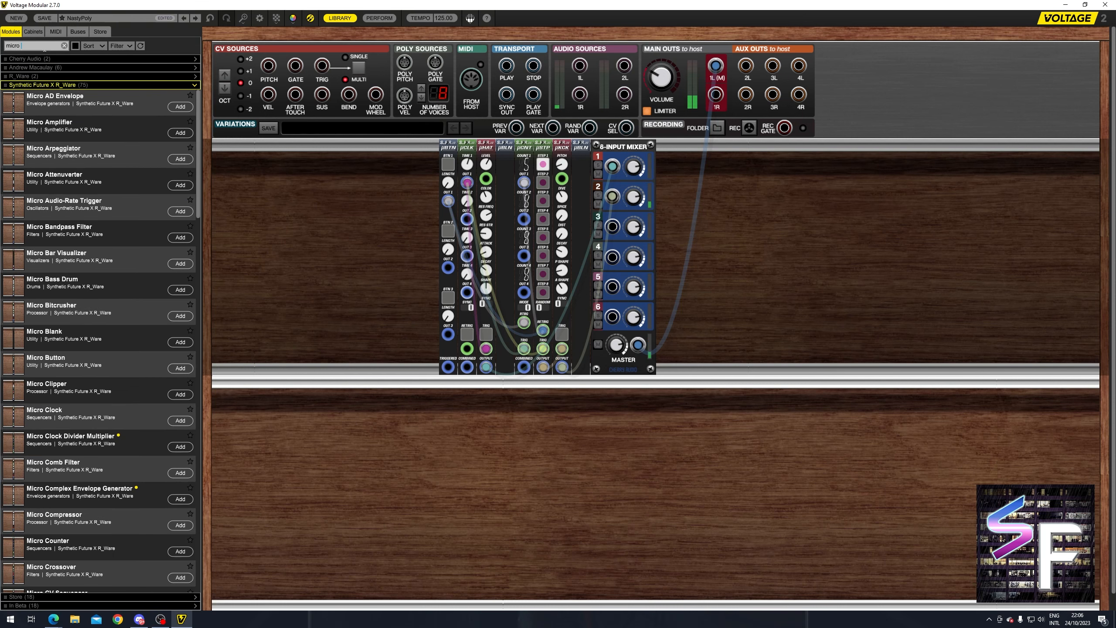
pyautogui.write('sna')
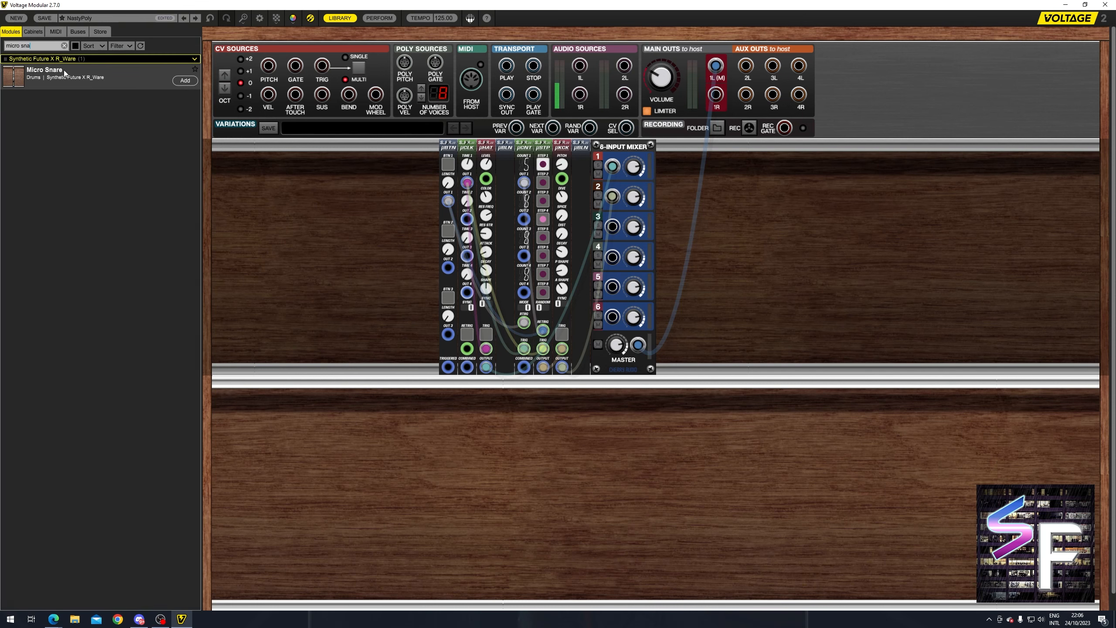
pyautogui.moveTo(64, 73); pyautogui.dragTo(598, 198)
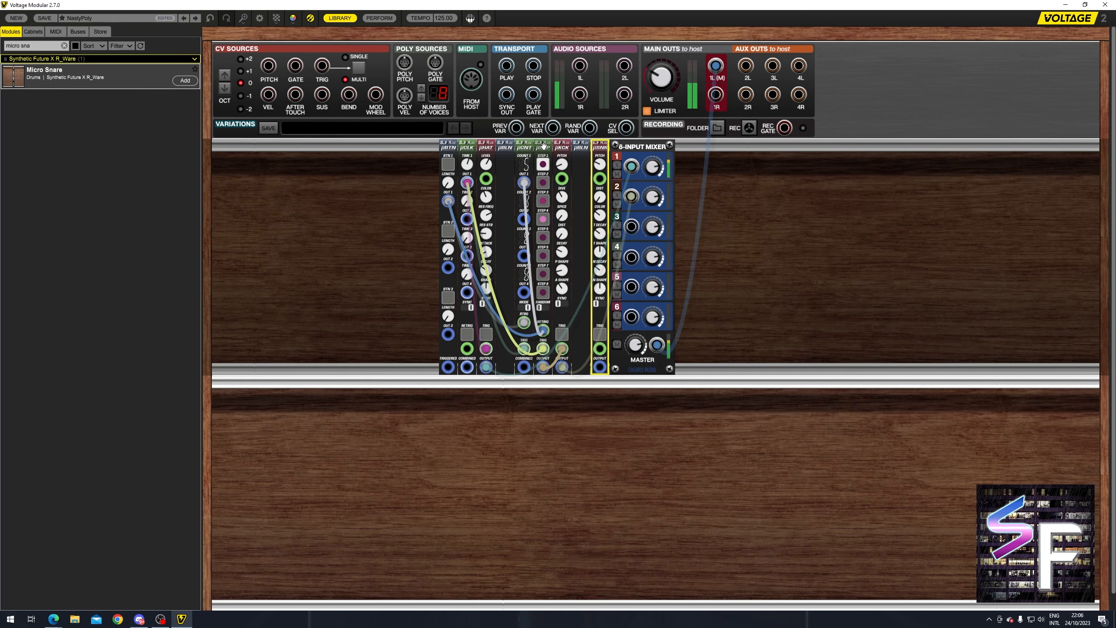
# Duplicate the Trigger Sequencer before the Snare, patching Button Out 1 and Counter Out 1 to its Retrig and Clock Out 1 to its Trig.
pyautogui.moveTo(544, 146); pyautogui.dragTo(599, 147)
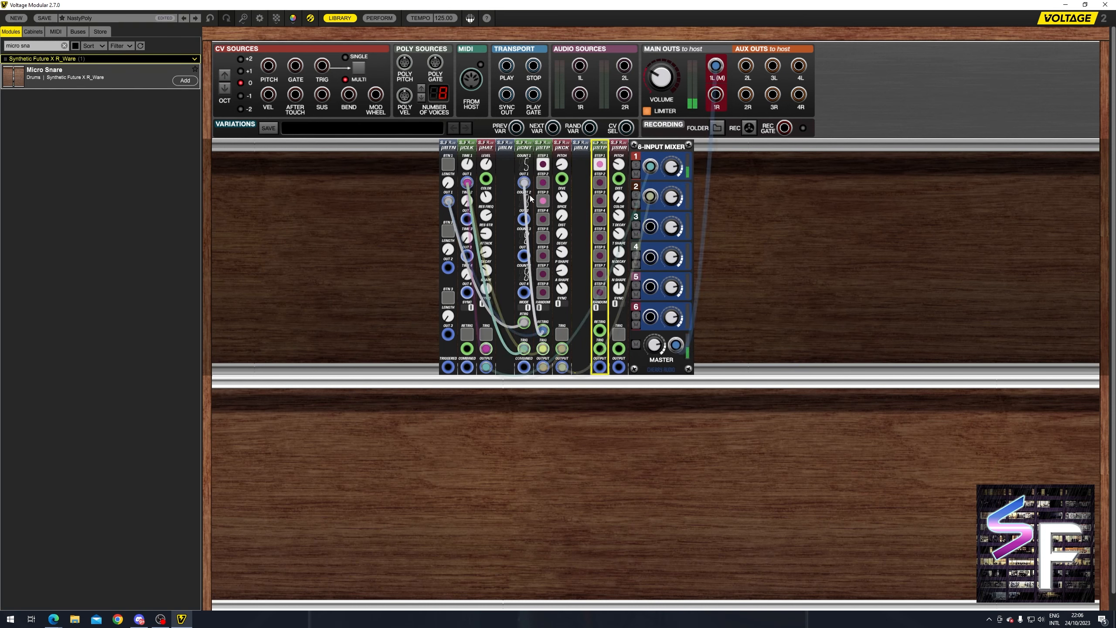
pyautogui.moveTo(600, 330); pyautogui.dragTo(448, 201)
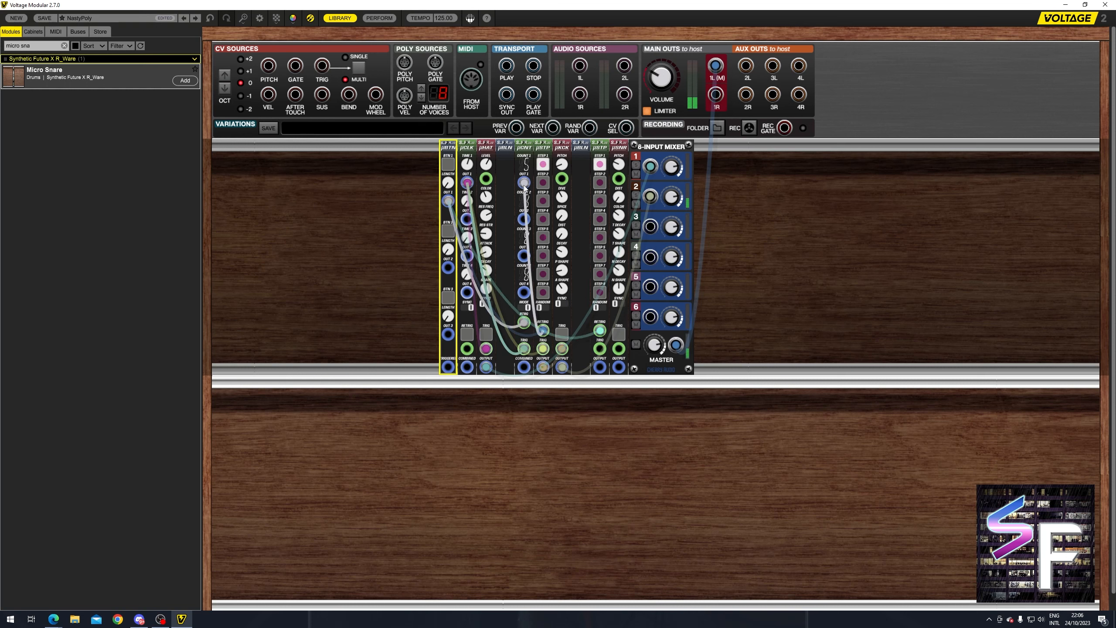
pyautogui.moveTo(524, 186); pyautogui.dragTo(466, 185)
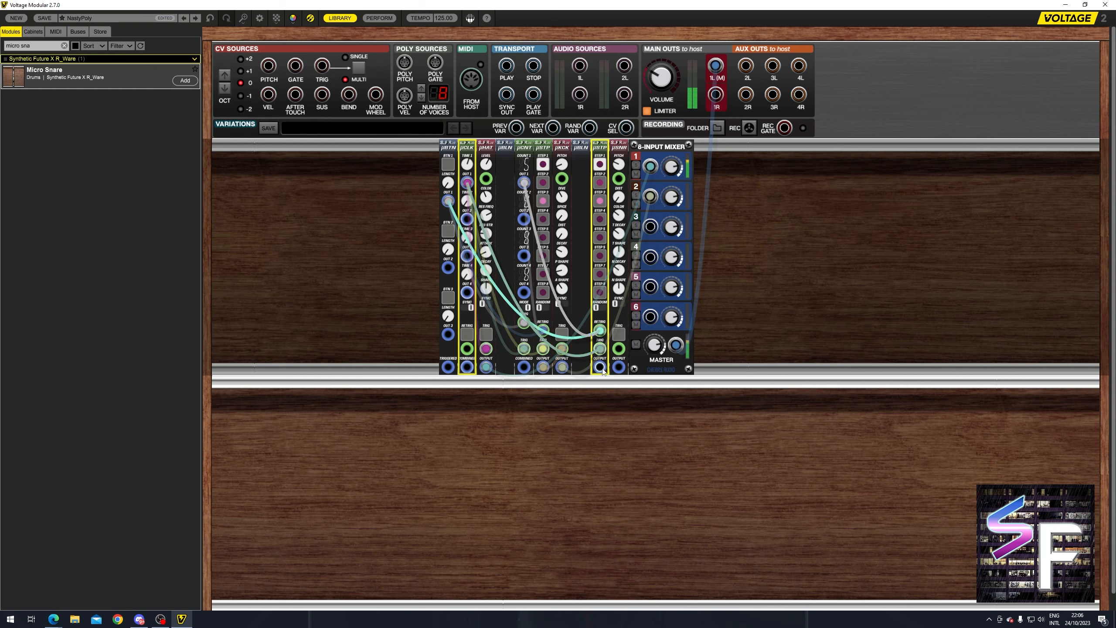
# Patch the duplicated Trigger Sequencer's output to the Snare's Trig and activate only steps 3 and 5.
pyautogui.moveTo(600, 367); pyautogui.dragTo(618, 349)
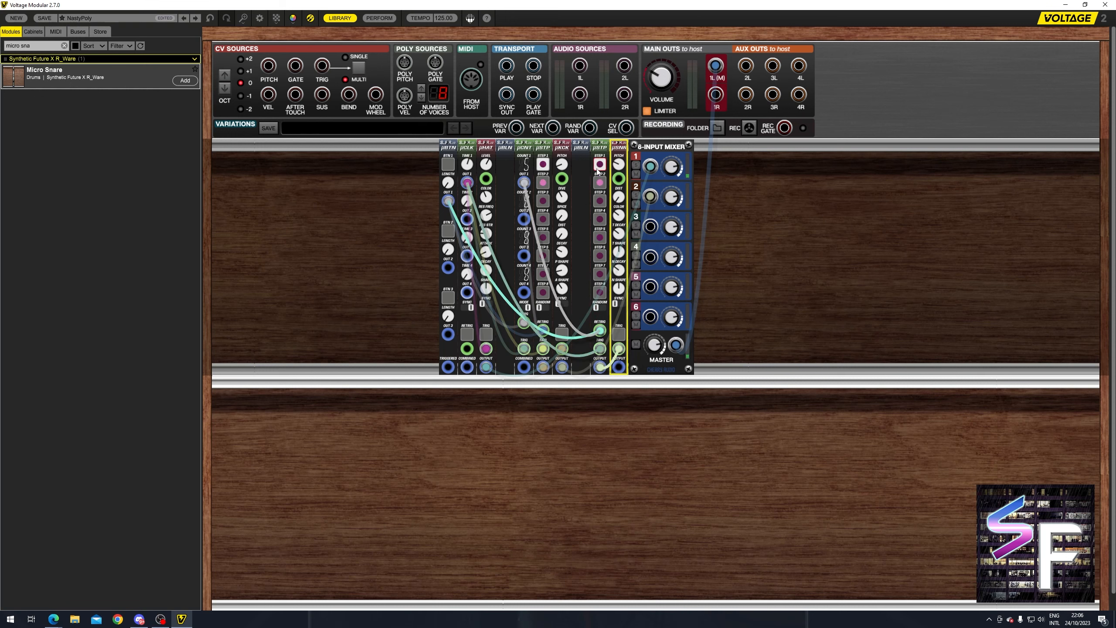
pyautogui.click(601, 201)
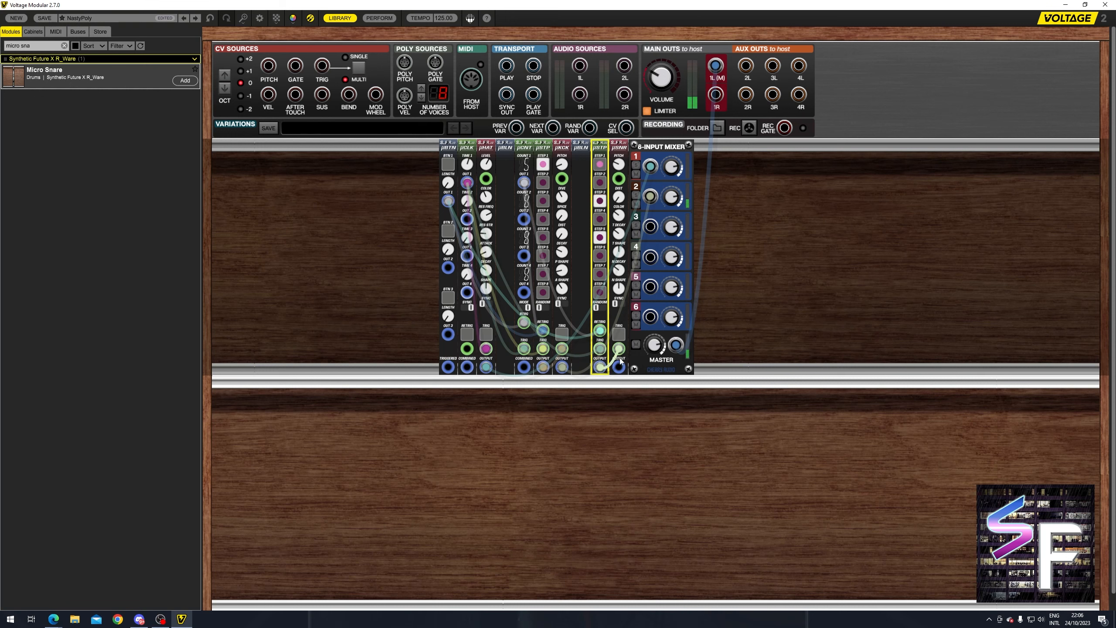
# Patch the Snare output to input 3 of the mixer.
pyautogui.click(651, 227)
pyautogui.moveTo(651, 226); pyautogui.dragTo(618, 366)
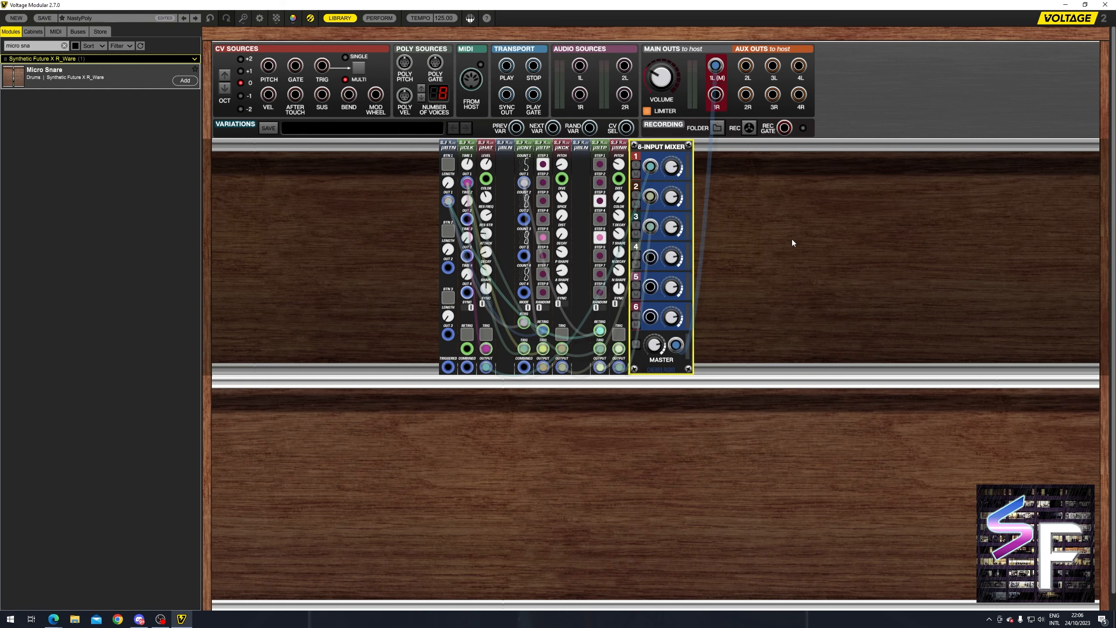
pyautogui.click(682, 227)
pyautogui.moveTo(683, 229)
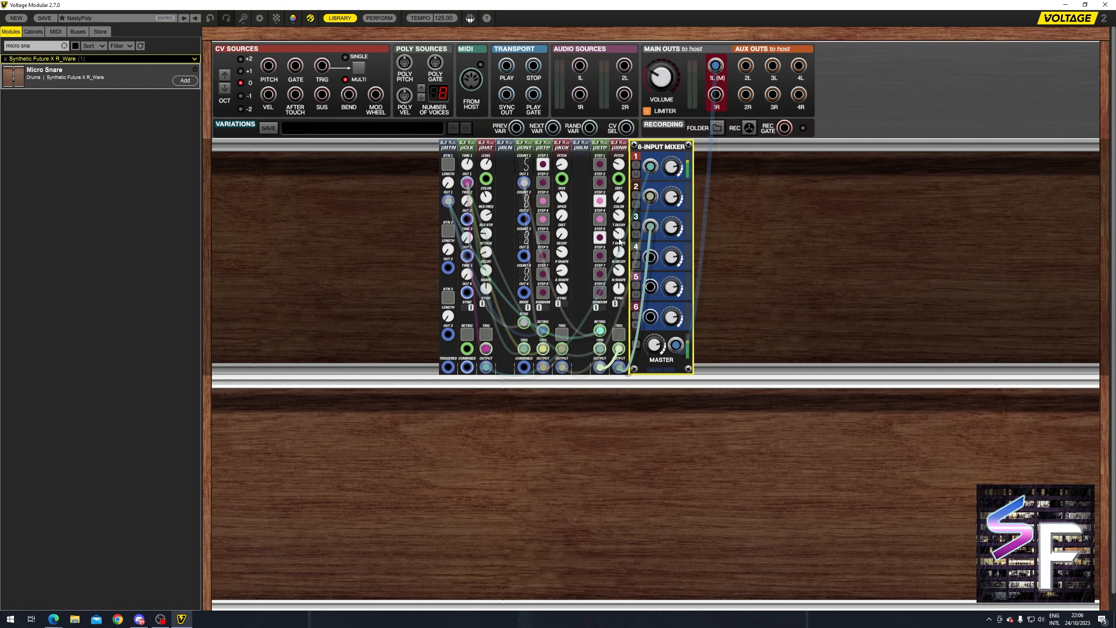
pyautogui.click(627, 263)
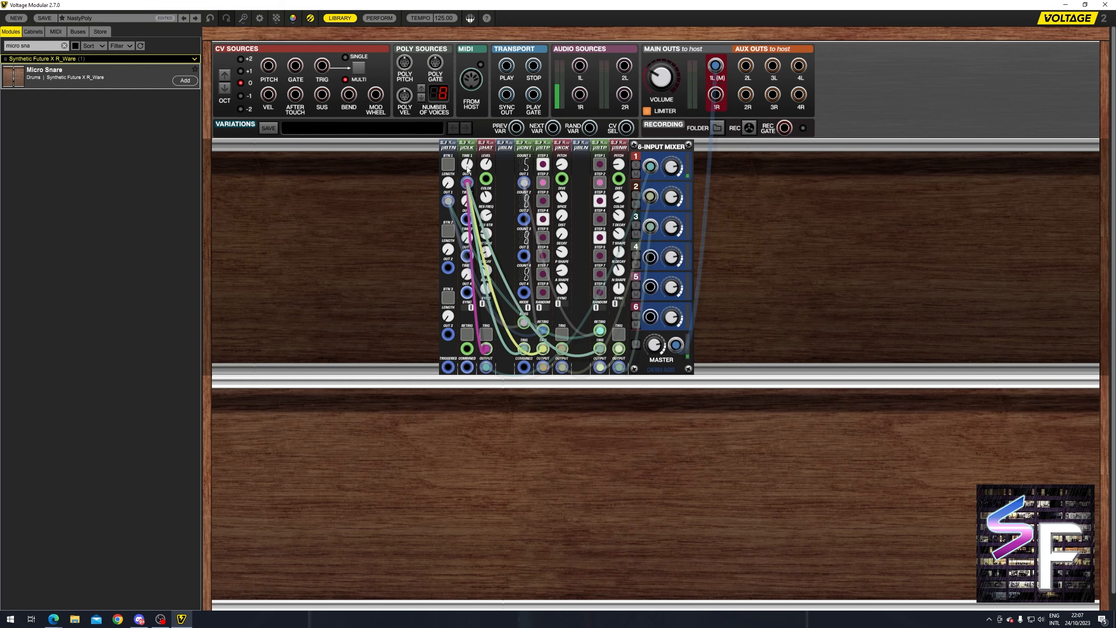
# Increase the Micro Clock's Time 1 and set the Counter's Count 1 to 7.
pyautogui.moveTo(467, 168); pyautogui.dragTo(478, 151)
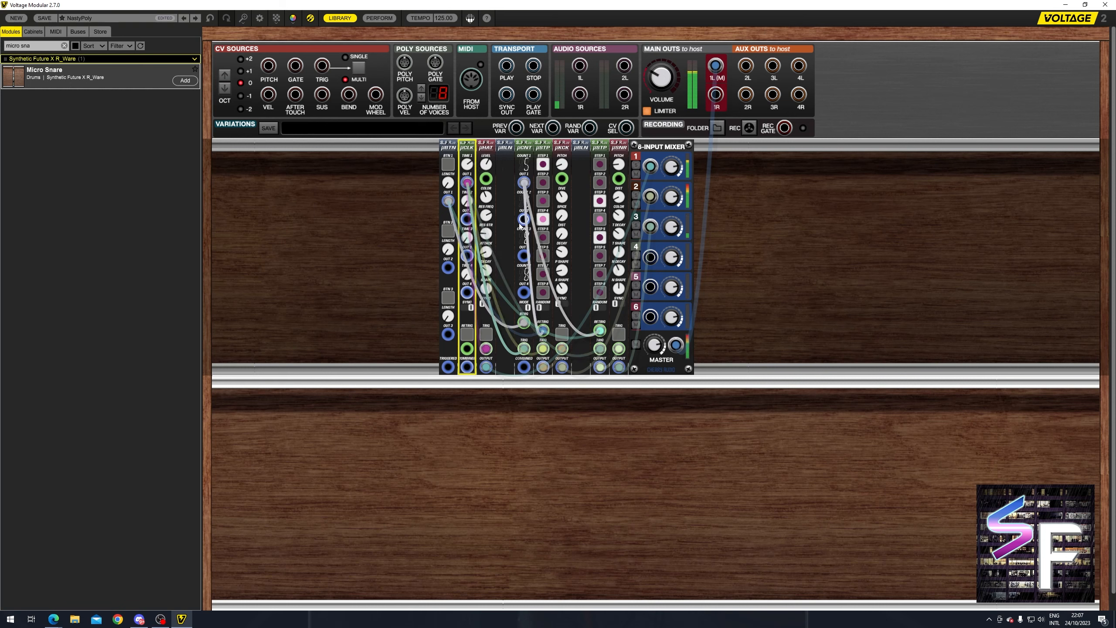
pyautogui.click(532, 164)
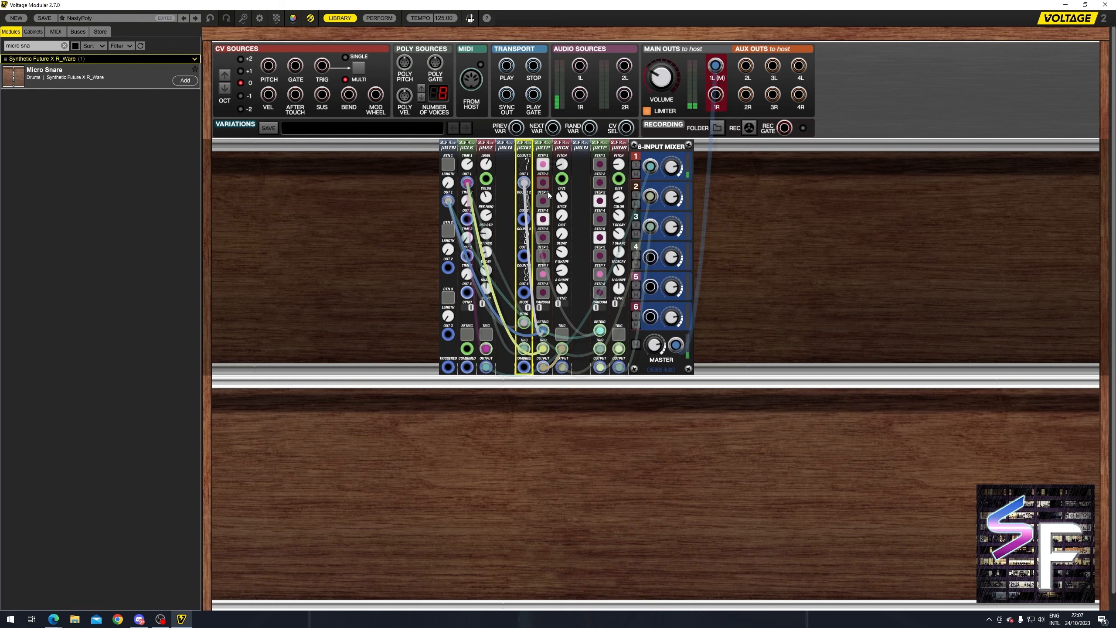
# Activate step 6 in place of step 5 on the Kick's Trigger Sequencer, and try step 6 on the Snare's sequencer.
pyautogui.click(549, 251)
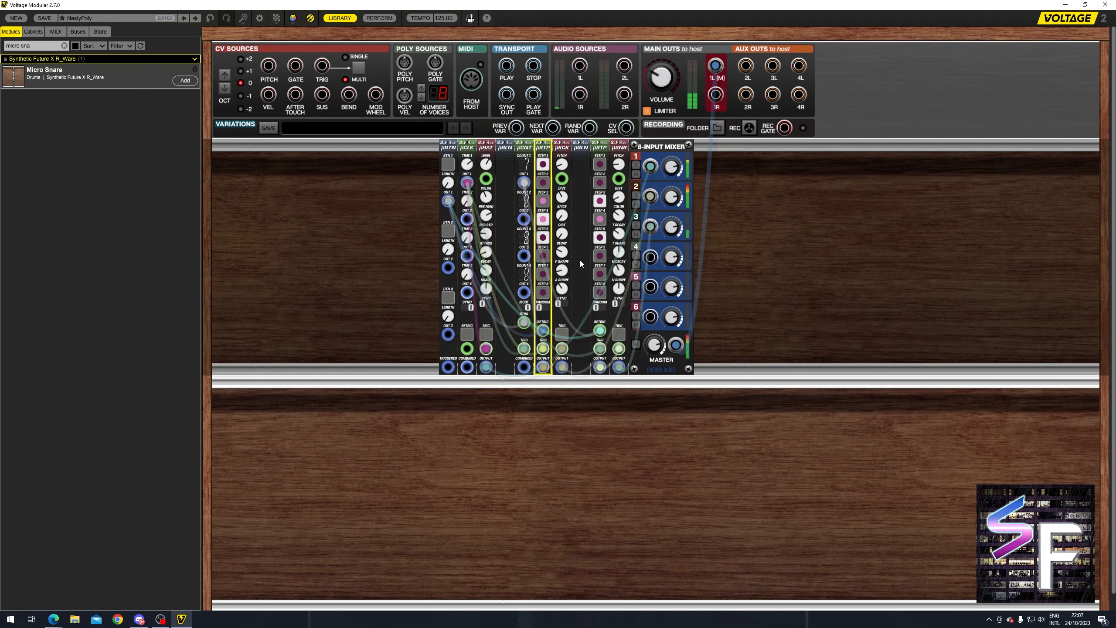
pyautogui.click(544, 257)
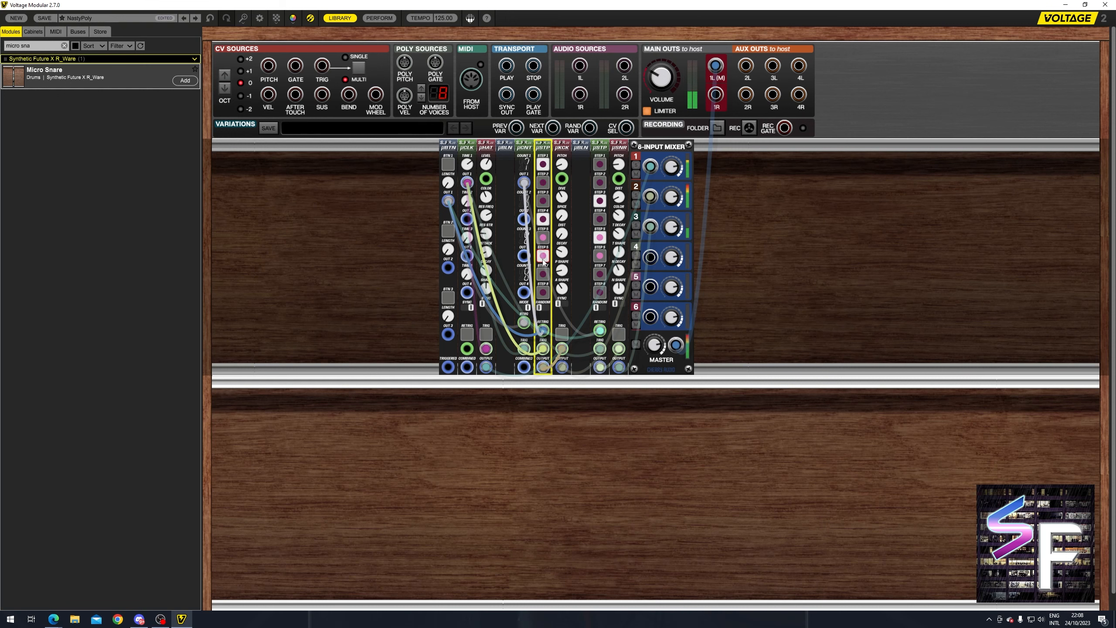
pyautogui.click(599, 257)
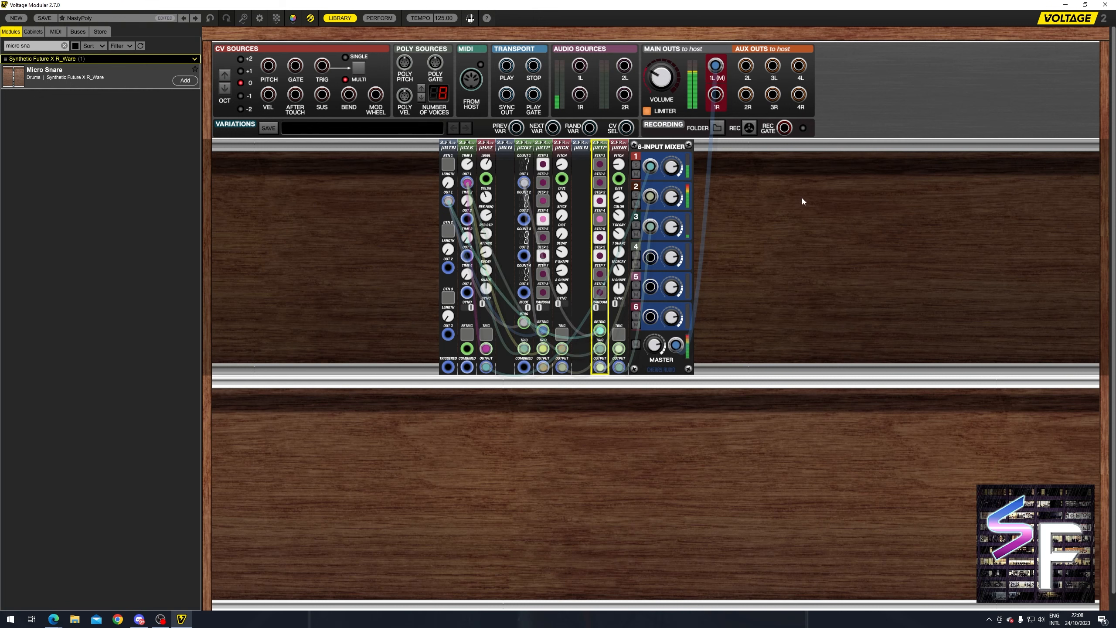
pyautogui.click(601, 256)
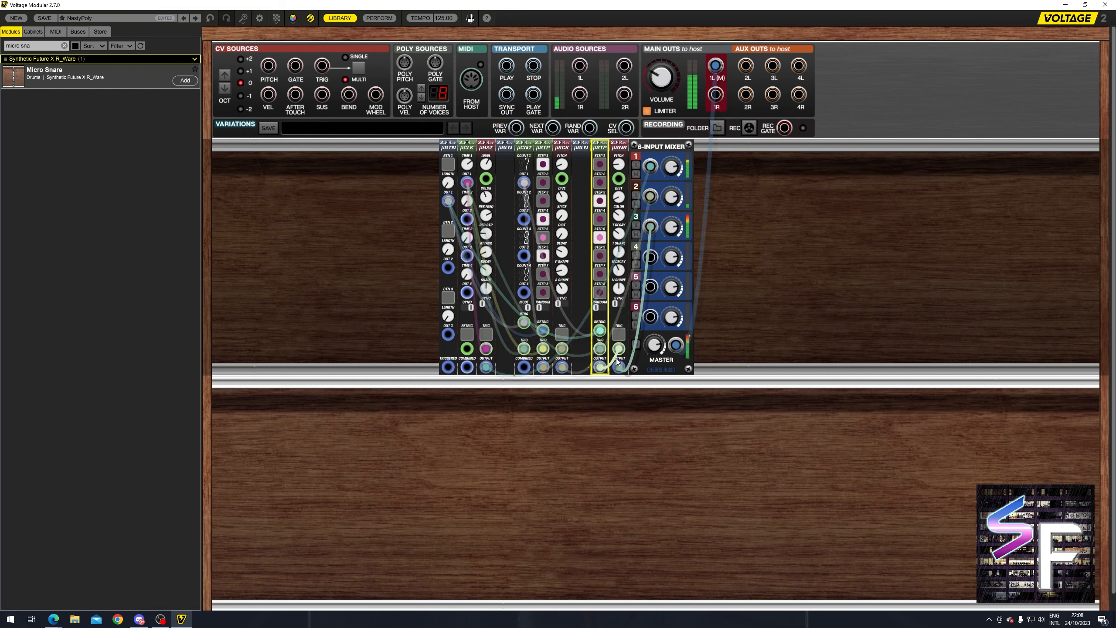
# Try different Count 1 settings on the Counter, muting and unmuting the mixer's master output between the changes.
pyautogui.click(636, 345)
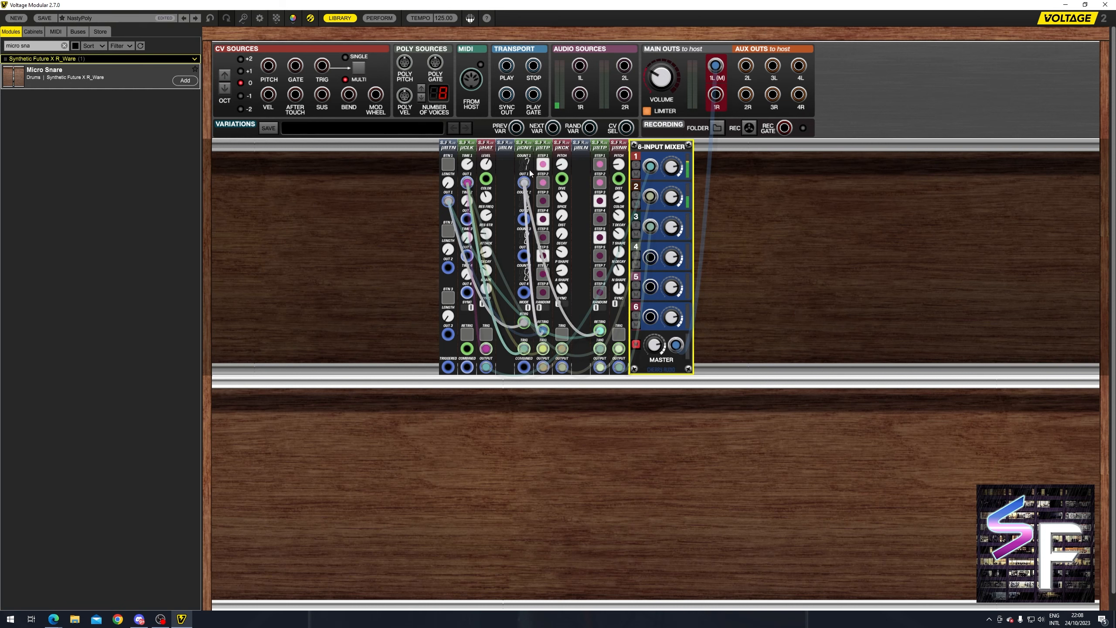
pyautogui.click(526, 182)
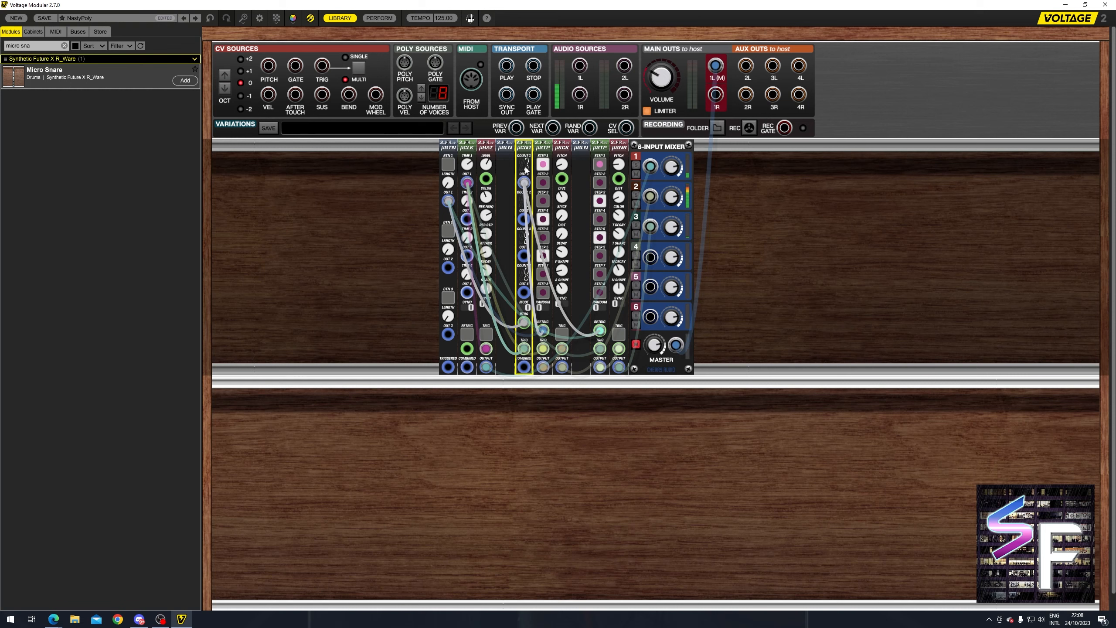
pyautogui.click(635, 345)
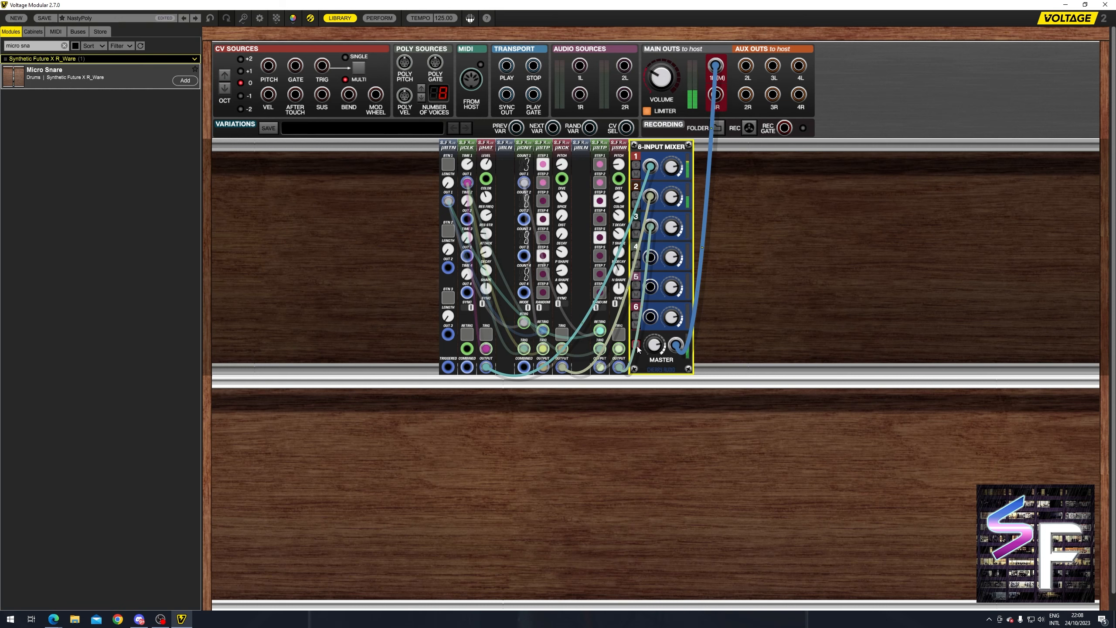
pyautogui.click(636, 345)
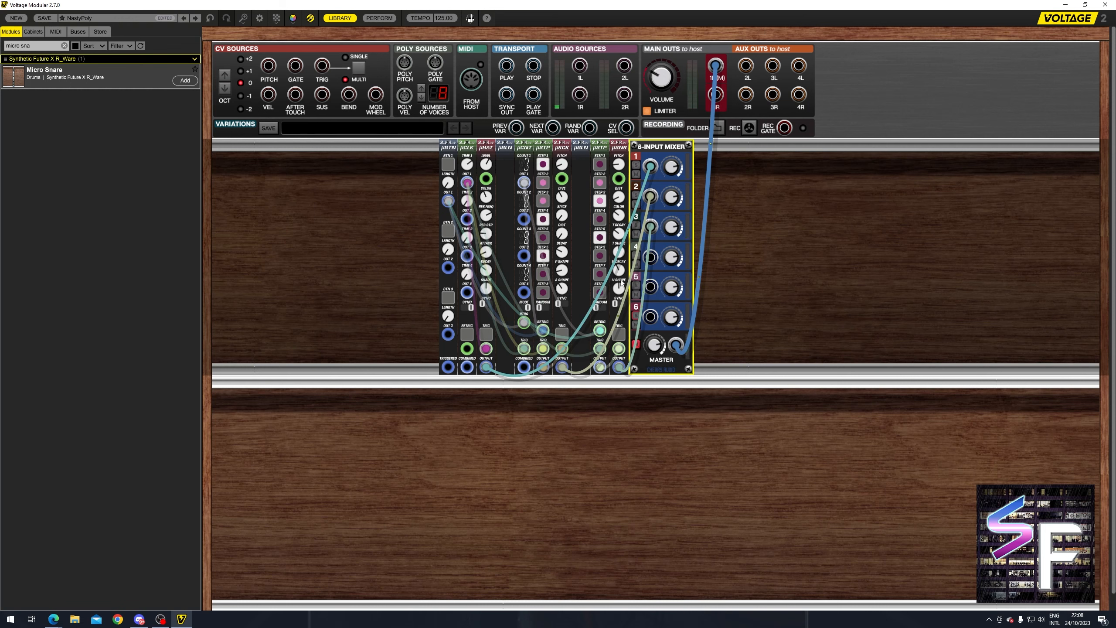
pyautogui.click(527, 169)
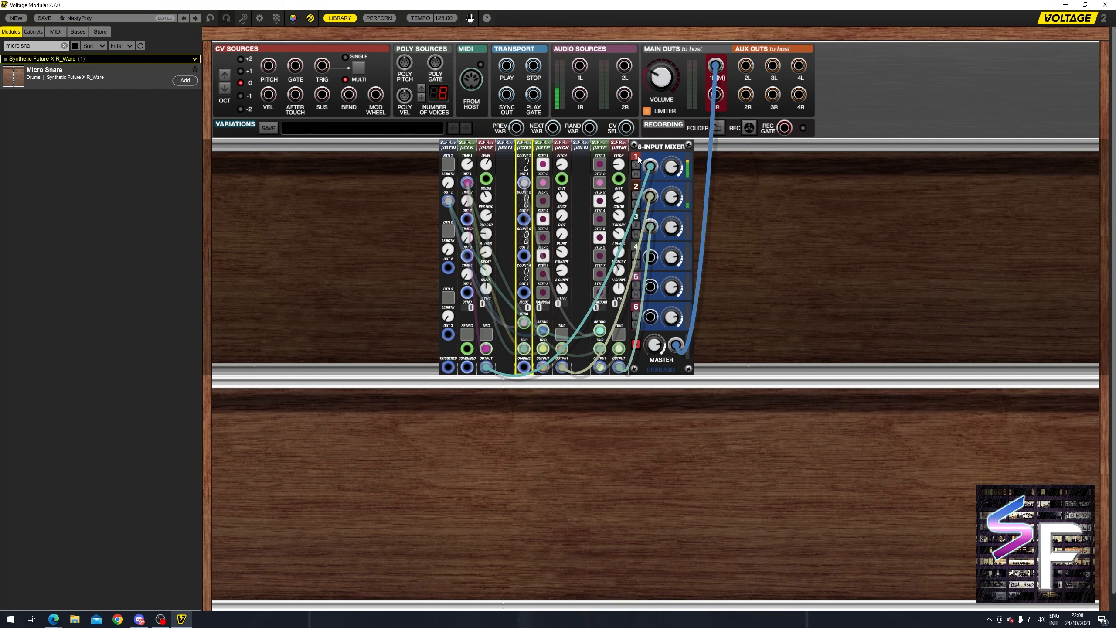
pyautogui.click(637, 159)
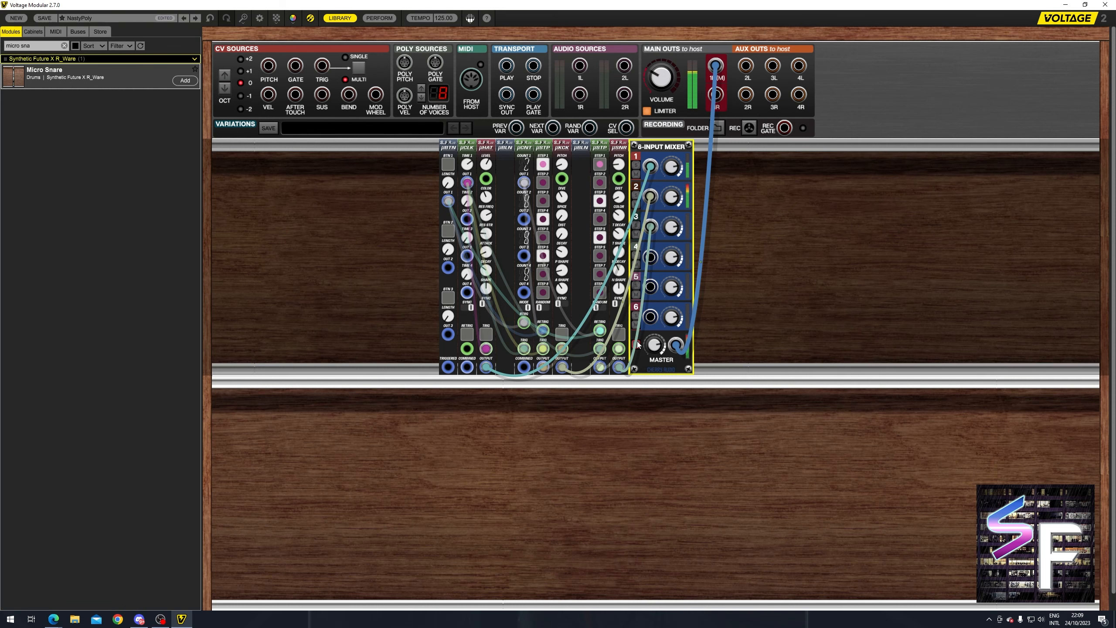
pyautogui.click(527, 160)
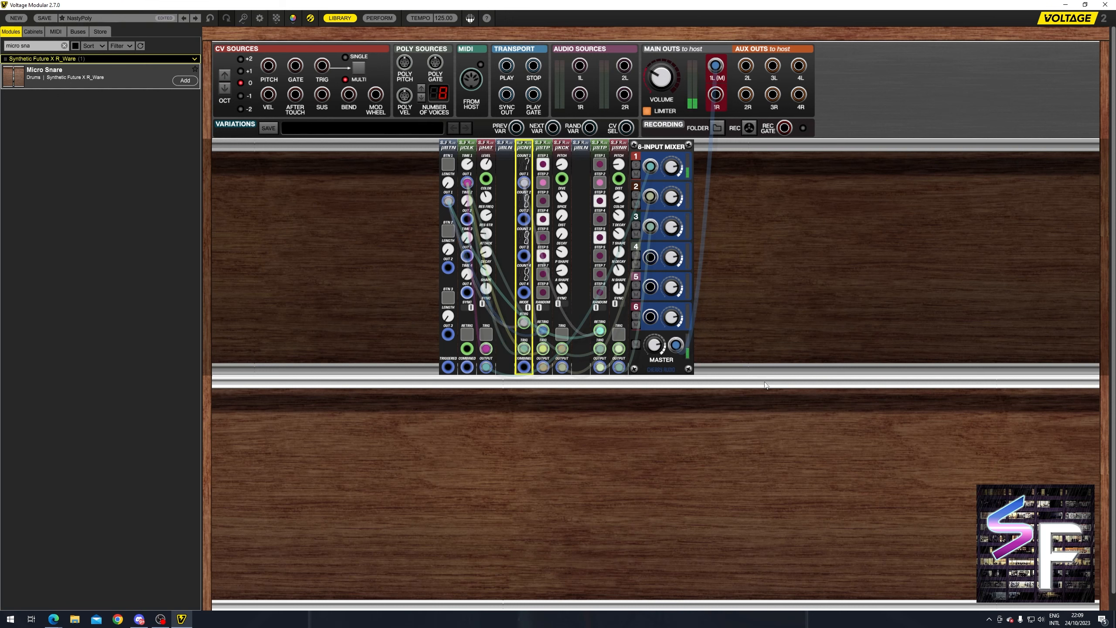
pyautogui.click(636, 345)
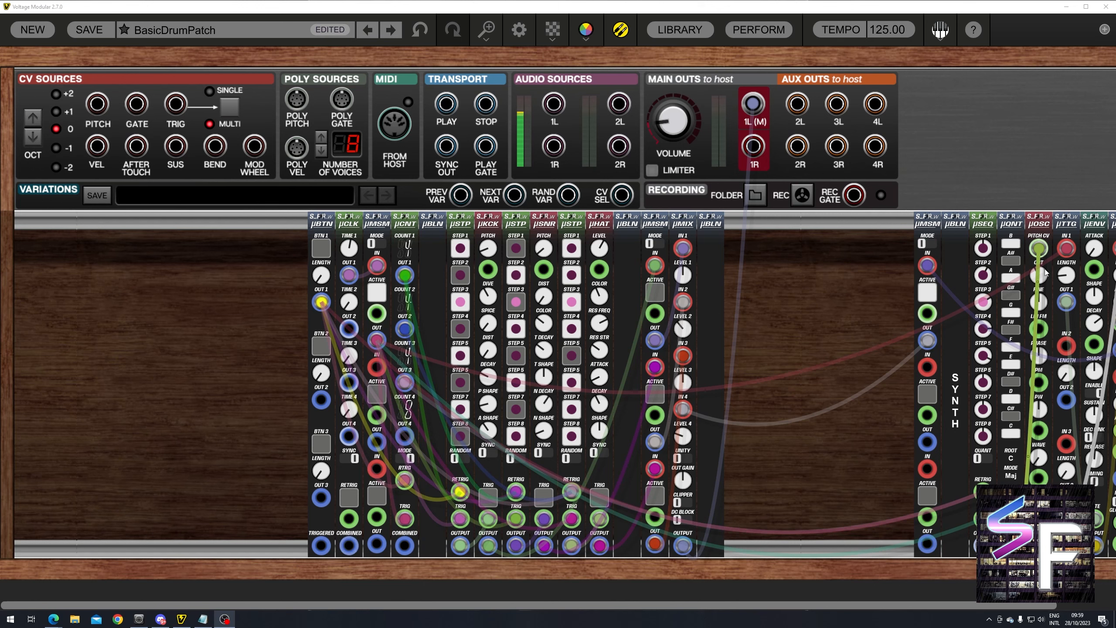
# Run the clock briefly, stop it again and reset the counter and sequencers with Button 1.
pyautogui.moveTo(1045, 272)
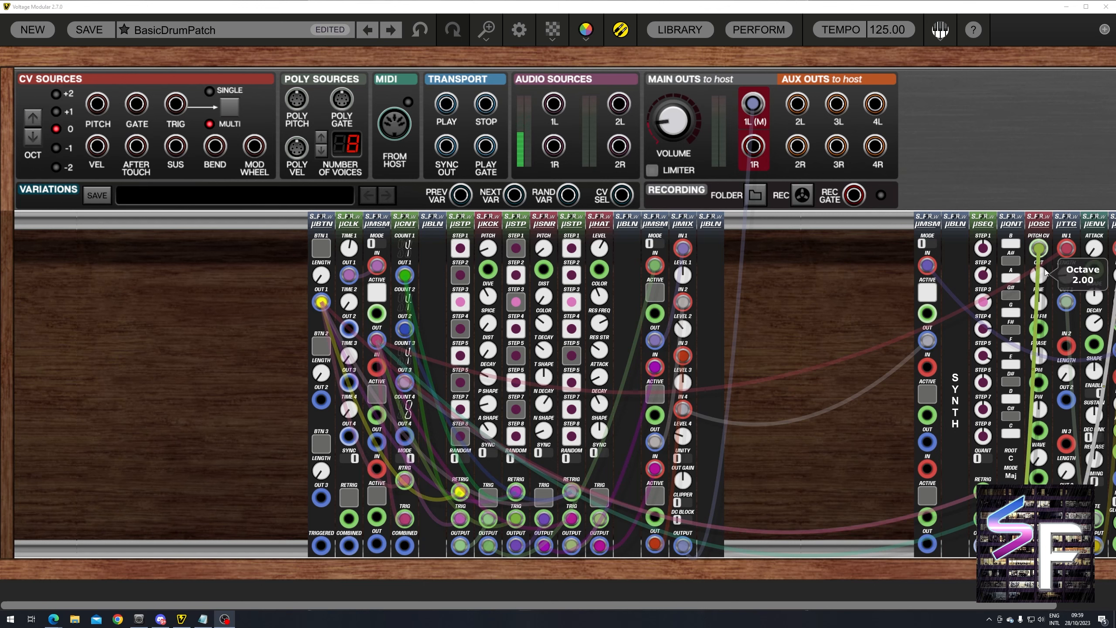
pyautogui.moveTo(815, 286); pyautogui.dragTo(264, 301)
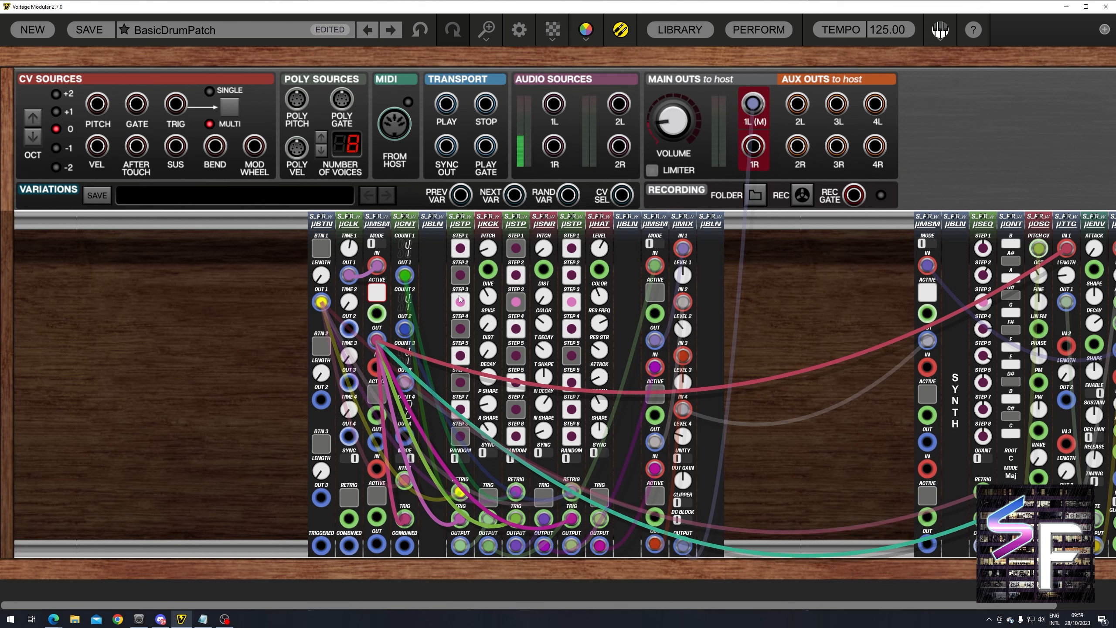
pyautogui.click(371, 295)
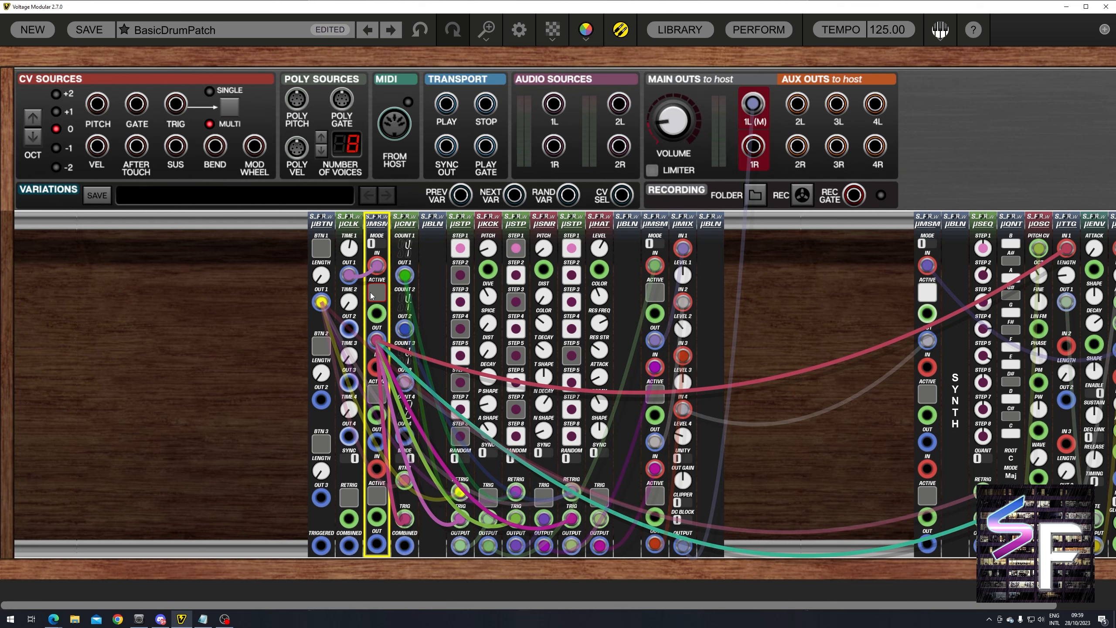
pyautogui.click(371, 296)
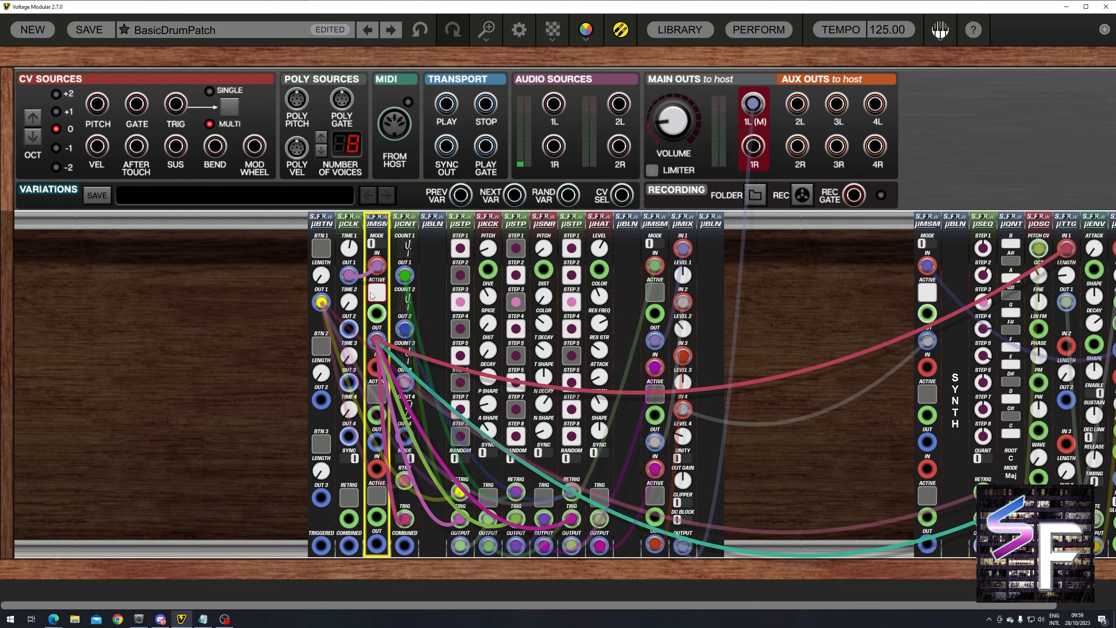
pyautogui.click(322, 249)
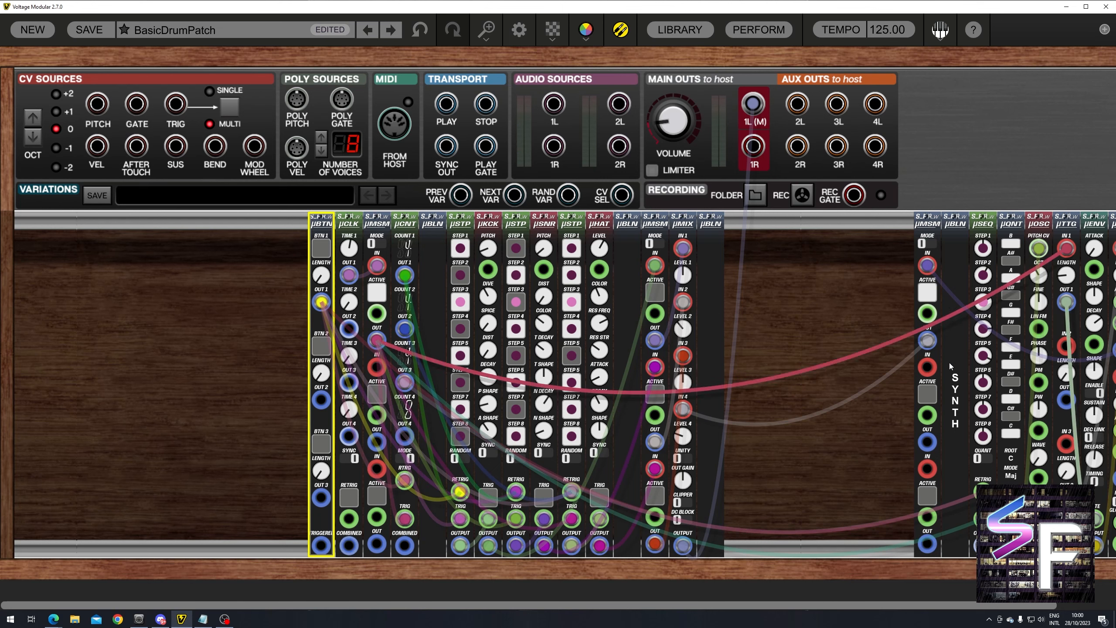
pyautogui.click(782, 298)
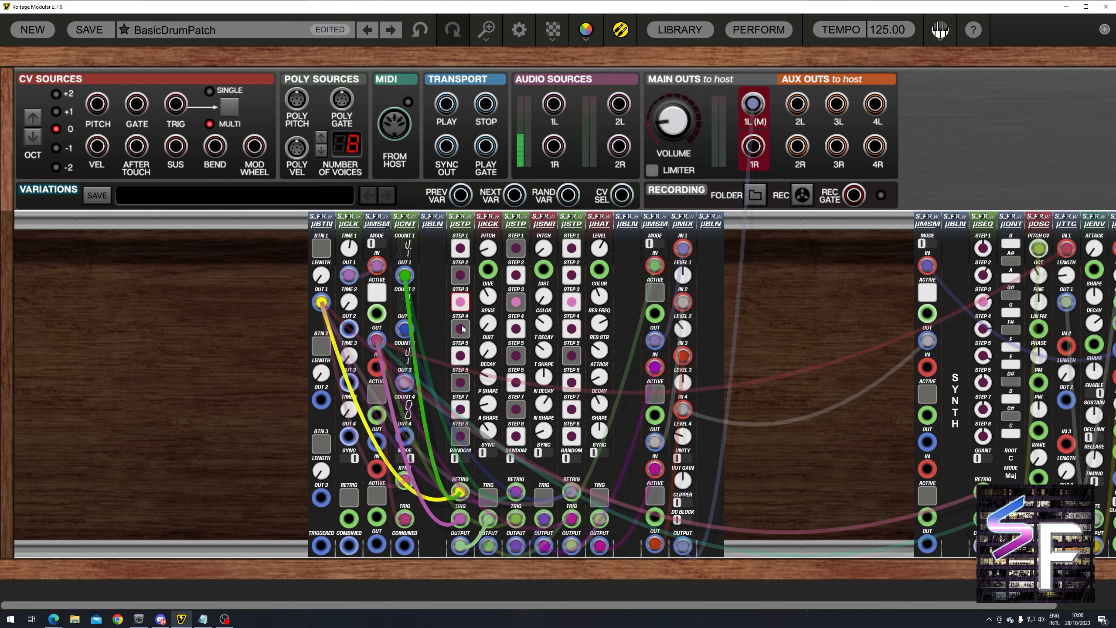
# Run the clock while muting and unmuting the kick, snare and hi-hat in turn, and finish with the clock stopped and the sequencers reset.
pyautogui.click(377, 293)
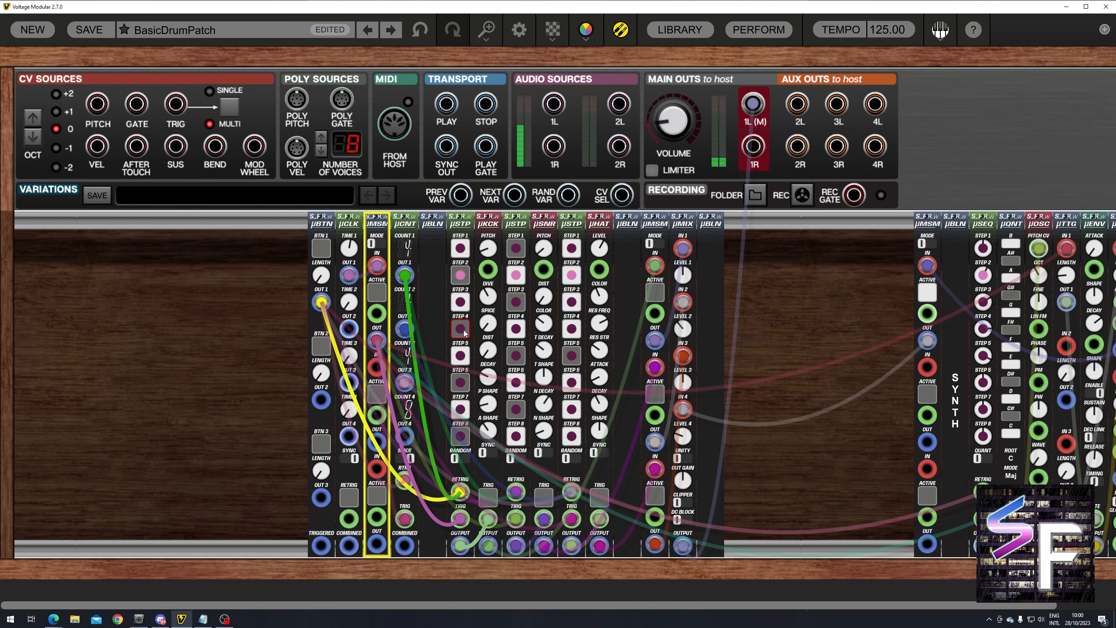
pyautogui.click(649, 296)
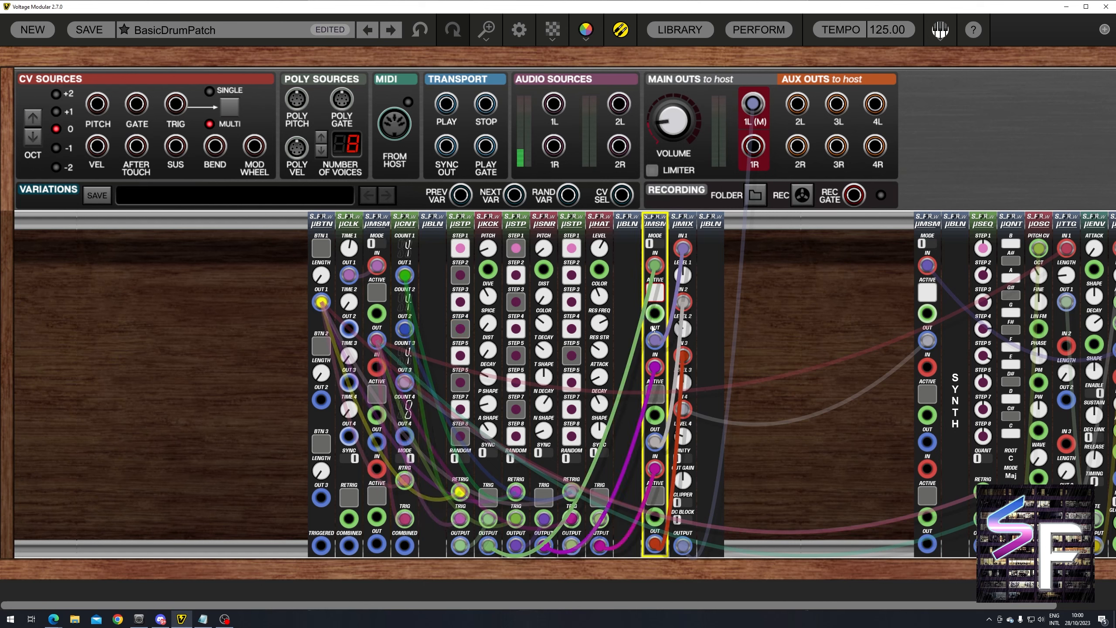
pyautogui.click(659, 300)
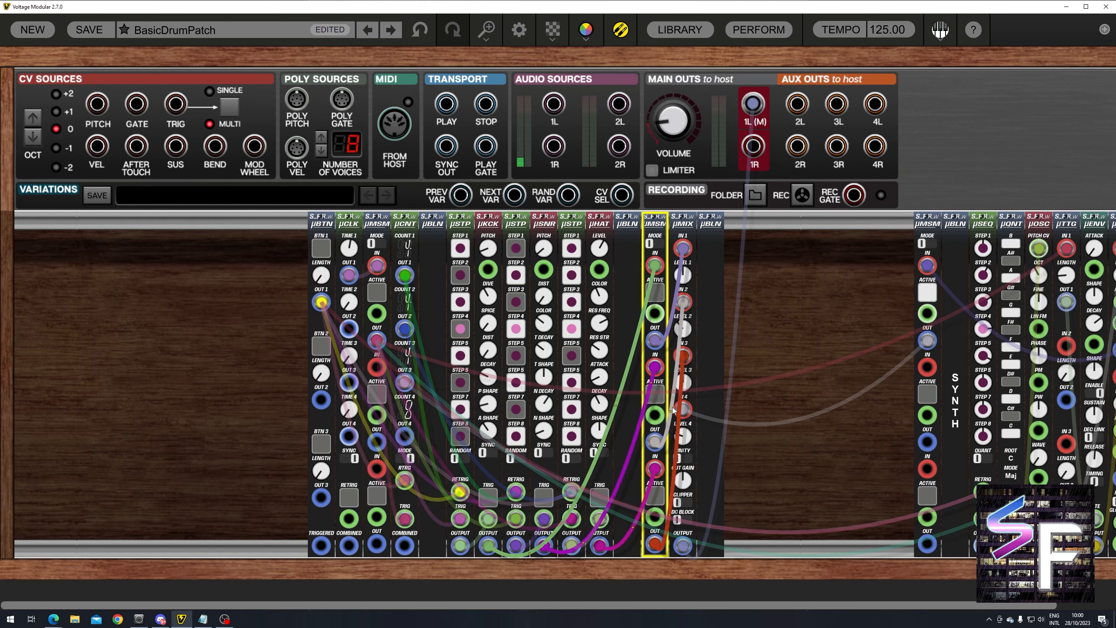
pyautogui.click(660, 396)
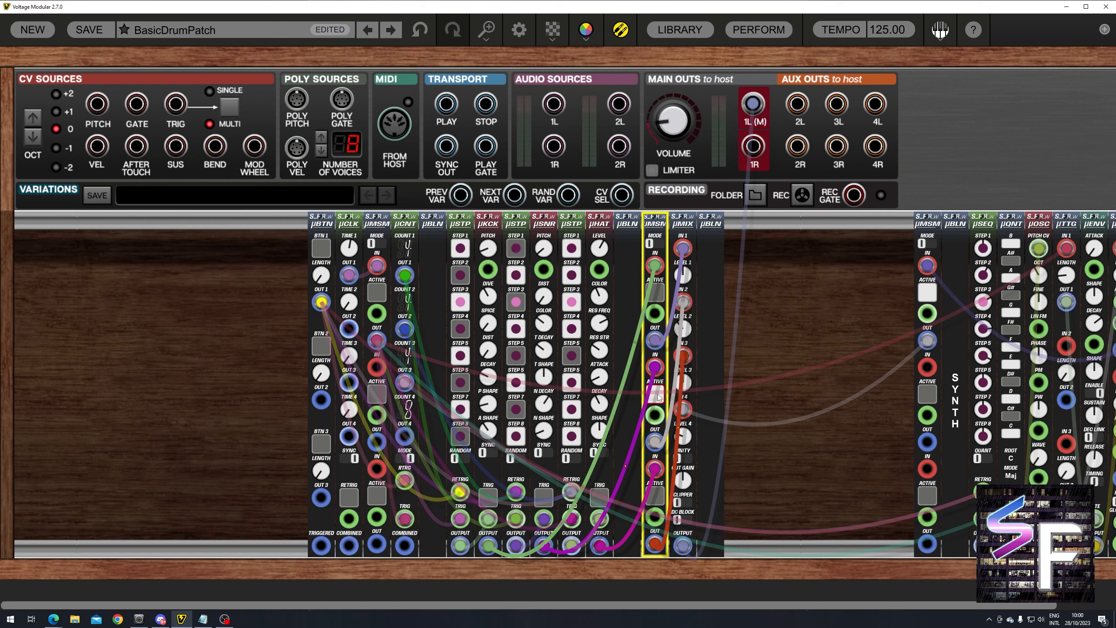
pyautogui.click(659, 398)
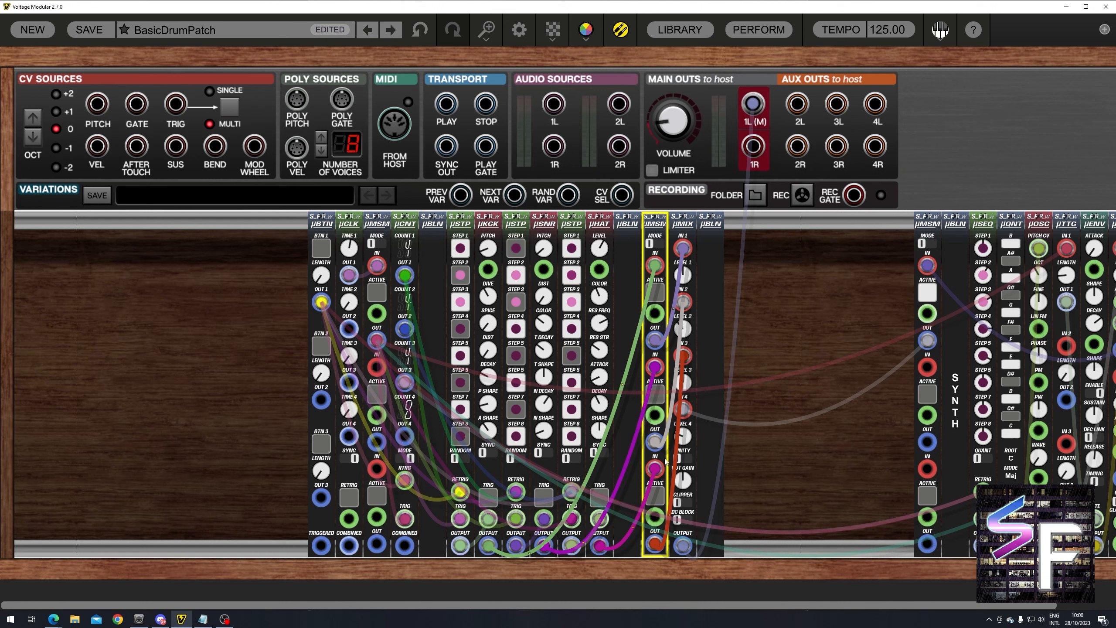
pyautogui.click(659, 494)
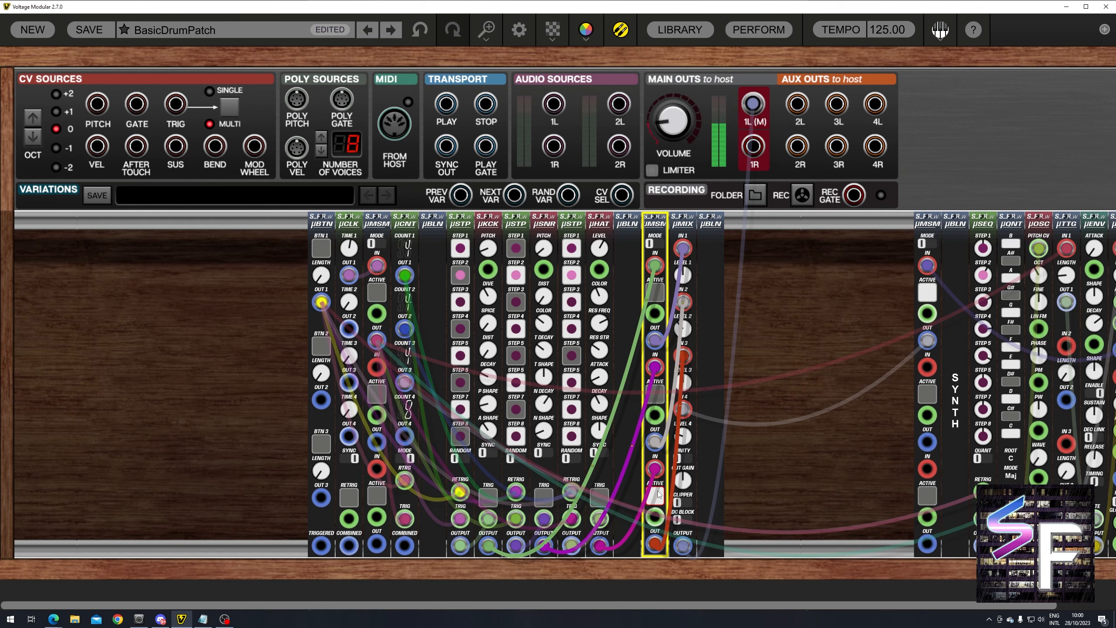
pyautogui.click(659, 493)
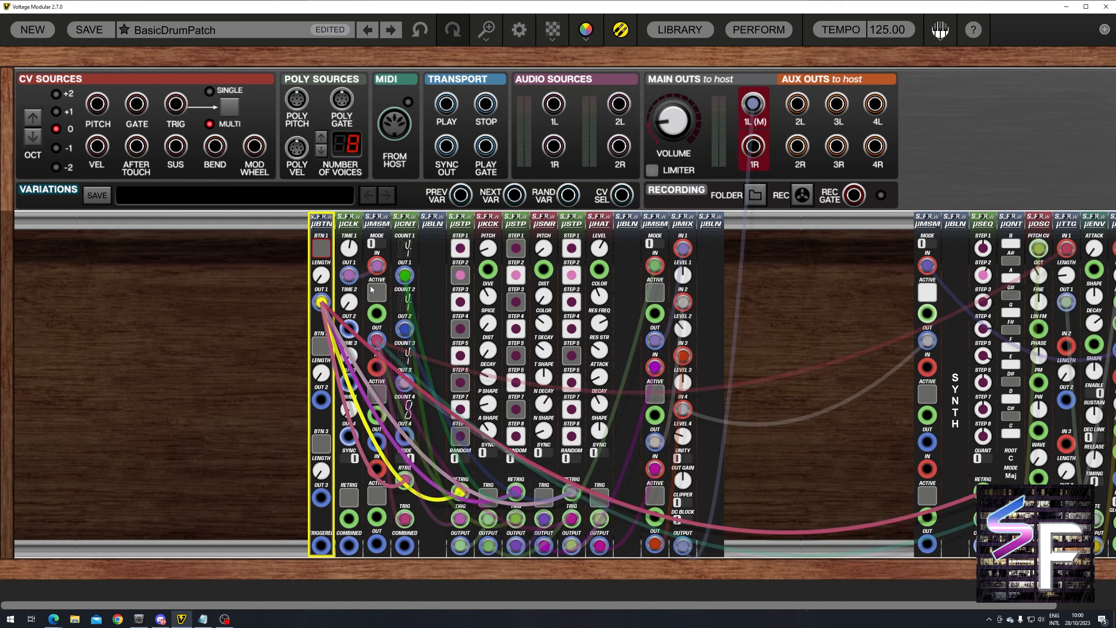
pyautogui.click(377, 293)
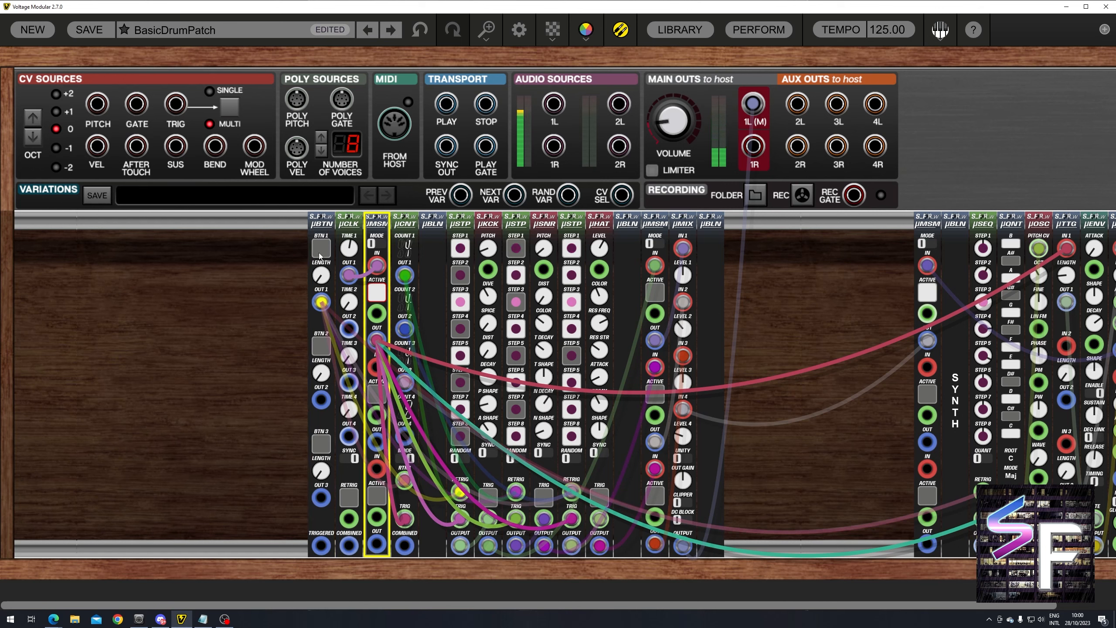
pyautogui.click(321, 248)
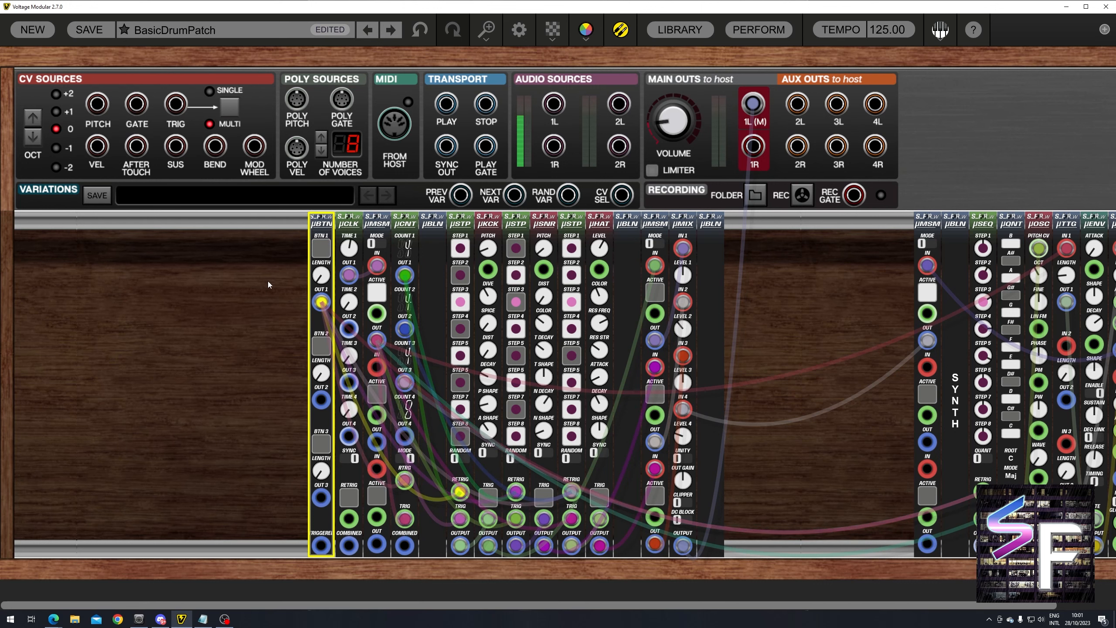
# Set the Counter's Count 2 to 5, running the clock before and after the change and resetting the sequencers.
pyautogui.click(374, 293)
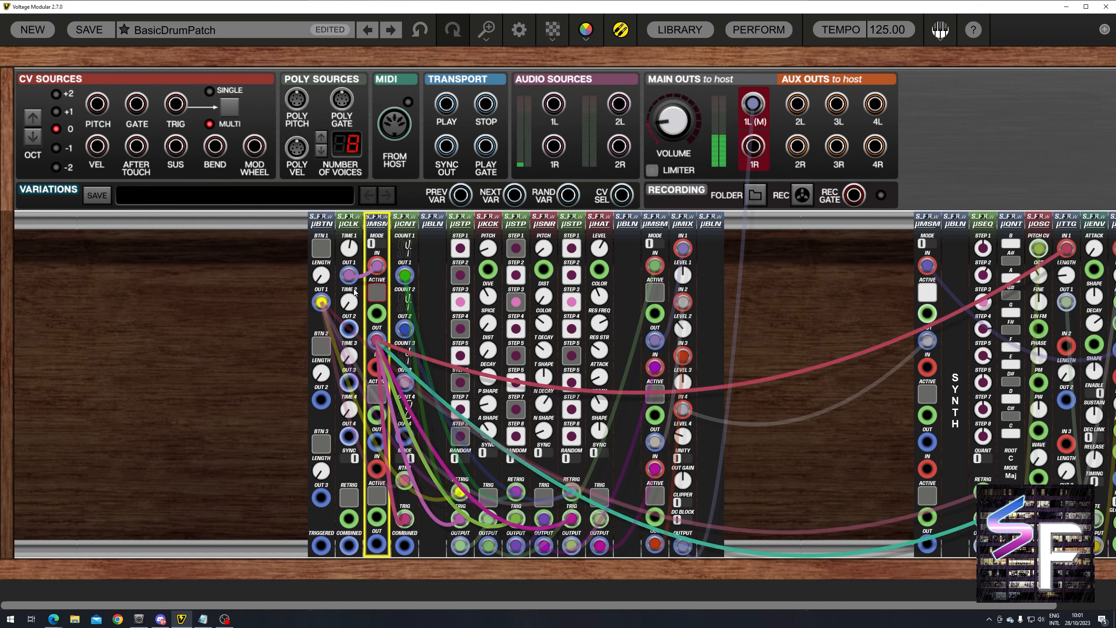
pyautogui.click(377, 294)
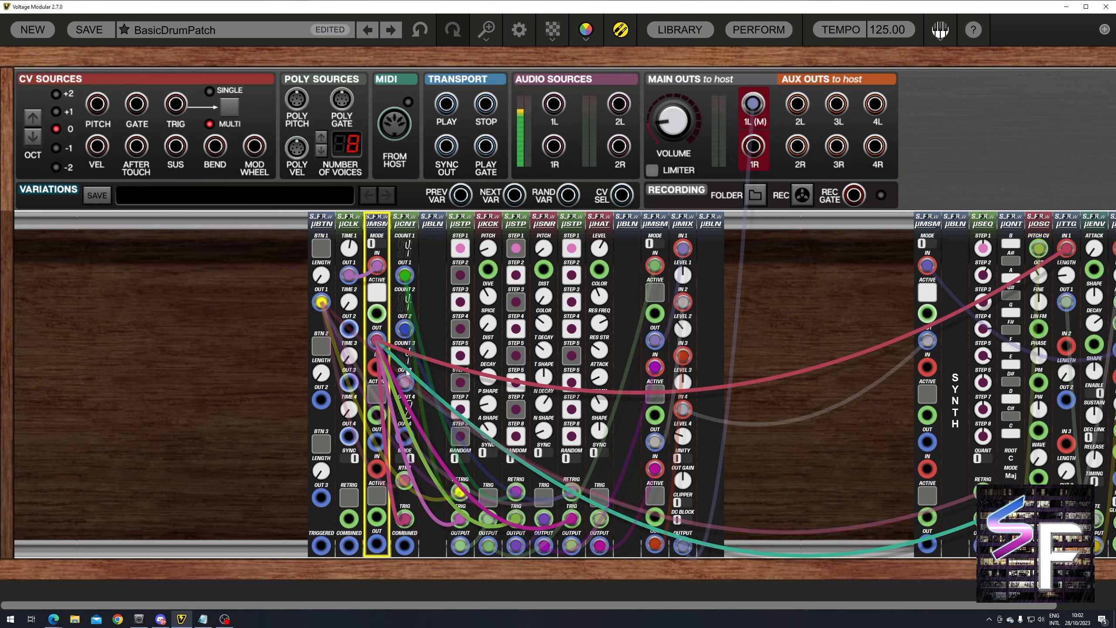
pyautogui.moveTo(410, 359); pyautogui.dragTo(415, 357)
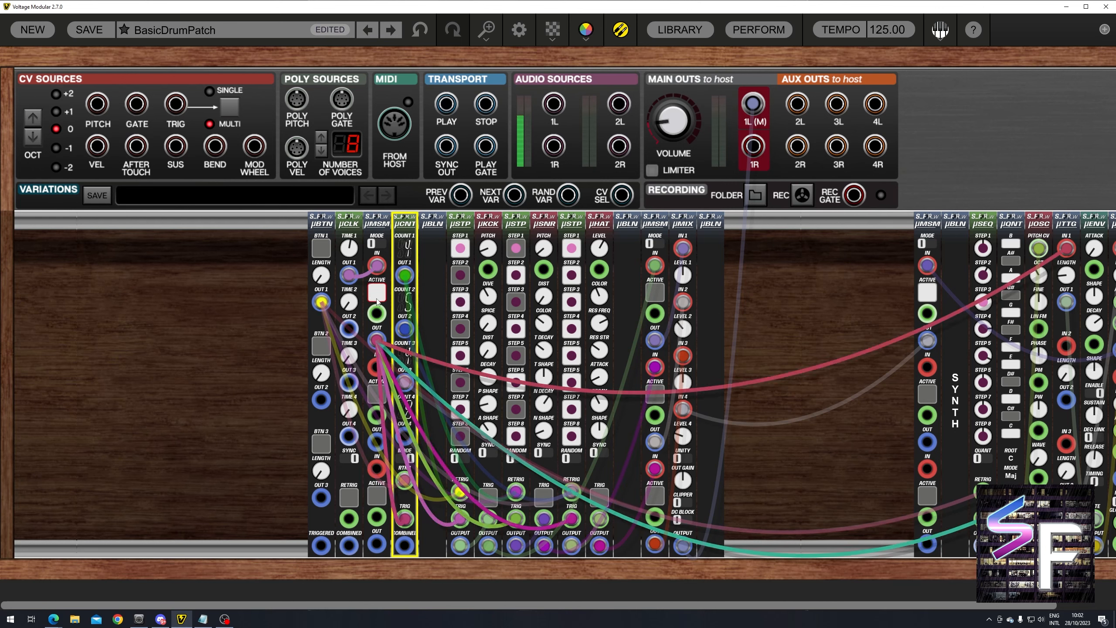
pyautogui.click(376, 298)
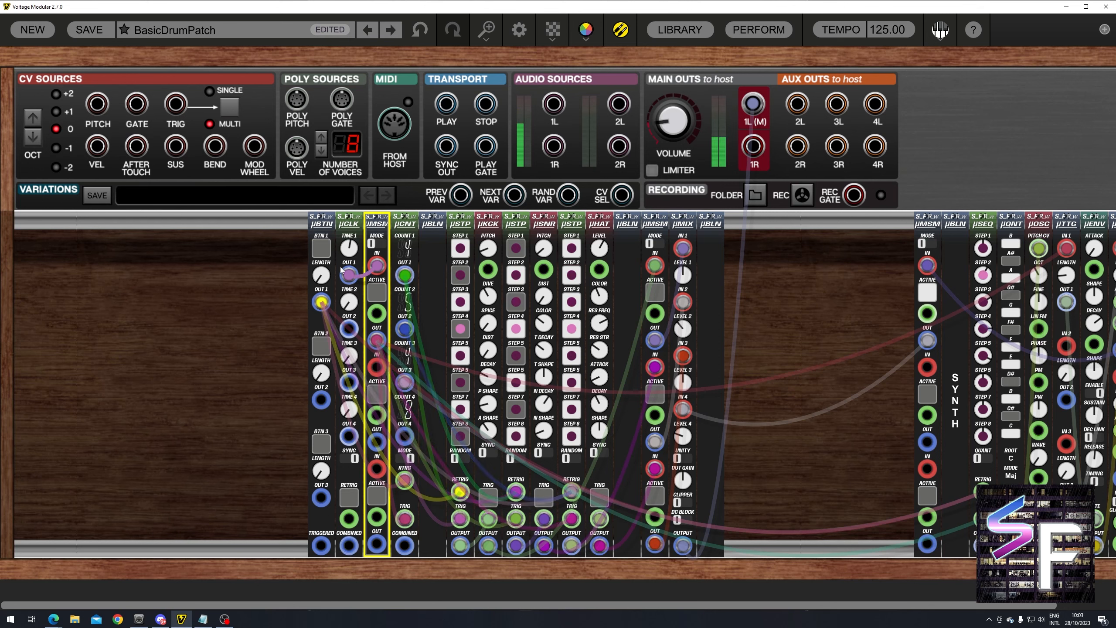
pyautogui.click(319, 251)
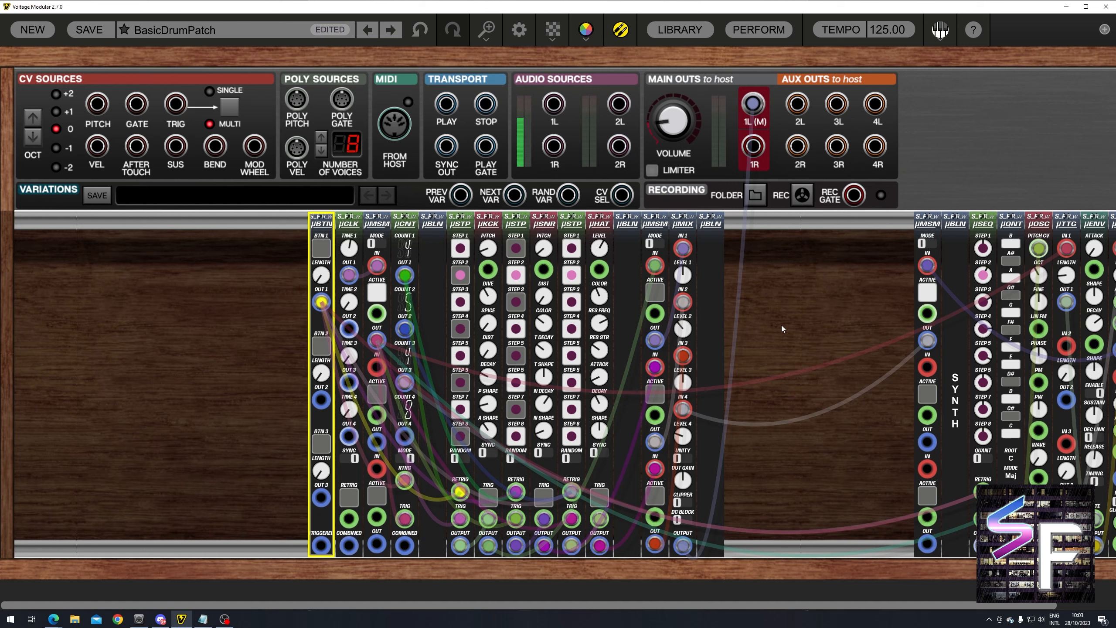
# Deactivate step 5 on the Hi-hat's Trigger Sequencer and run the pattern from a reset.
pyautogui.click(572, 254)
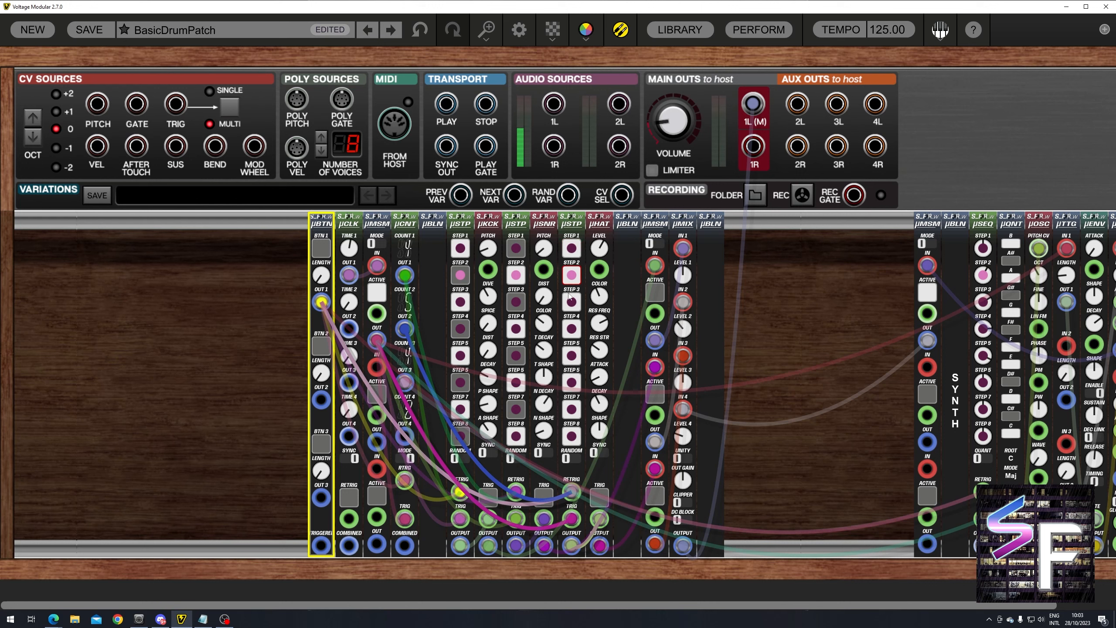
pyautogui.click(570, 356)
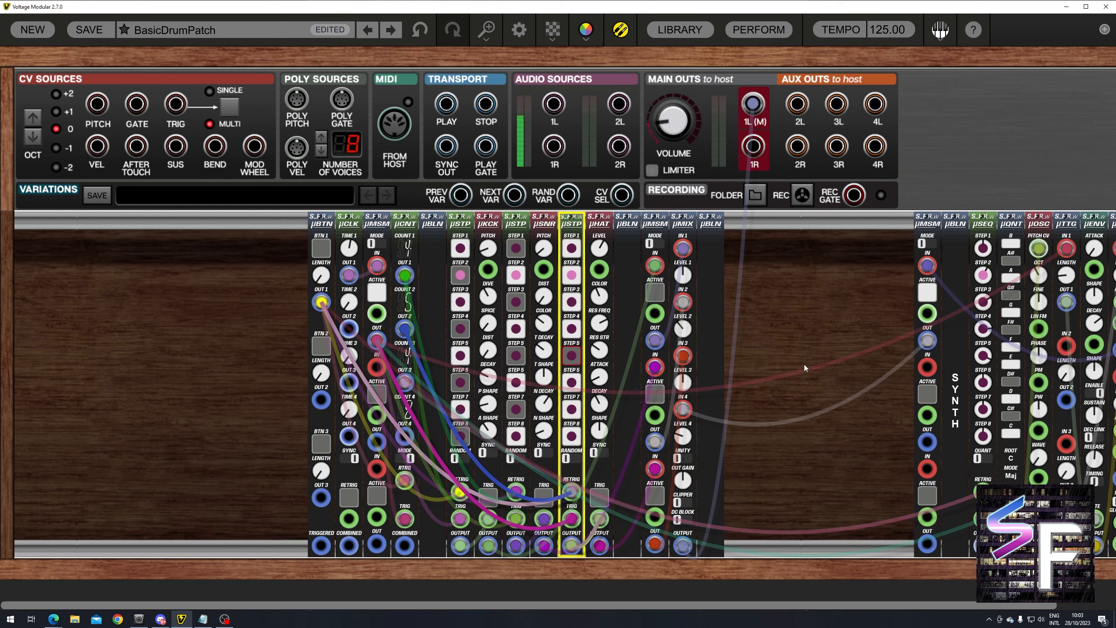
pyautogui.hotkey('alt', 'Tab')
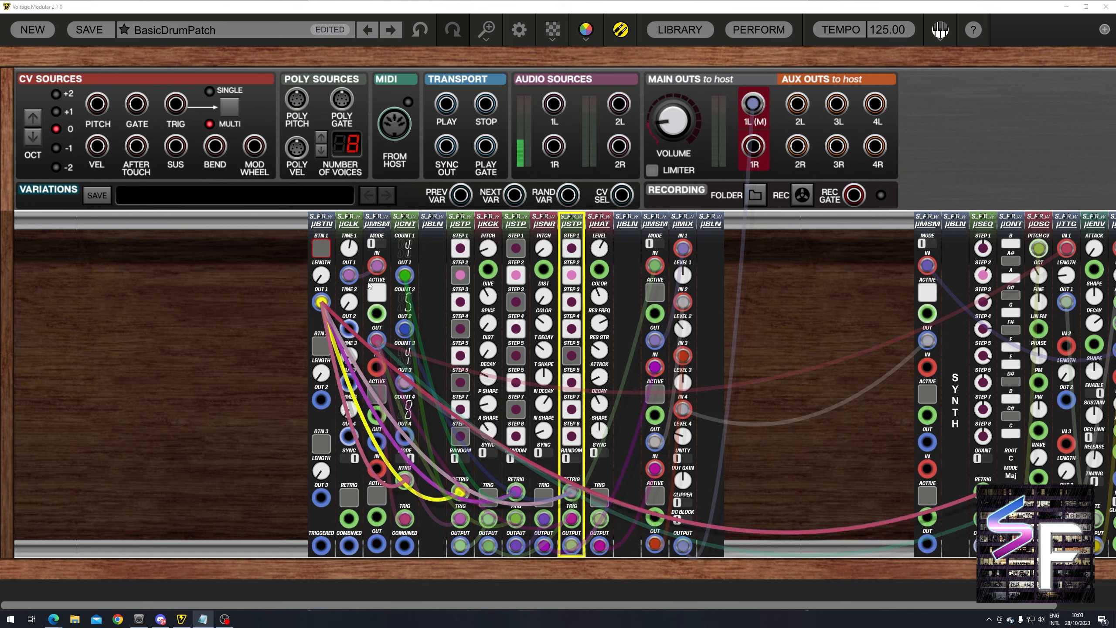
pyautogui.click(321, 250)
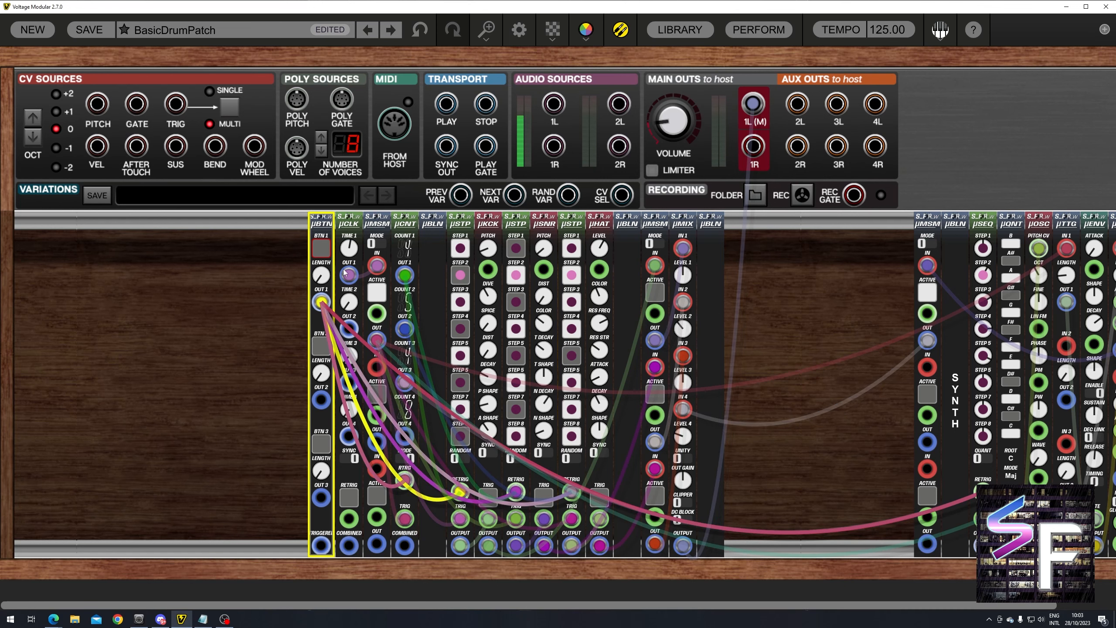
pyautogui.click(377, 294)
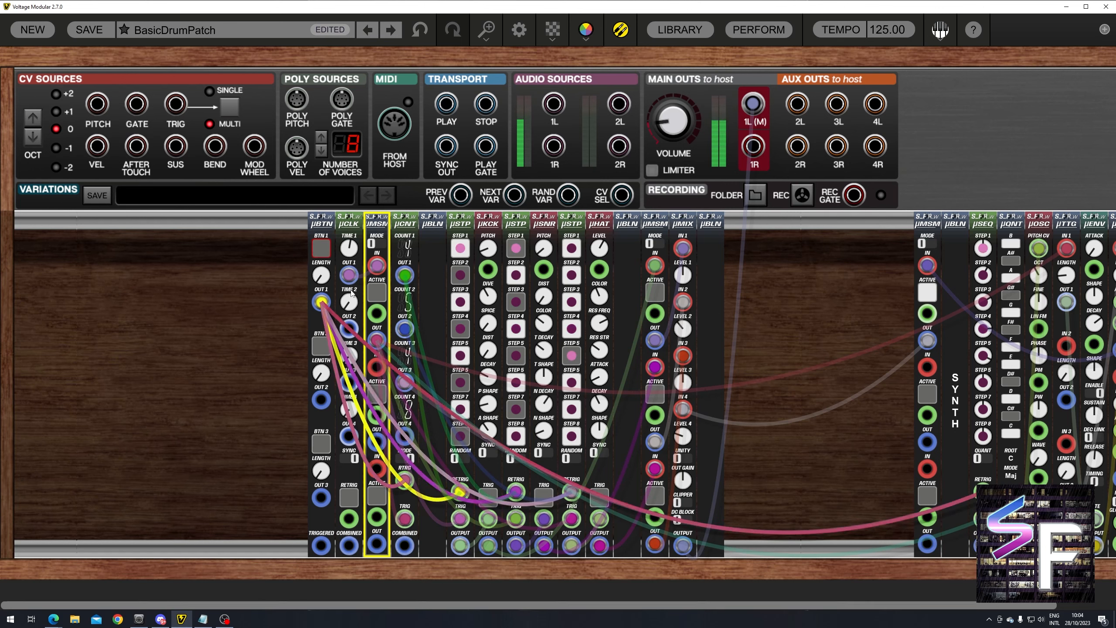
pyautogui.click(374, 294)
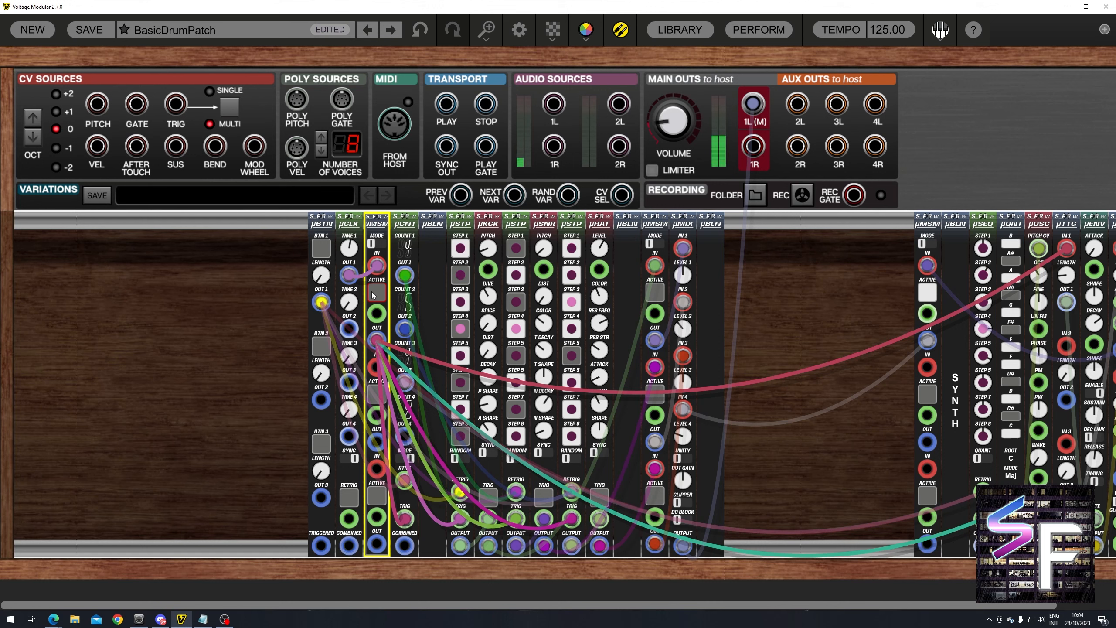
pyautogui.click(374, 293)
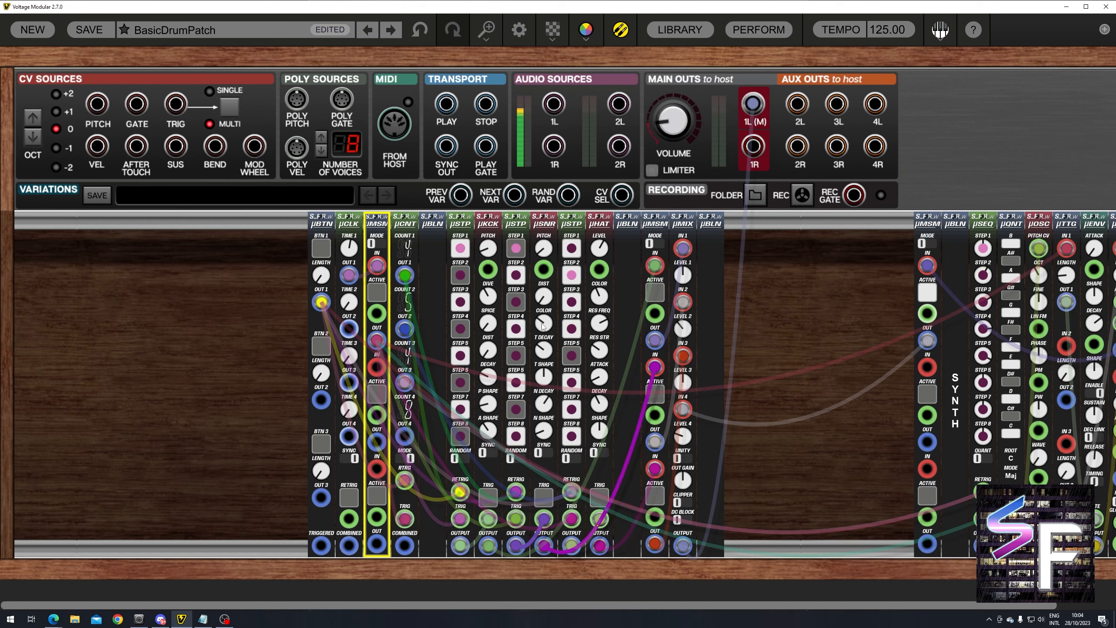
# Mute the snare channel and replay the kick and hi-hat pattern, stopping, resetting and restarting the clock.
pyautogui.moveTo(543, 325)
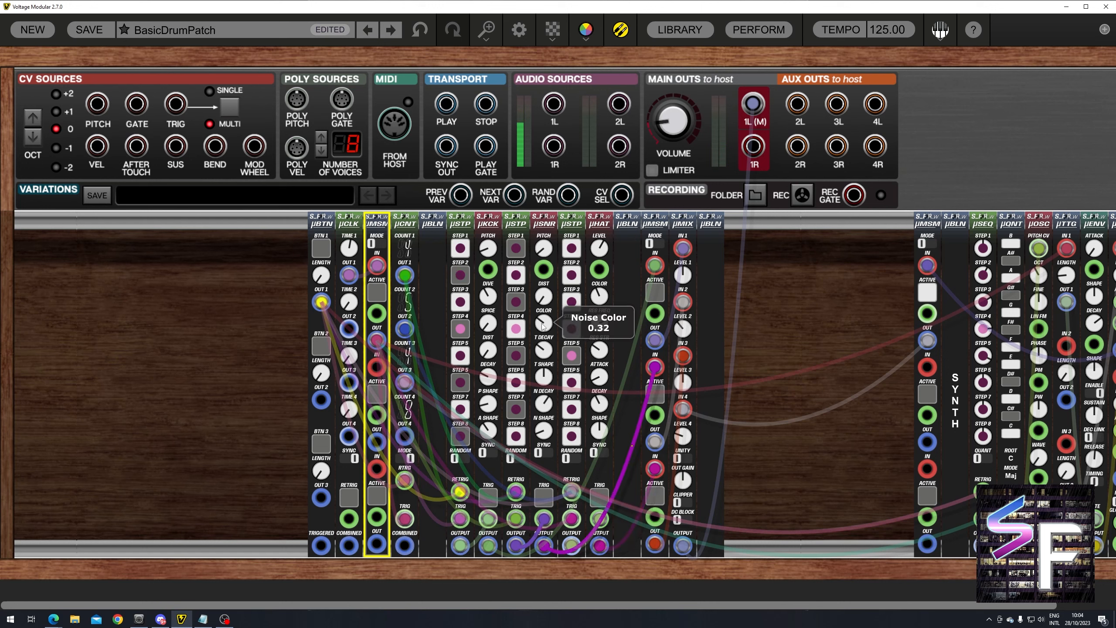
pyautogui.click(649, 397)
pyautogui.click(649, 397)
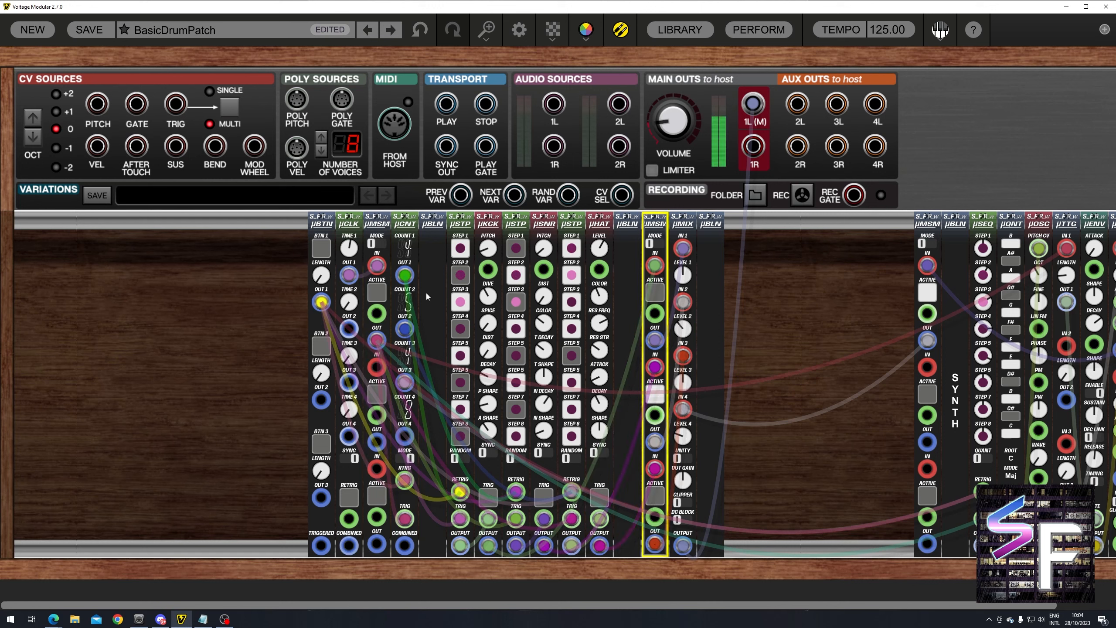
pyautogui.click(324, 250)
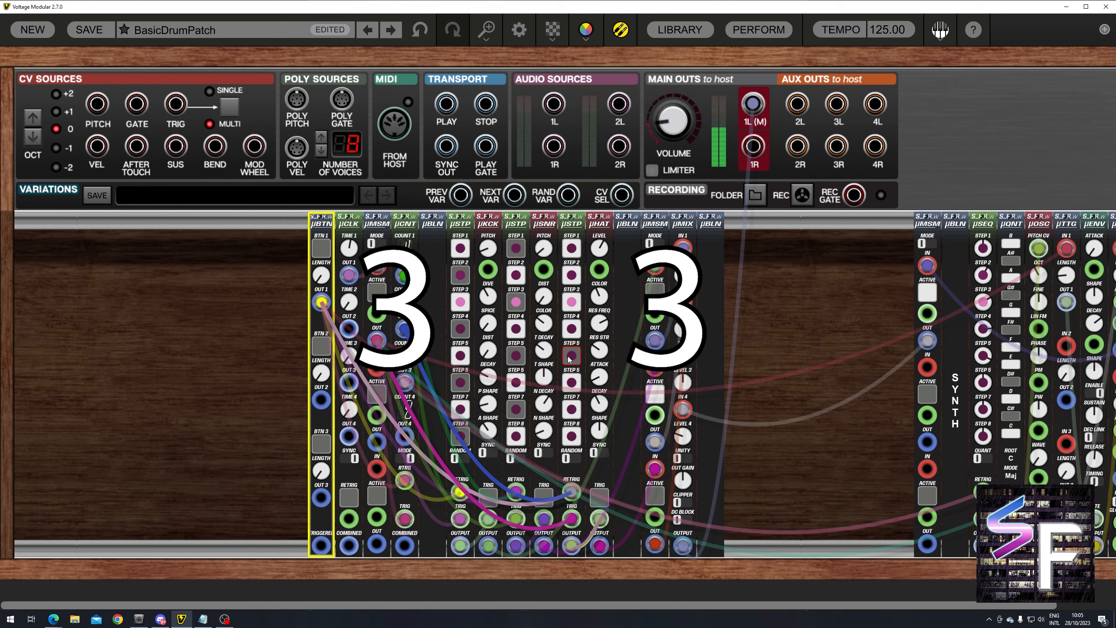
pyautogui.click(568, 357)
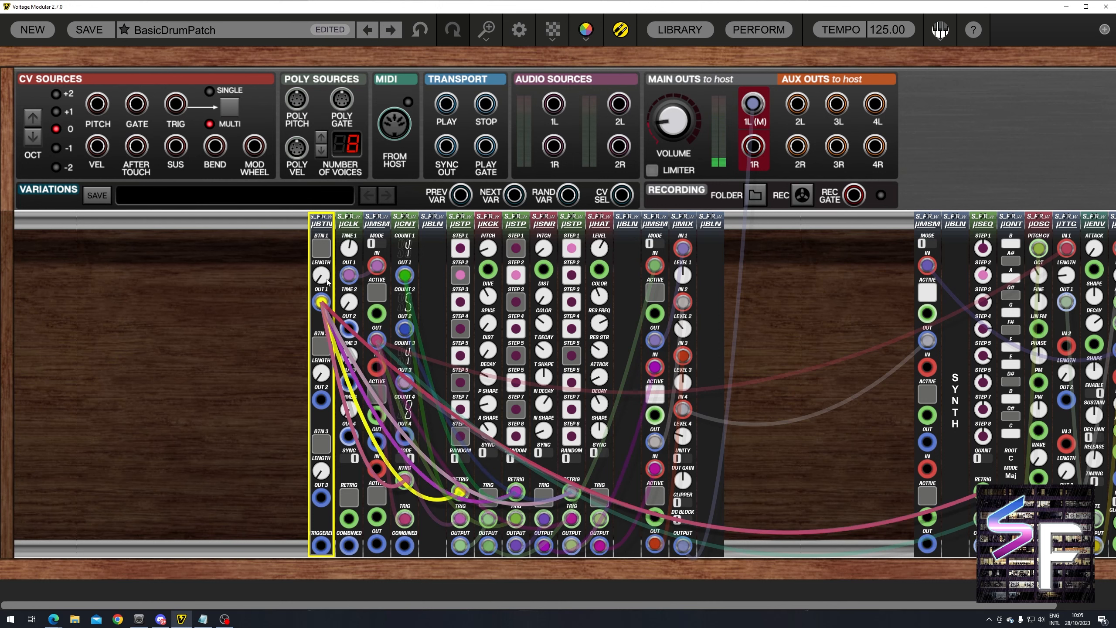
pyautogui.click(321, 253)
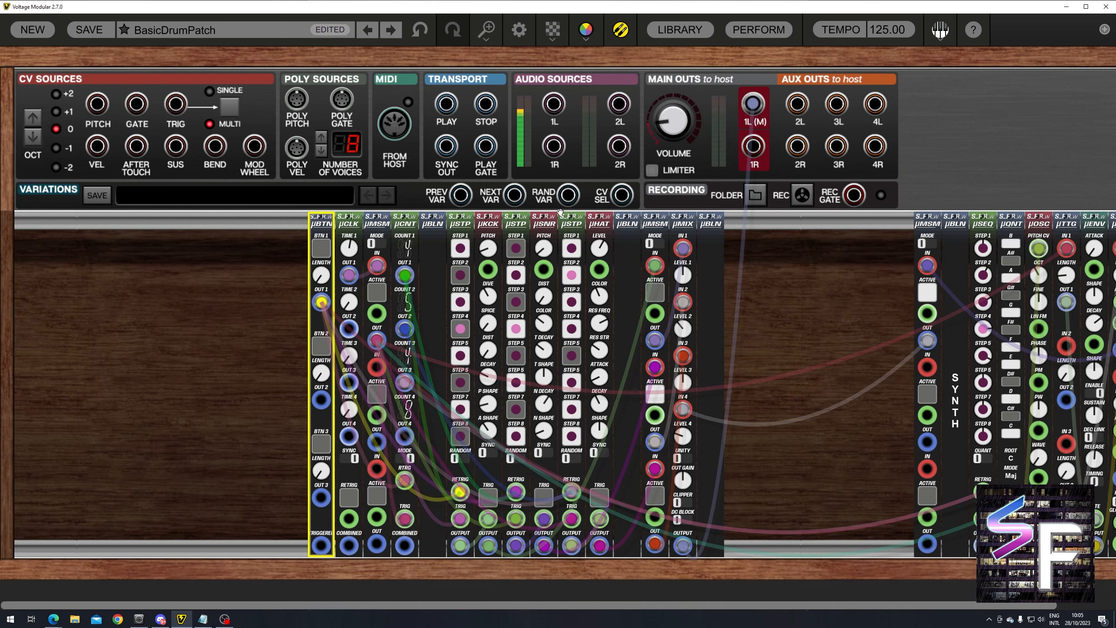
pyautogui.click(377, 292)
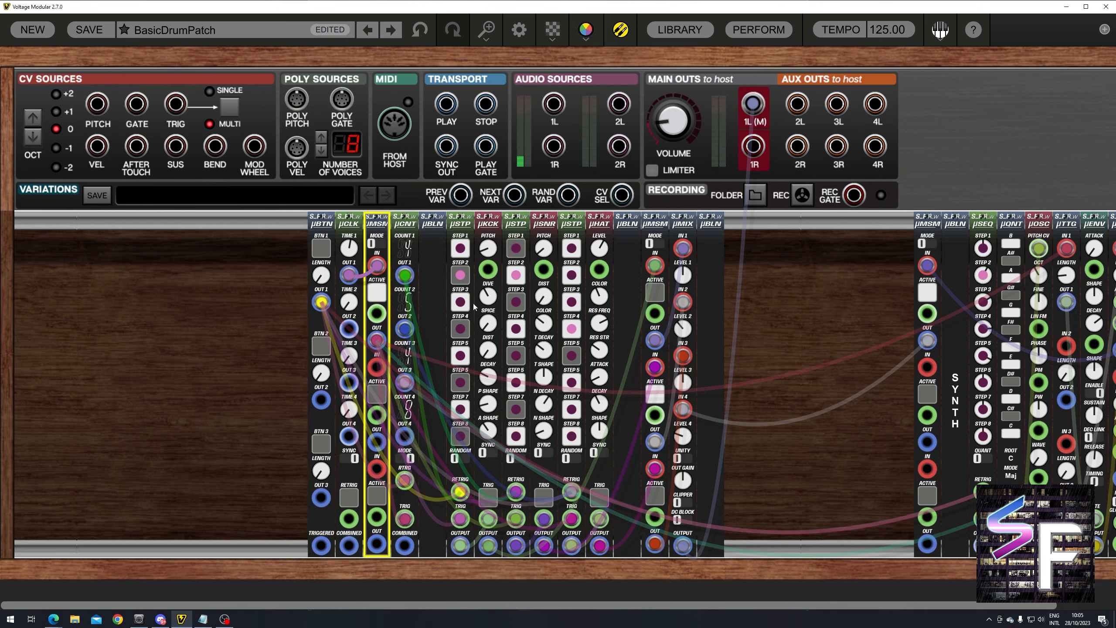
pyautogui.click(310, 246)
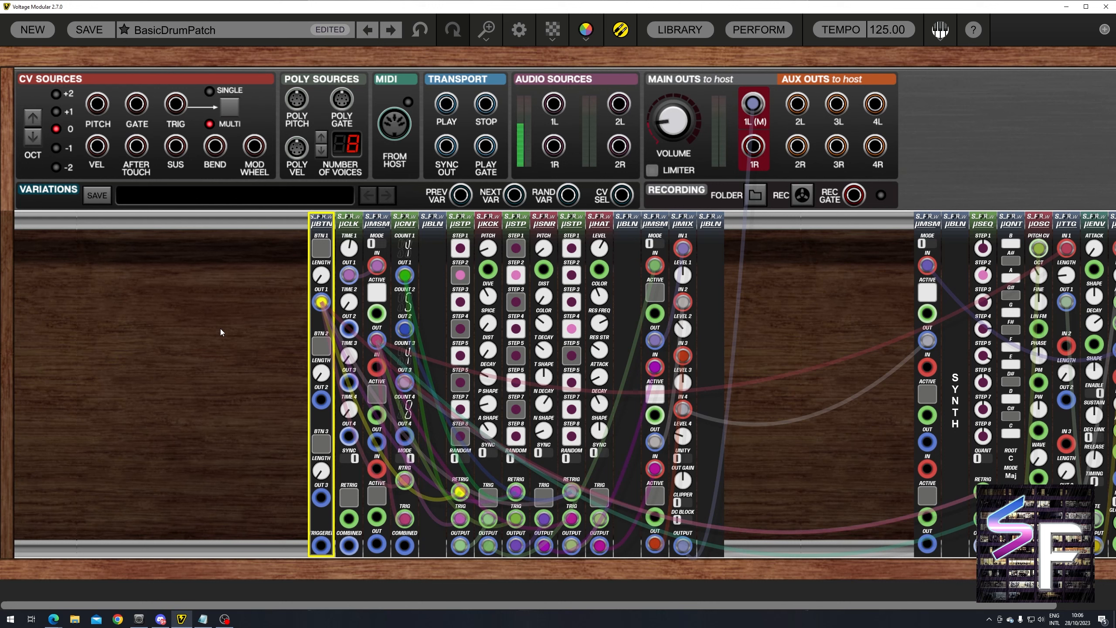
pyautogui.click(378, 294)
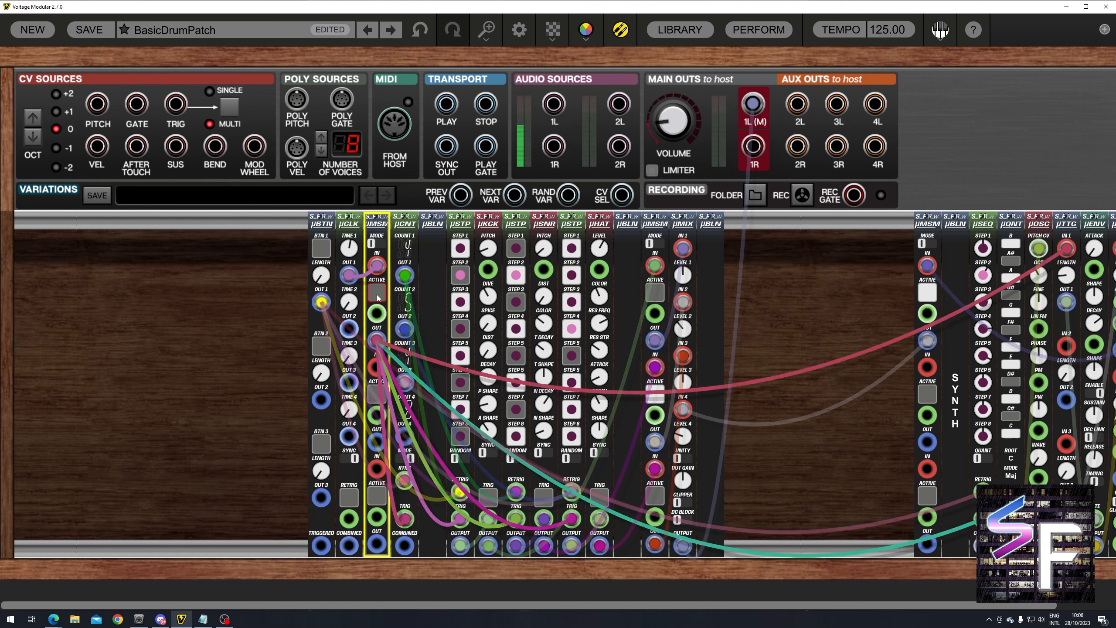
# Stop the clock, reset the sequencers and set the Counter's Count 2 to 4.
pyautogui.click(460, 302)
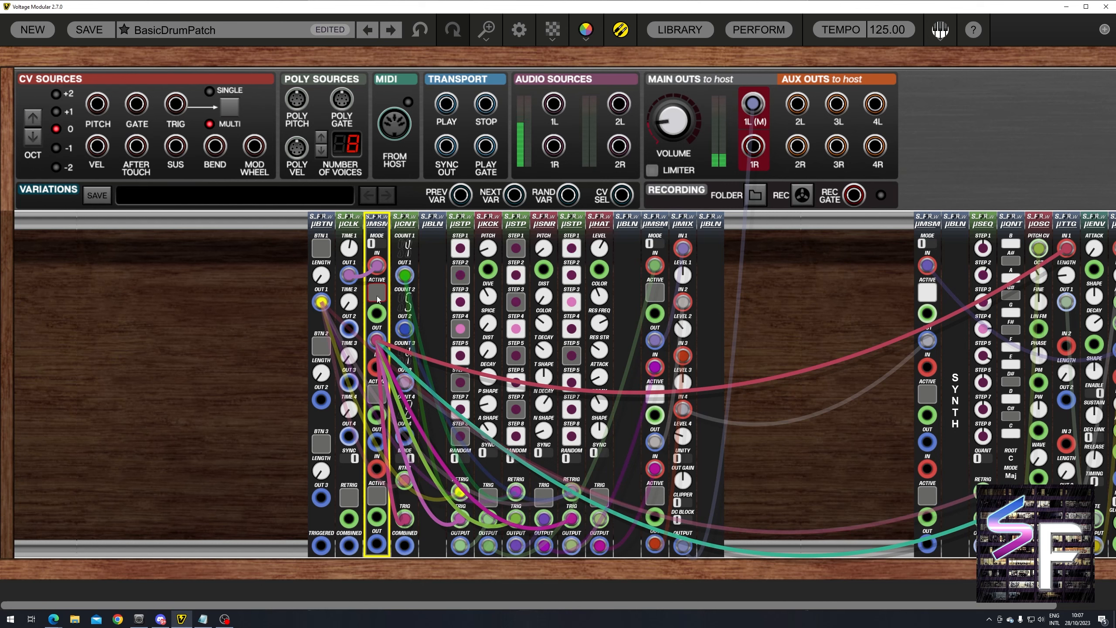
pyautogui.click(321, 249)
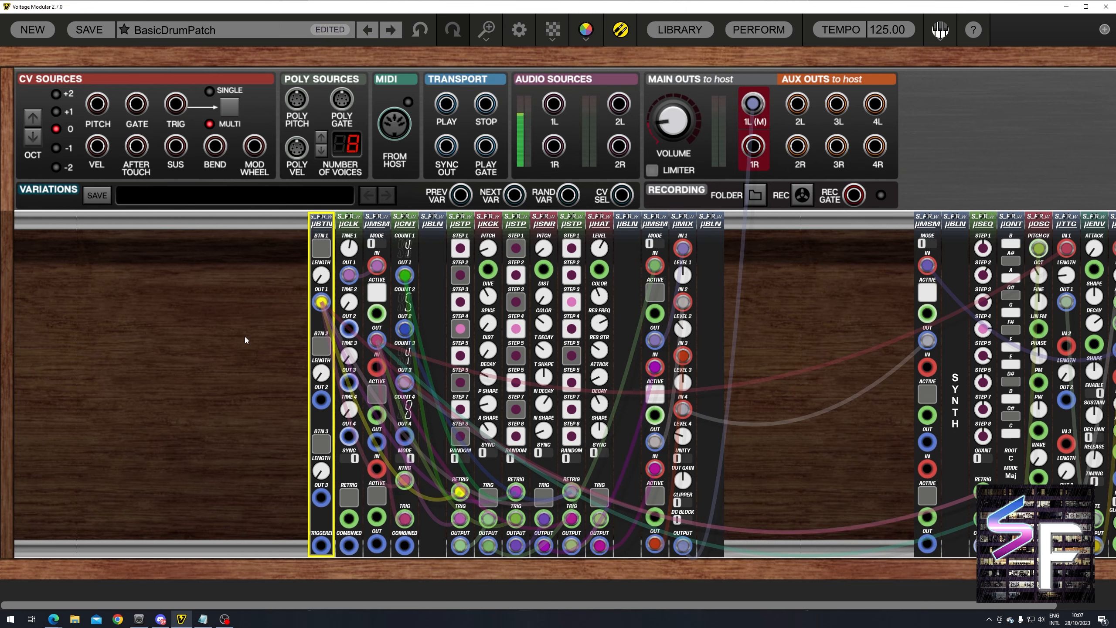
pyautogui.hscroll(2, 429, 266)
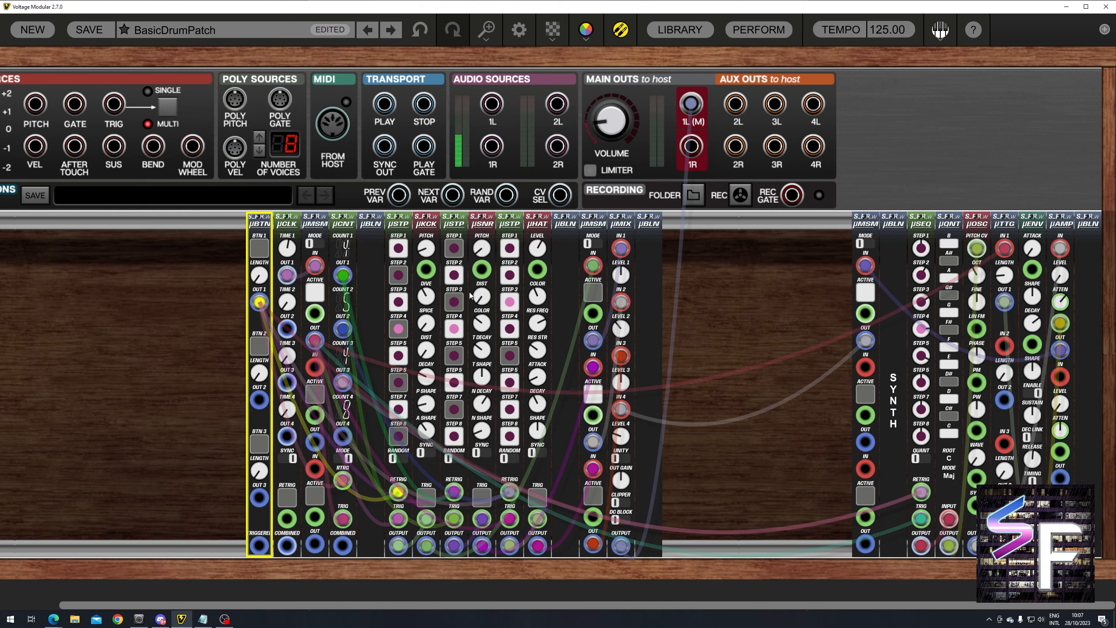
pyautogui.click(347, 308)
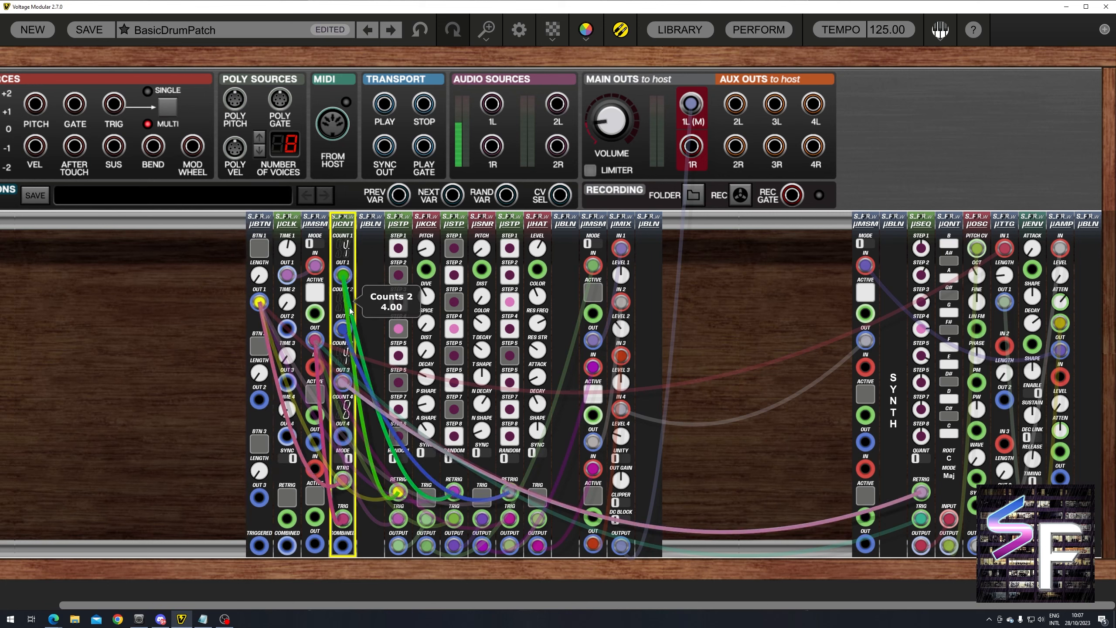
# Move the whole group of synth modules next to the drum mixer, leaving one blank module between them.
pyautogui.moveTo(771, 250); pyautogui.dragTo(1099, 303)
pyautogui.moveTo(1081, 224); pyautogui.dragTo(892, 232)
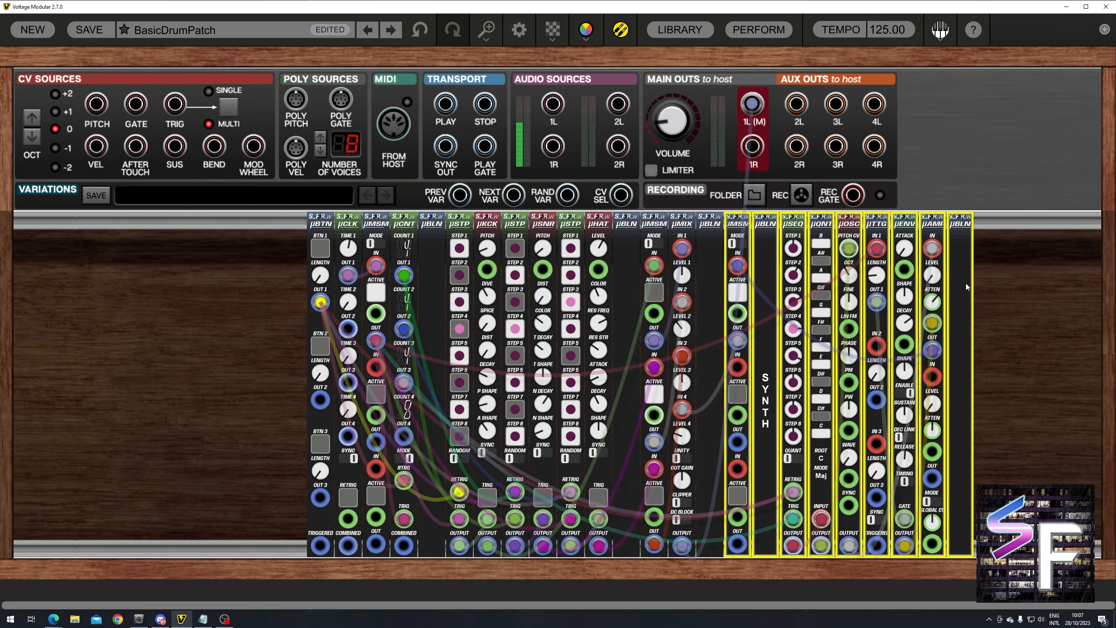
pyautogui.click(1005, 307)
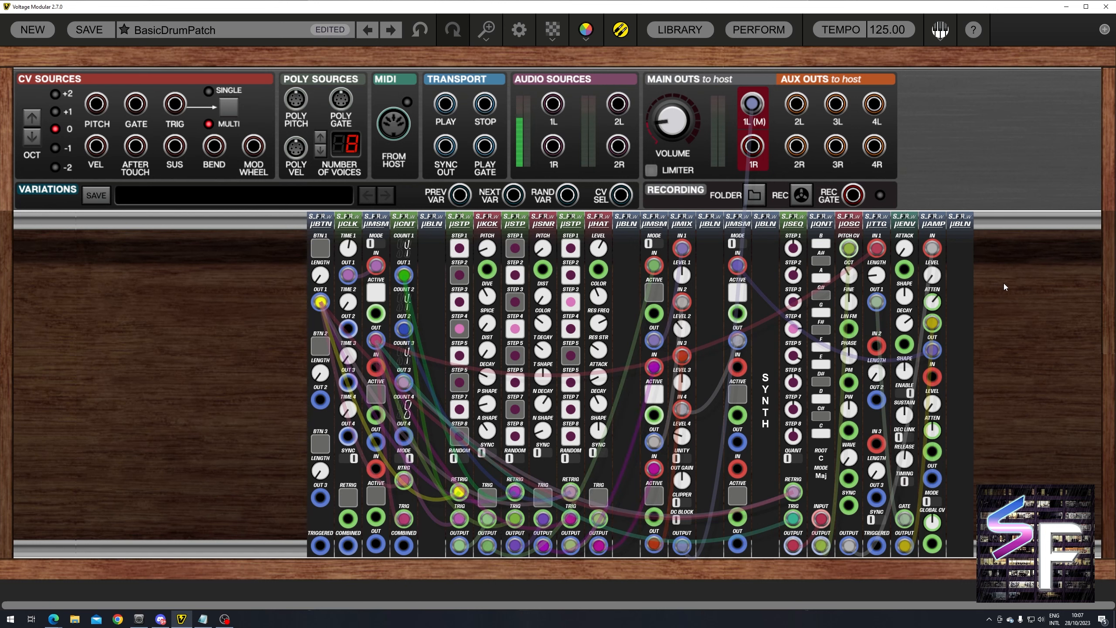
# Unmute the synth channel and run the pattern from a reset, finishing with the clock stopped and the sequencers reset.
pyautogui.click(322, 256)
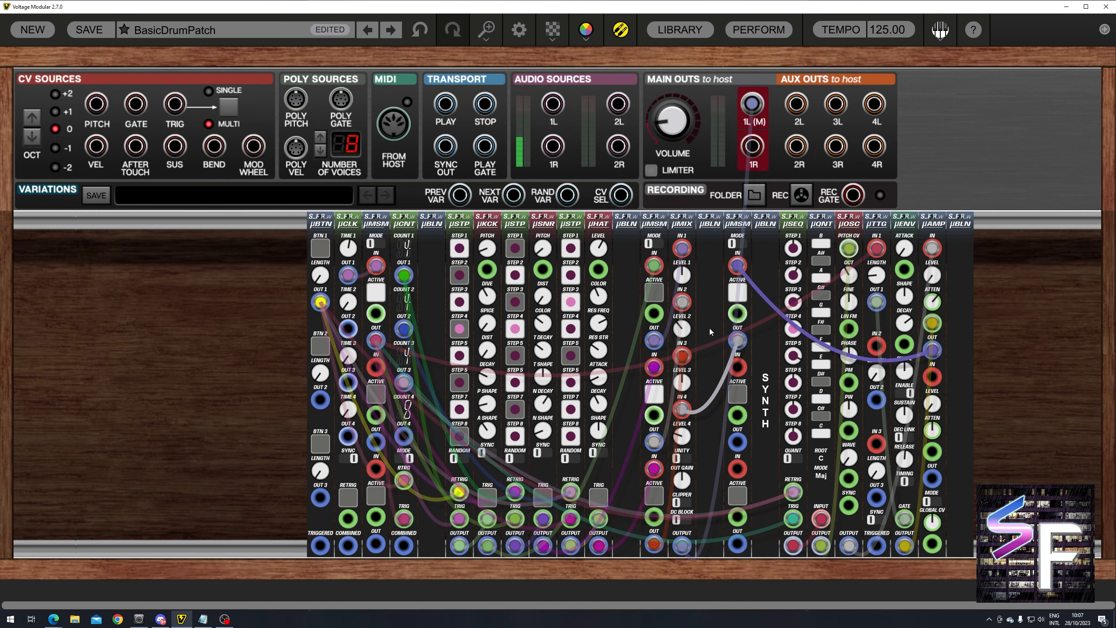
pyautogui.click(734, 300)
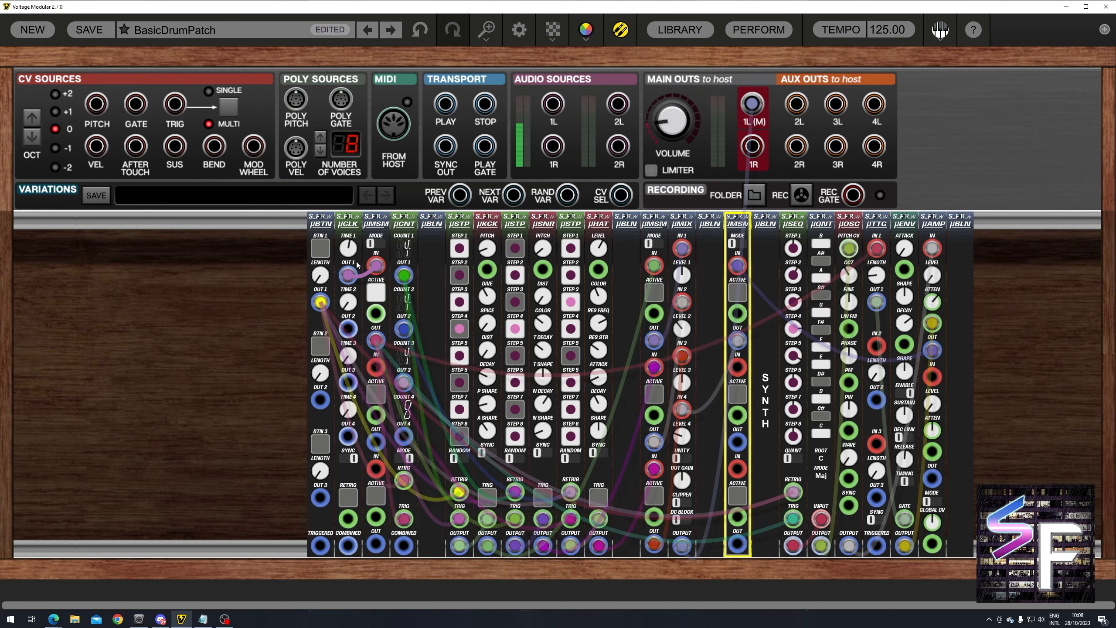
pyautogui.click(320, 273)
pyautogui.click(371, 307)
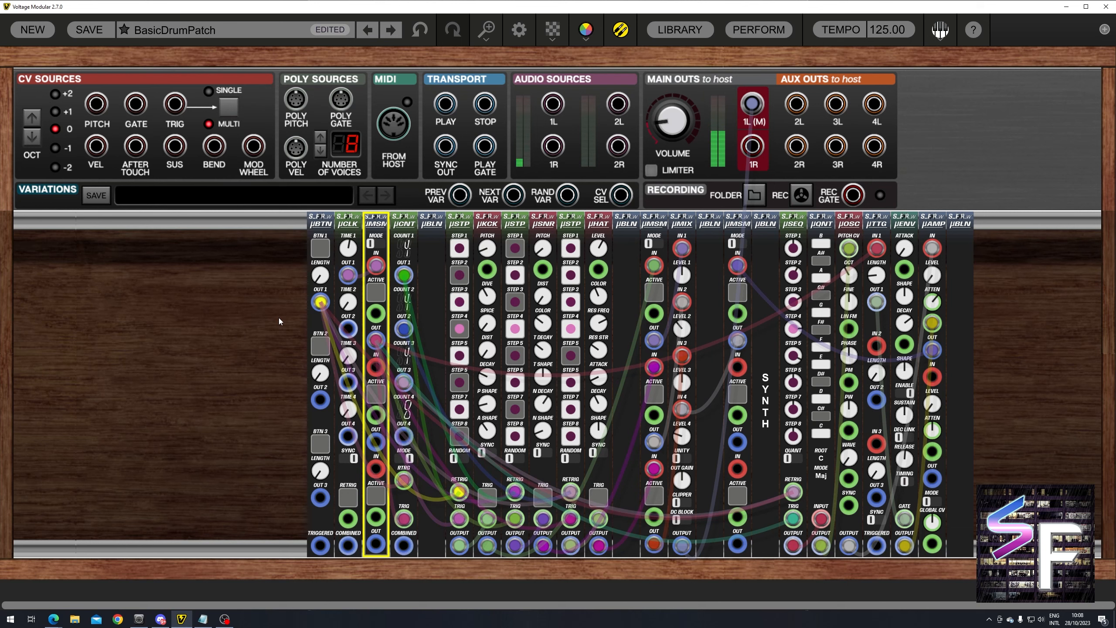
pyautogui.click(314, 250)
pyautogui.click(375, 299)
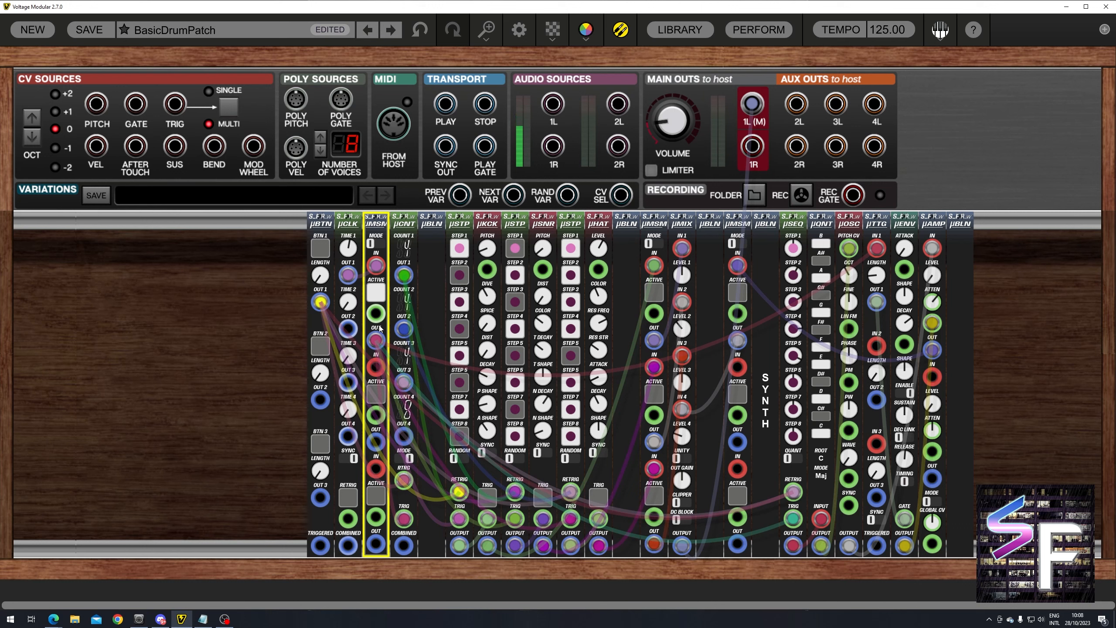
# Set the Counter's Count 3 to 5, run the pattern from a reset and stop the clock.
pyautogui.click(408, 354)
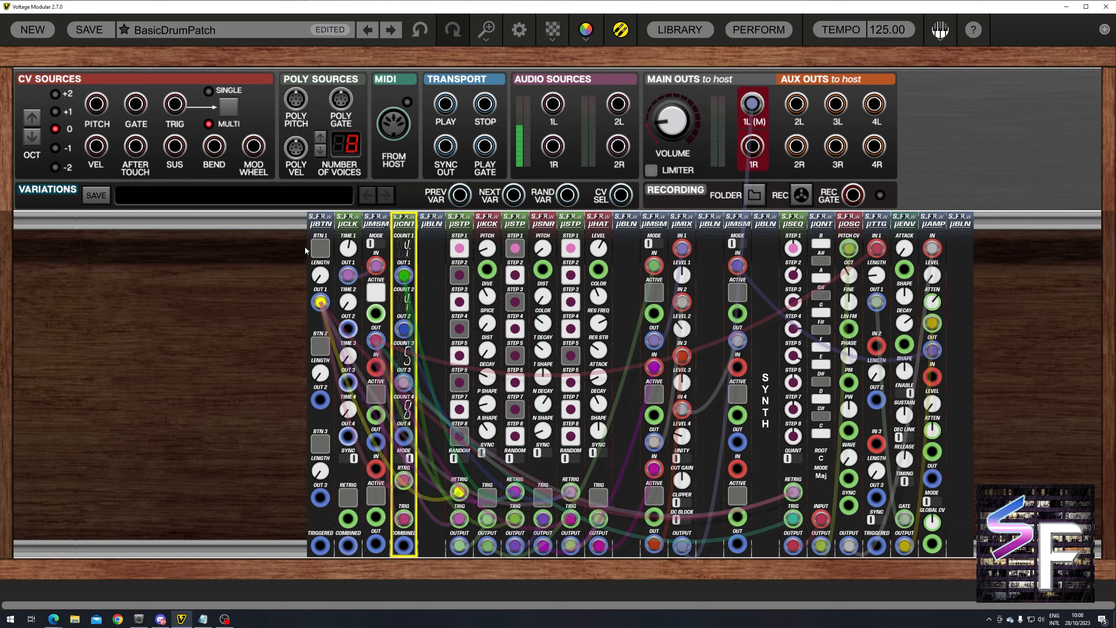
pyautogui.click(320, 249)
pyautogui.click(376, 293)
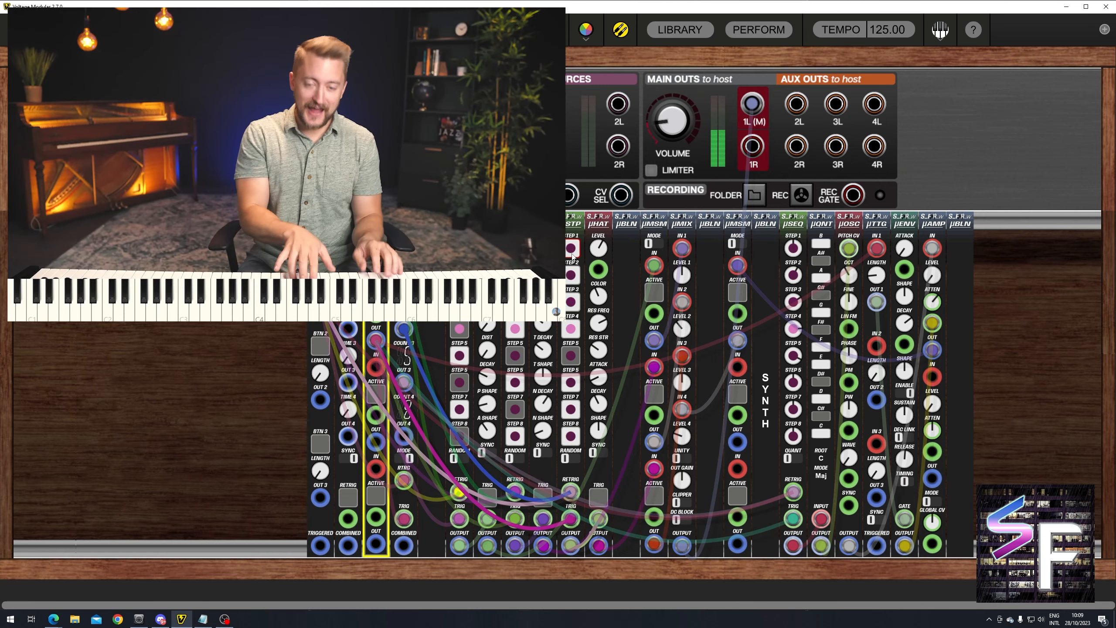
pyautogui.moveTo(1041, 228); pyautogui.dragTo(656, 315)
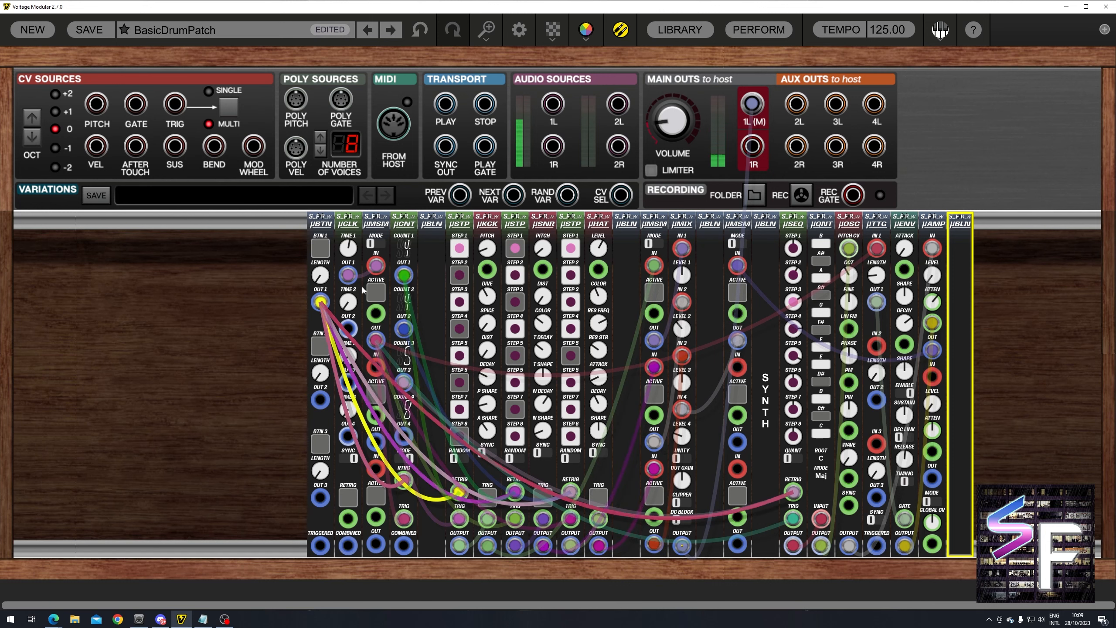
pyautogui.click(374, 292)
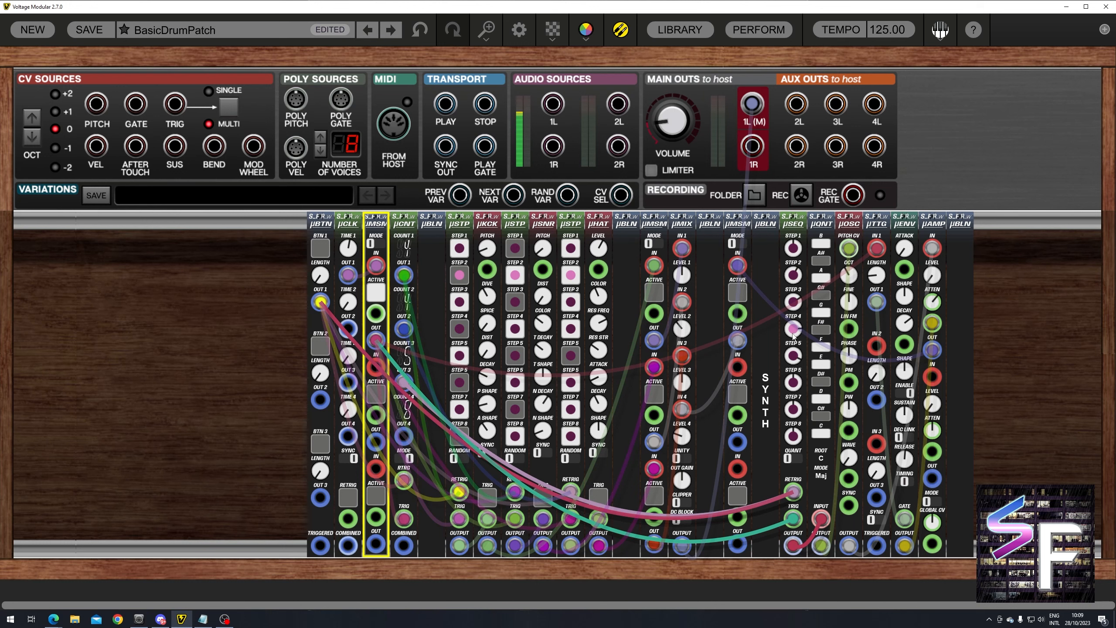
# Set Step 6 of the synth's sequencer to 5 and the Counter's Count 3 to 6.
pyautogui.moveTo(793, 336)
pyautogui.click(793, 382)
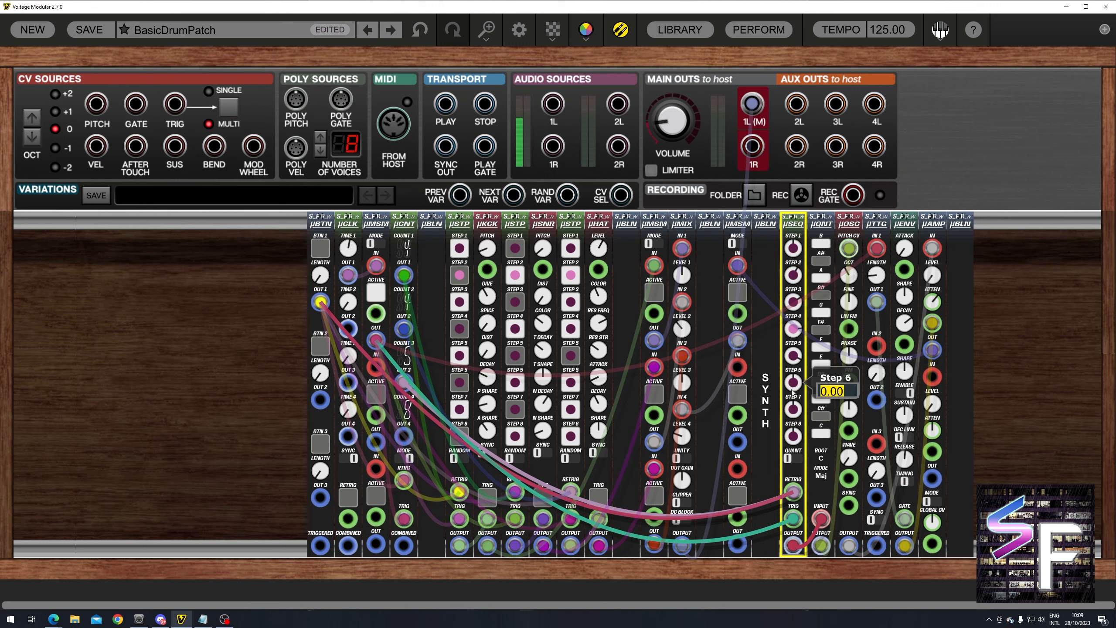
pyautogui.write('5')
pyautogui.press('Return')
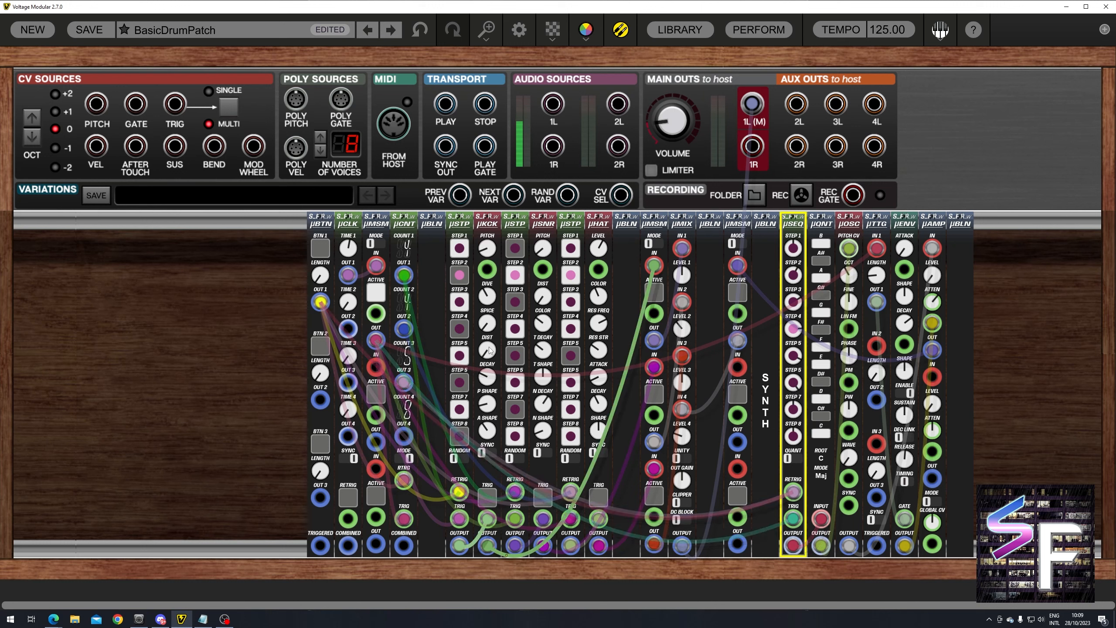
pyautogui.click(413, 361)
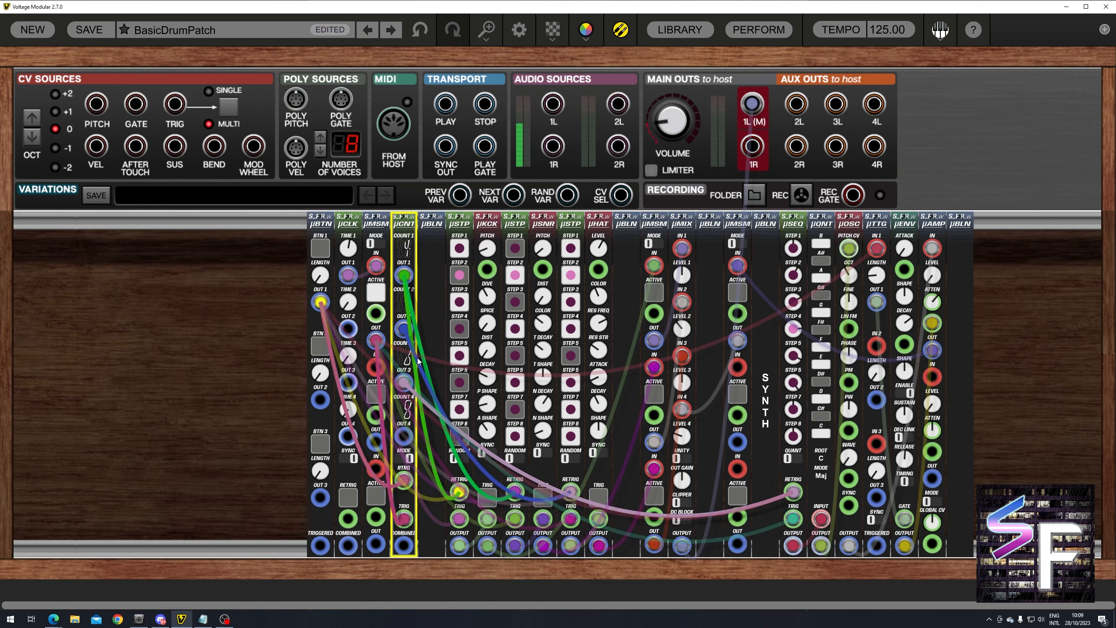
# Run the clock to play the drums against the six-step synth line, then reset the sequencers and stop the clock.
pyautogui.click(375, 293)
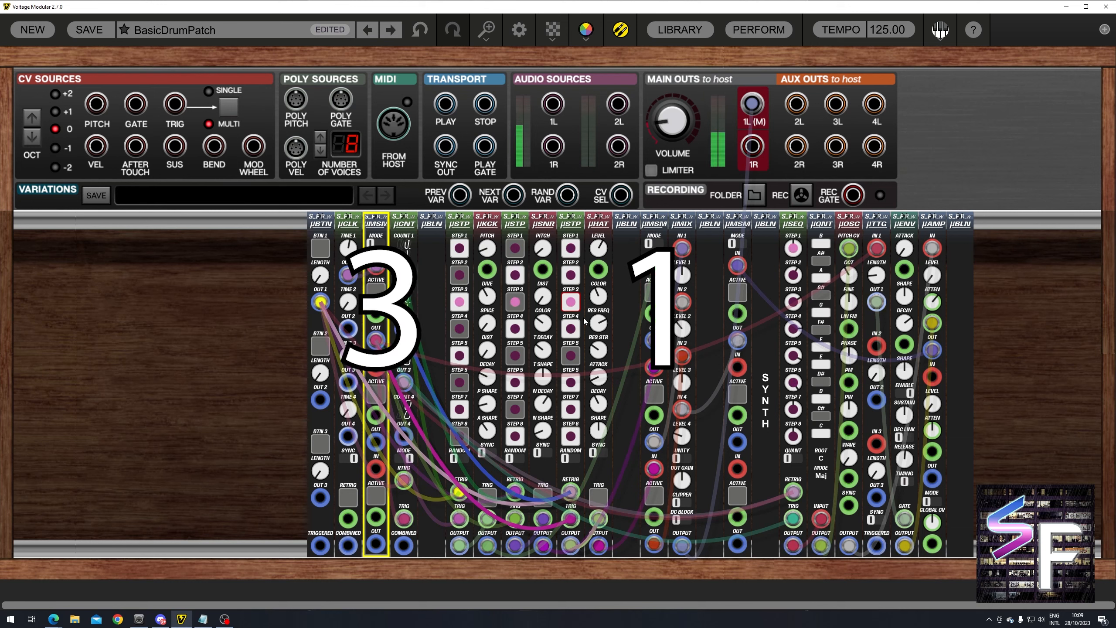
pyautogui.click(320, 254)
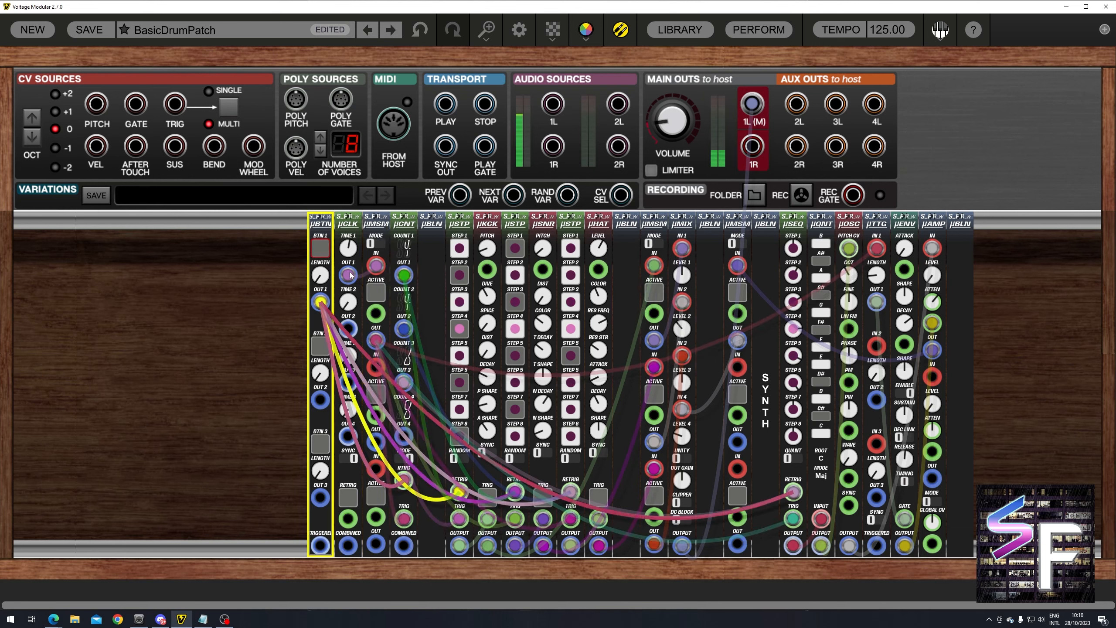
pyautogui.click(376, 293)
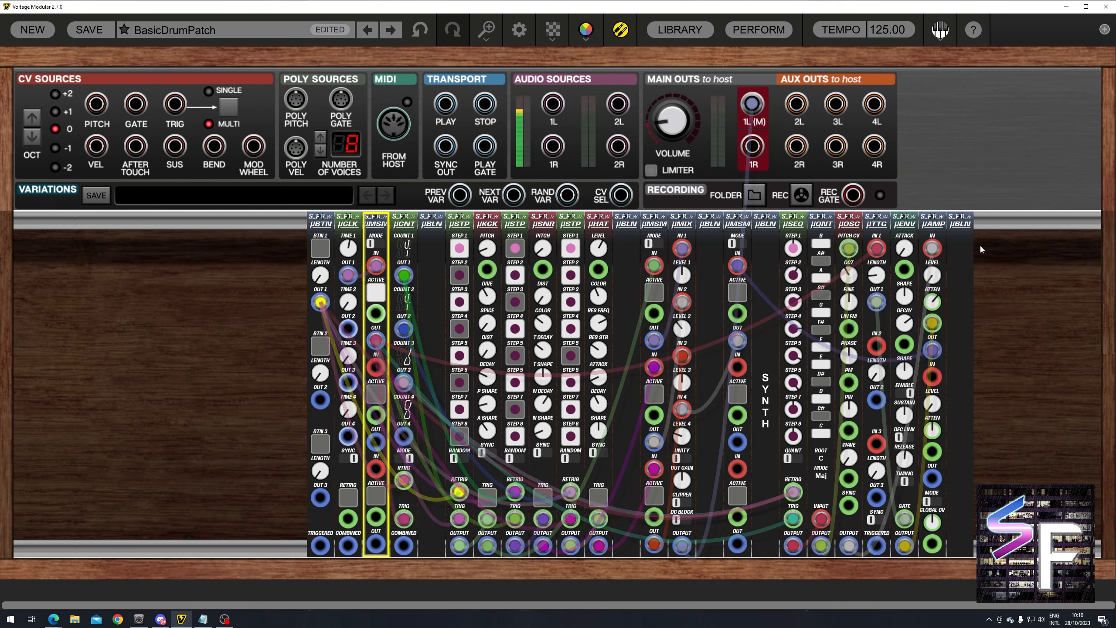
pyautogui.click(999, 250)
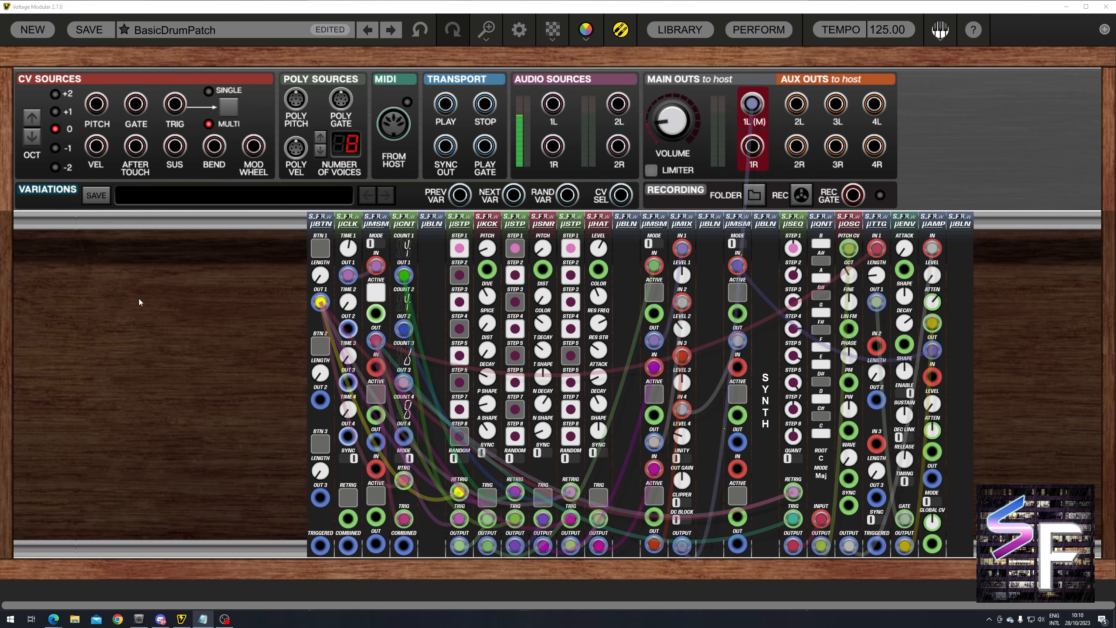
pyautogui.click(164, 287)
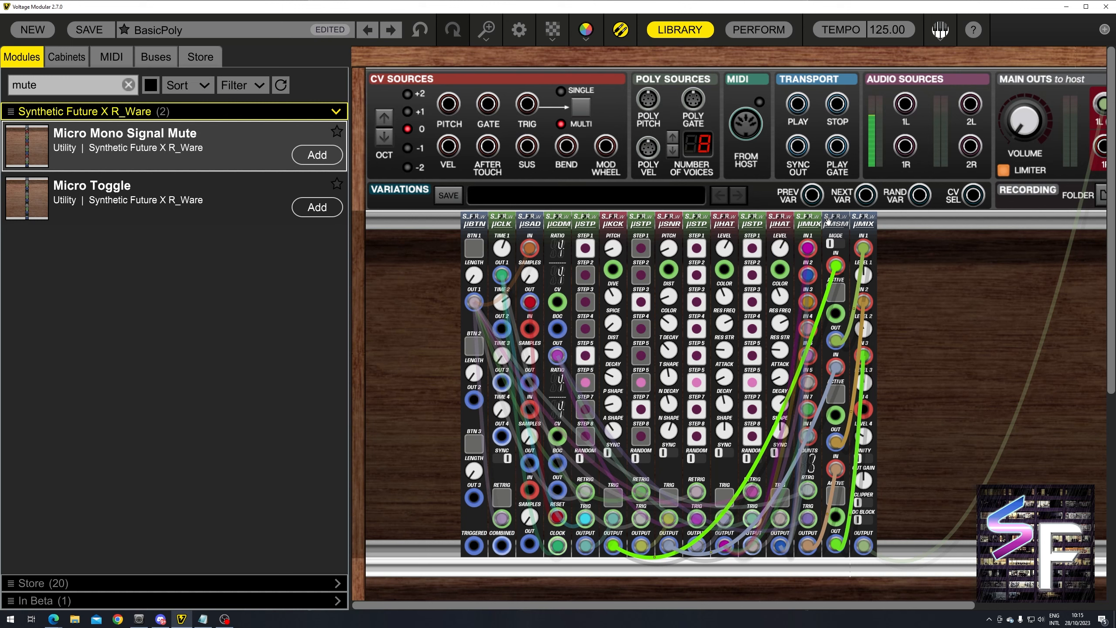
# Examine the BasicPoly patch, tracing its cables from the reset button, clock and clock divider ratios to the mutes, mixer and main output.
pyautogui.click(840, 298)
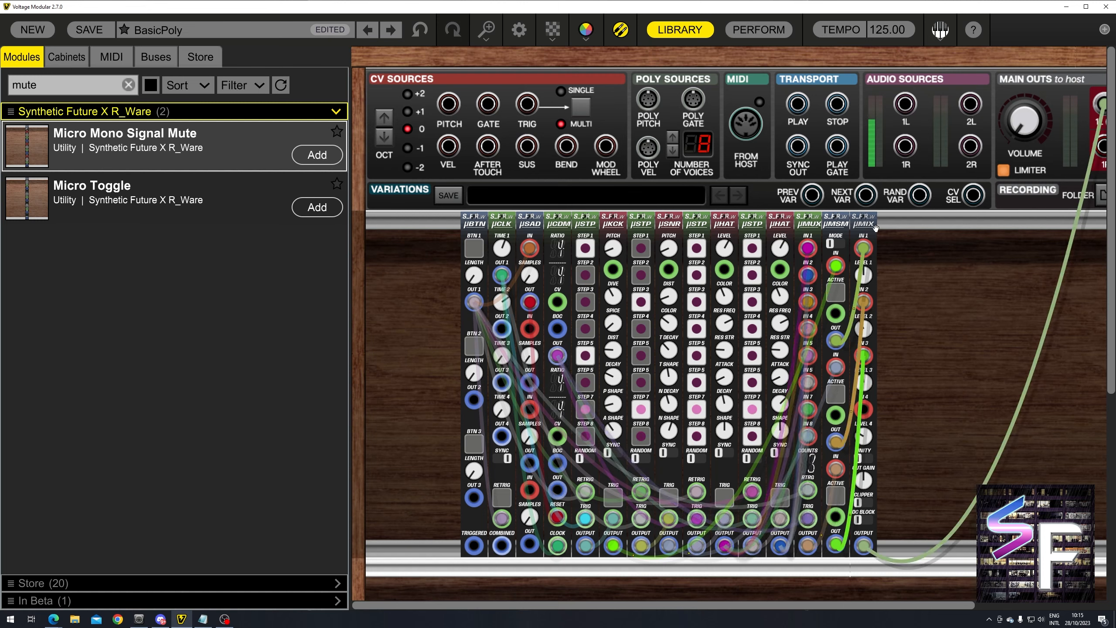
pyautogui.moveTo(876, 228); pyautogui.dragTo(875, 229)
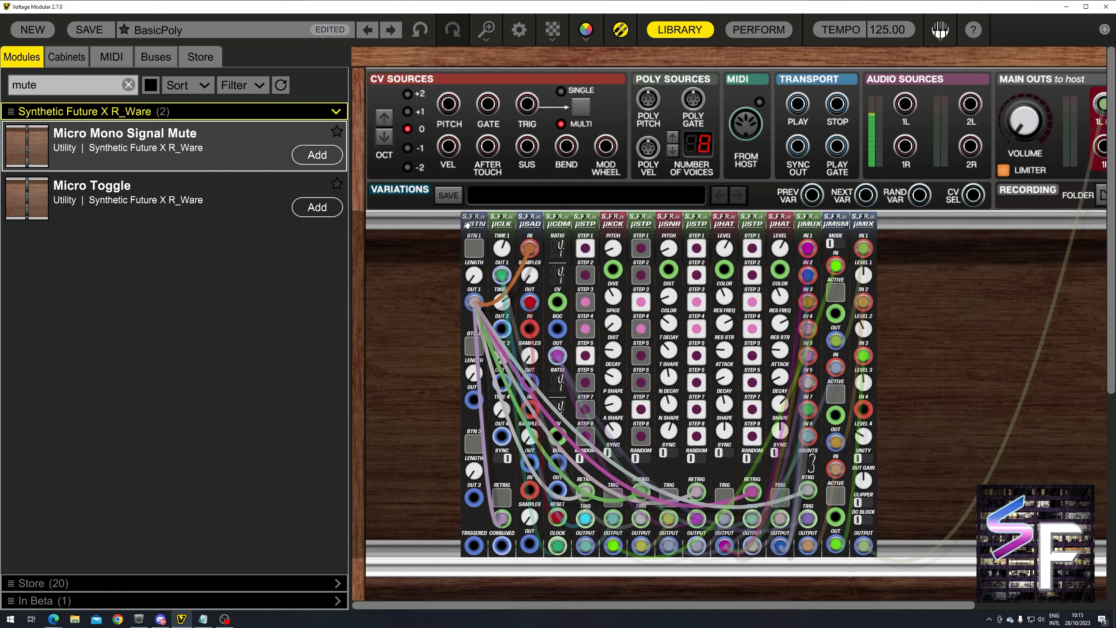
pyautogui.click(473, 246)
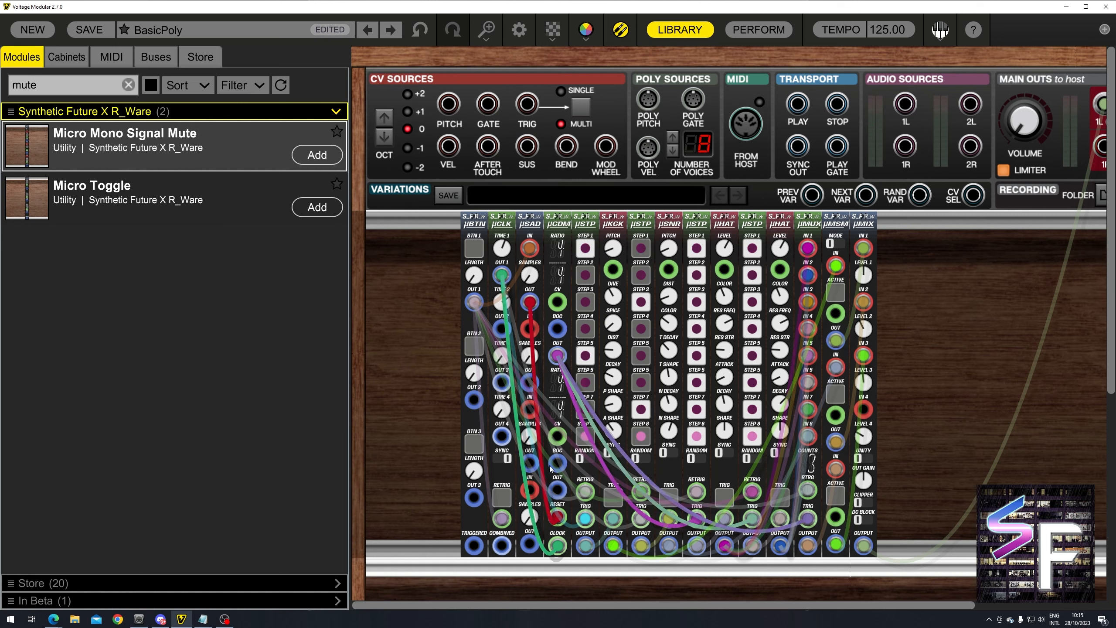
pyautogui.moveTo(557, 251)
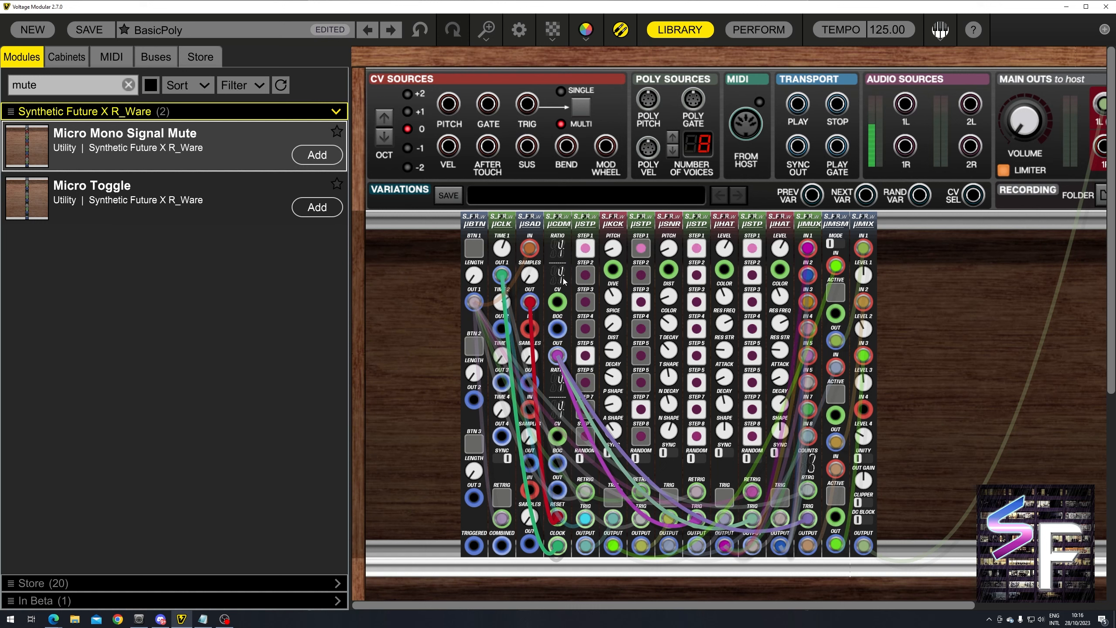
pyautogui.moveTo(564, 282)
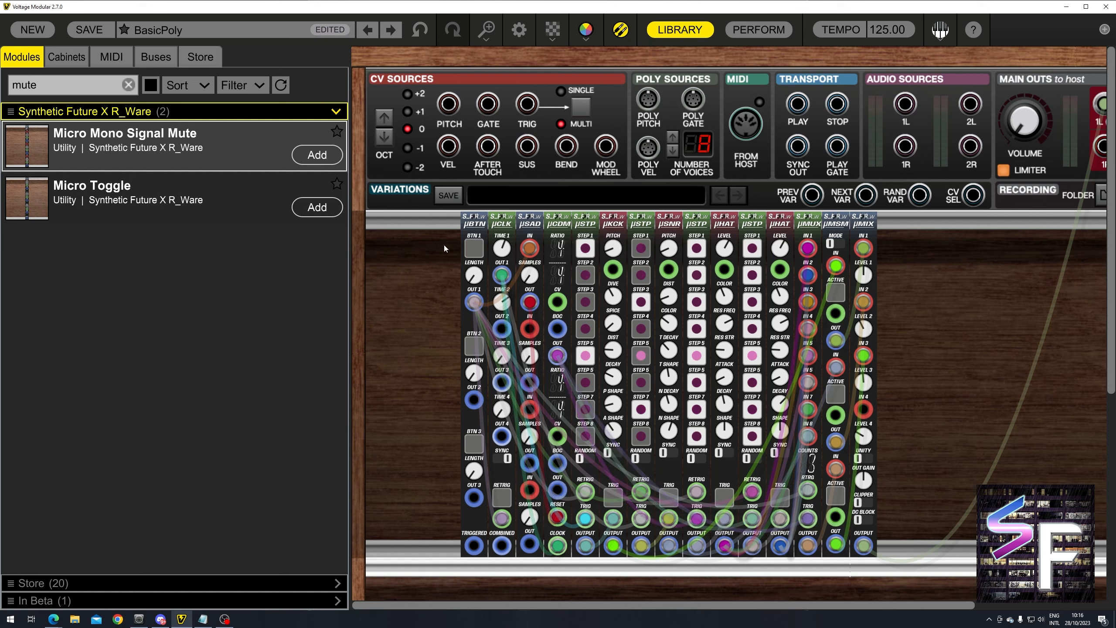
pyautogui.moveTo(1036, 134); pyautogui.dragTo(1039, 91)
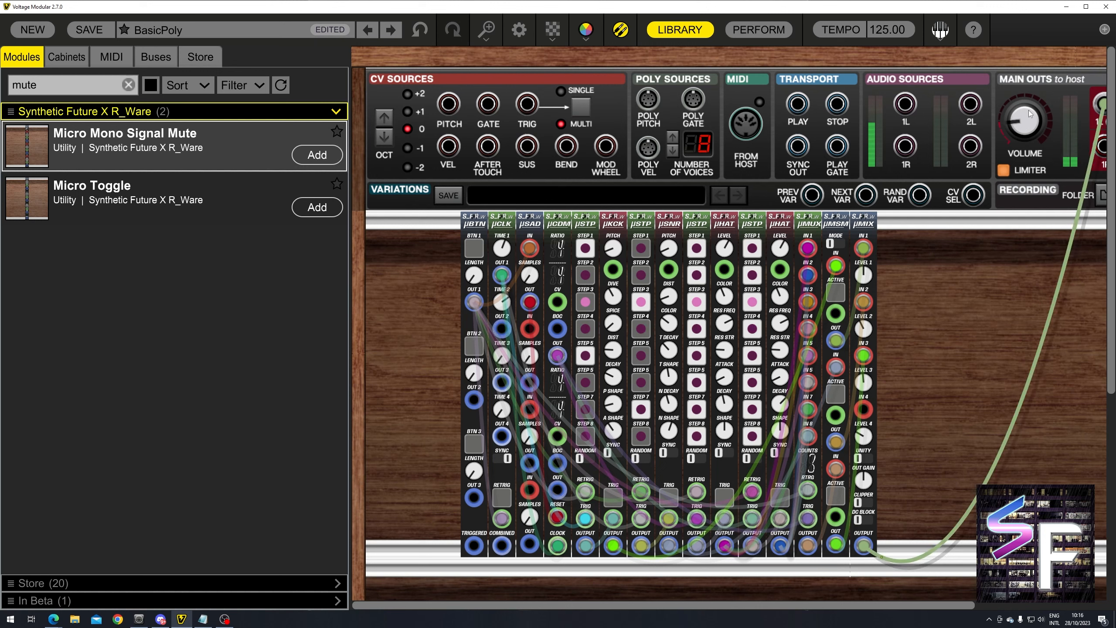
pyautogui.moveTo(1030, 116)
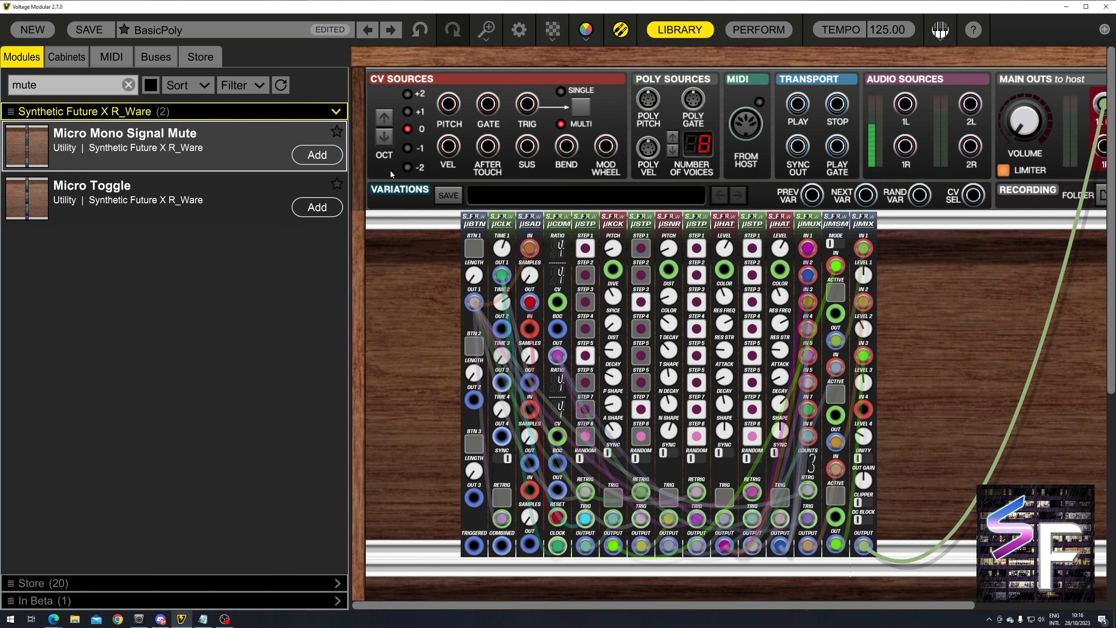
pyautogui.click(558, 226)
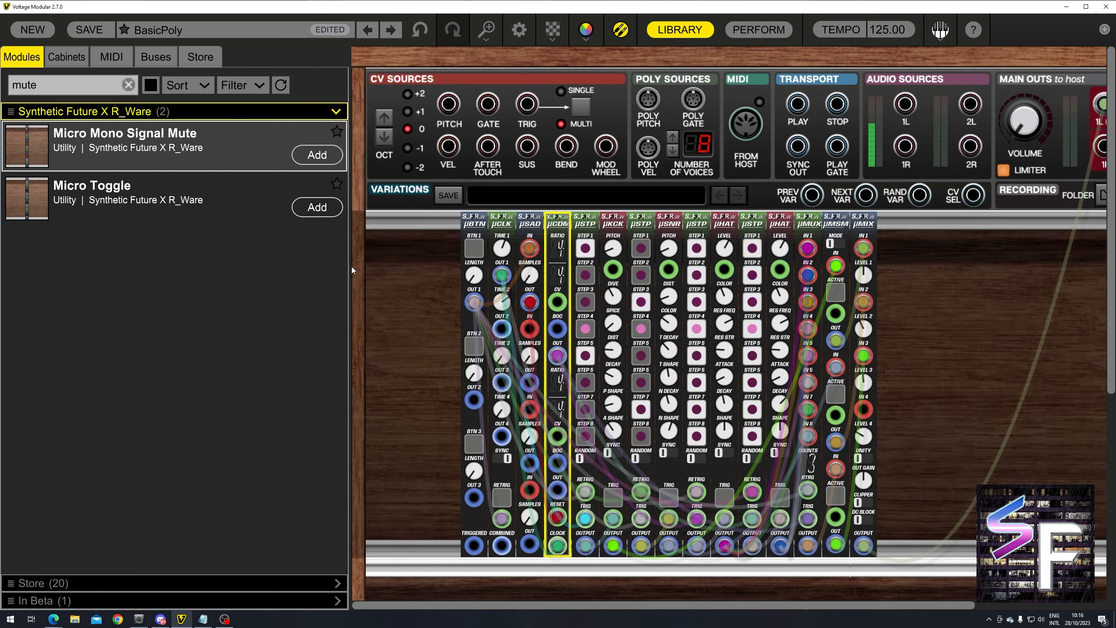
pyautogui.click(407, 301)
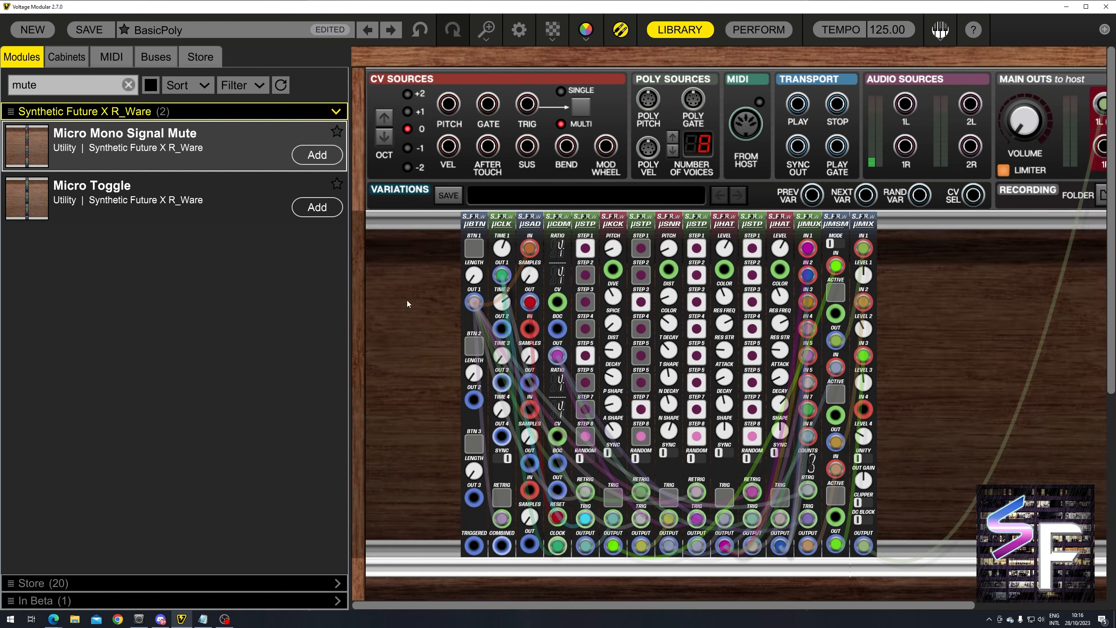
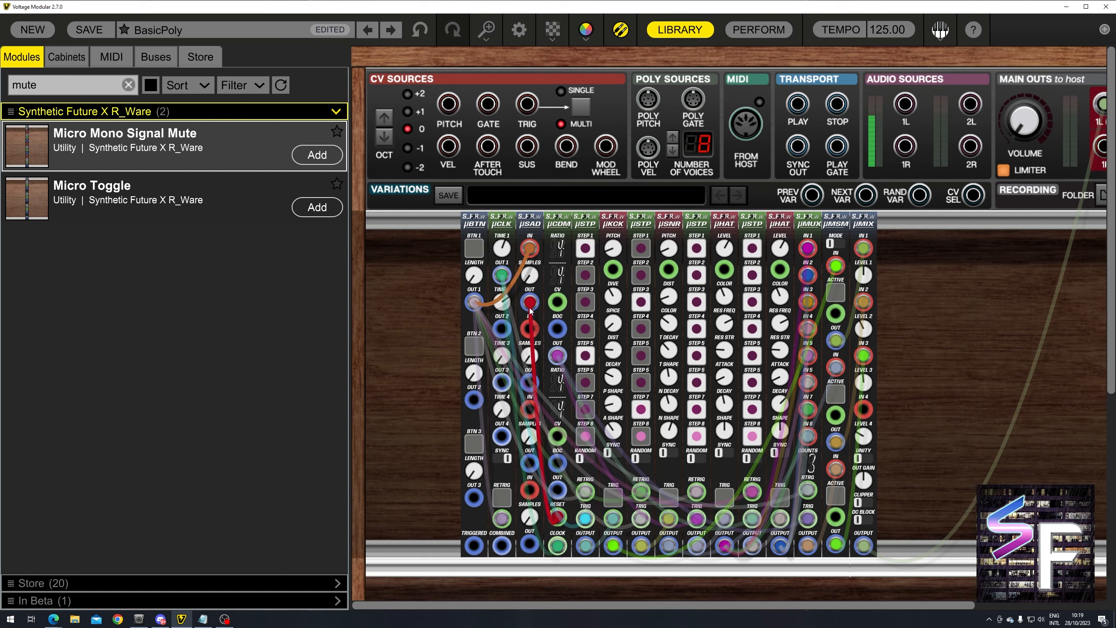
pyautogui.click(529, 247)
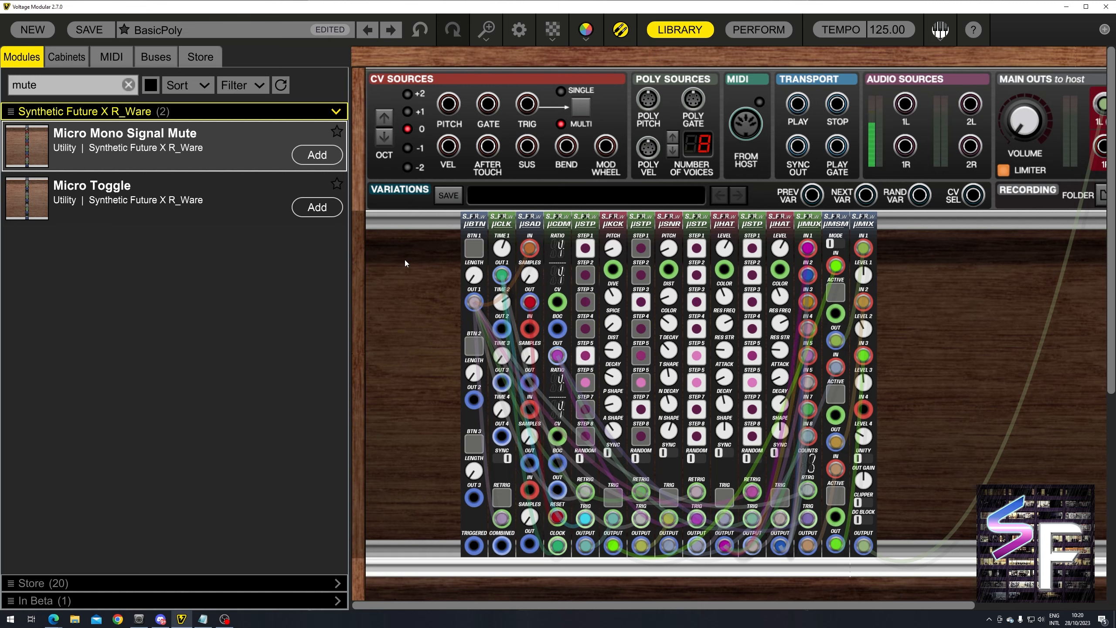
pyautogui.click(970, 351)
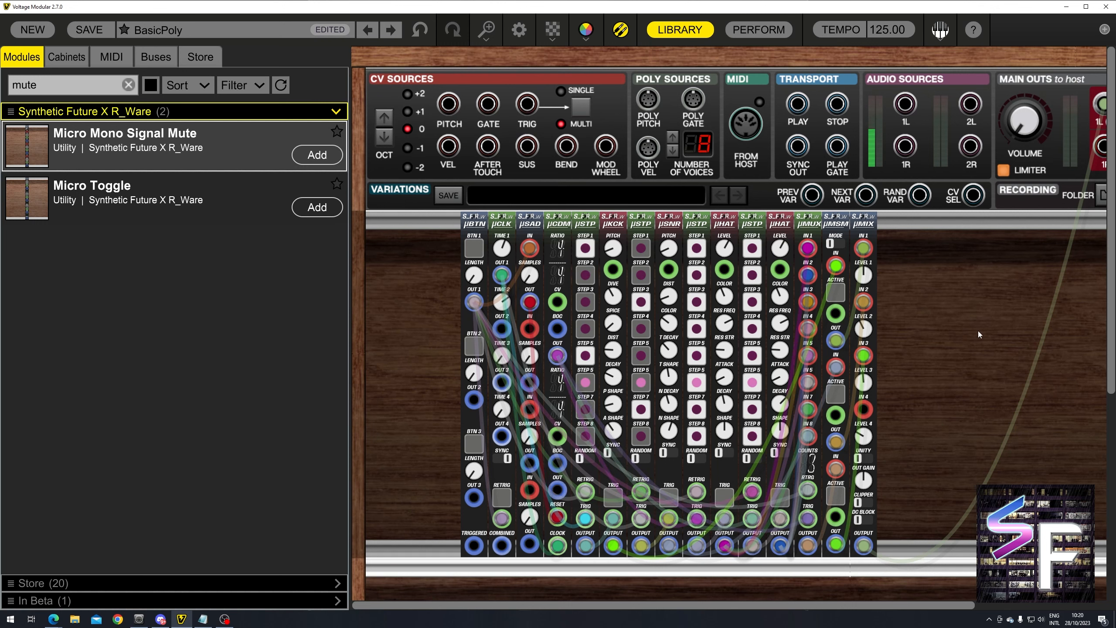
pyautogui.moveTo(864, 545); pyautogui.dragTo(1101, 103)
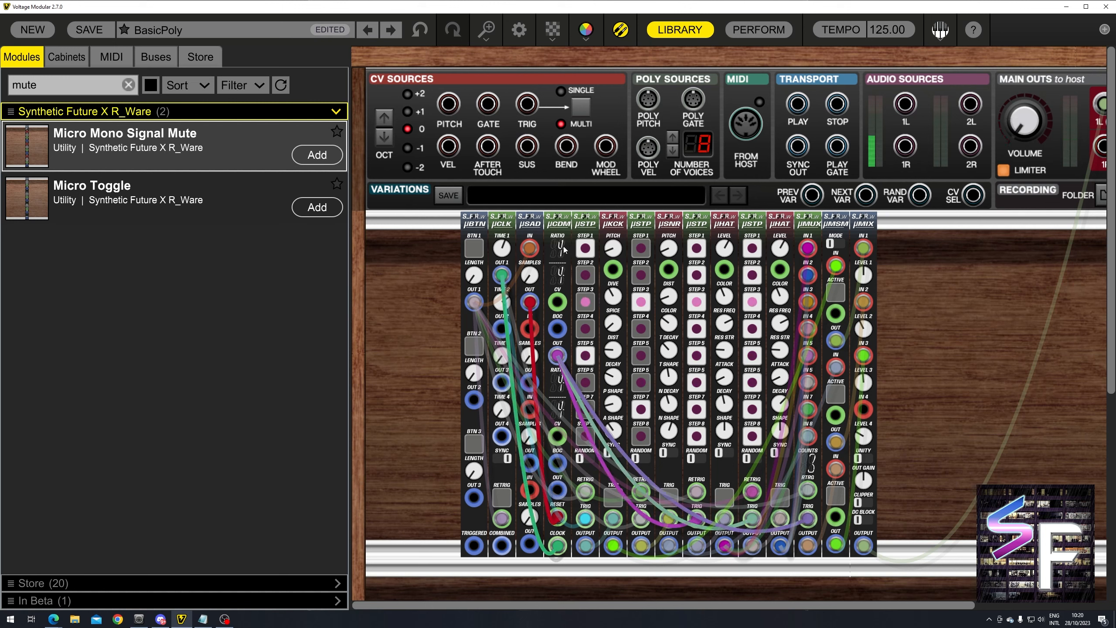
# Set the clock divider's Ratio Numerator 1 to 3, then restart the sequencers with the main volume raised to hear the polyrhythm.
pyautogui.moveTo(564, 255)
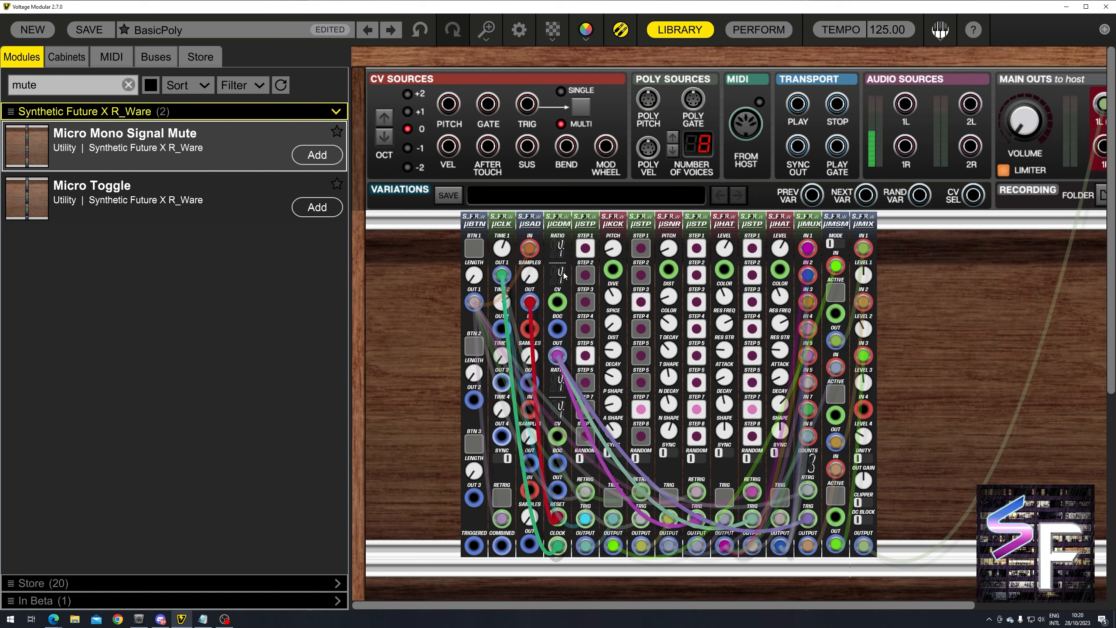
pyautogui.click(561, 254)
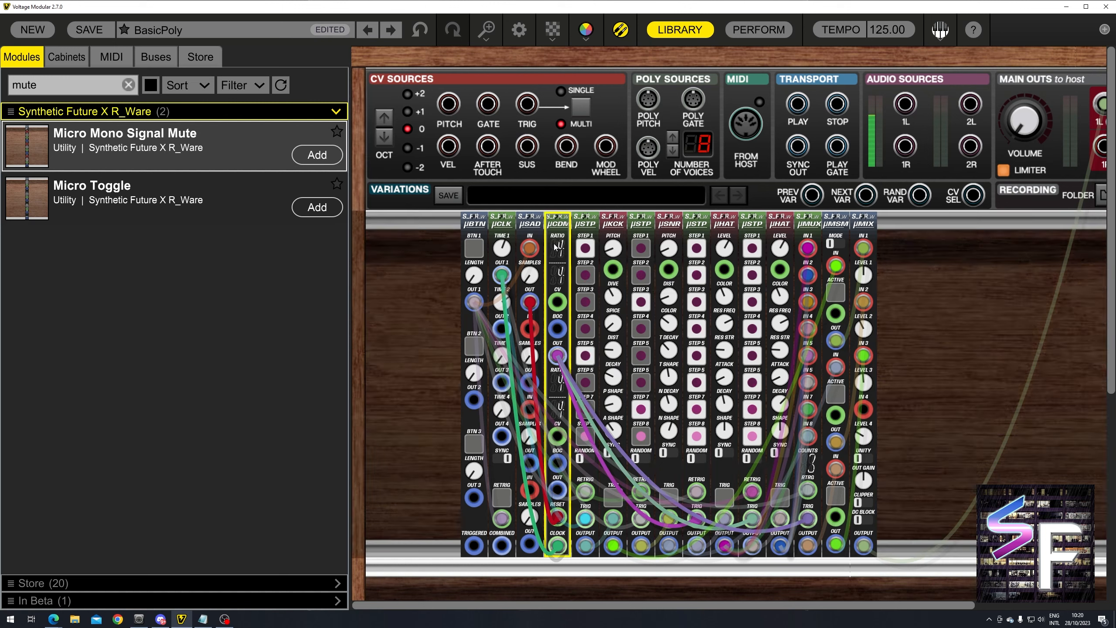
pyautogui.moveTo(562, 249); pyautogui.dragTo(561, 258)
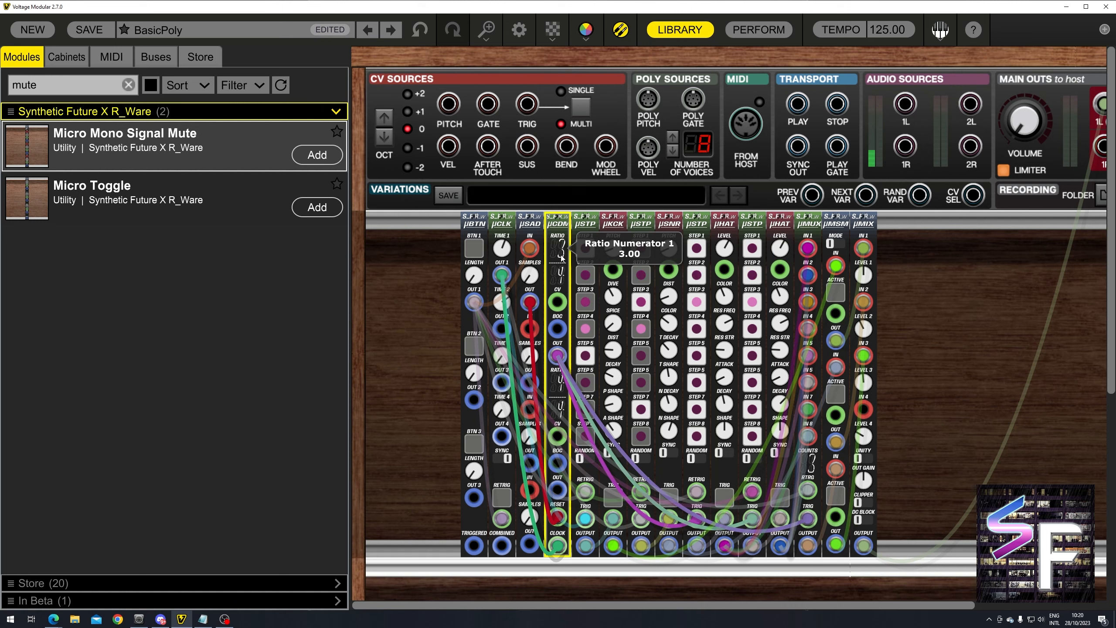
pyautogui.click(473, 249)
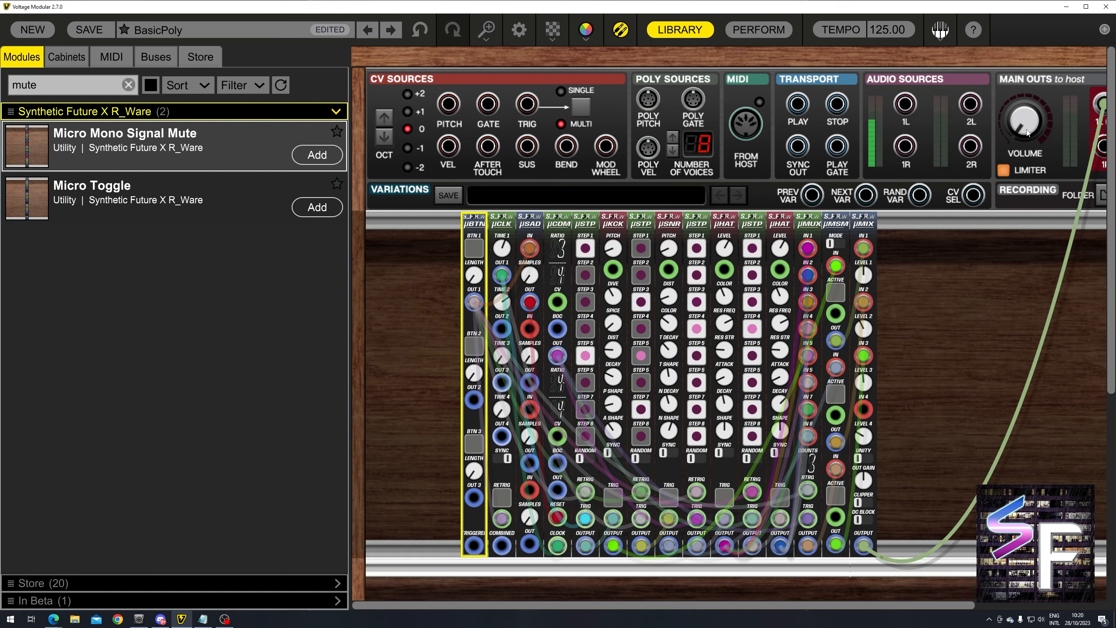
pyautogui.moveTo(1027, 131); pyautogui.dragTo(1045, 69)
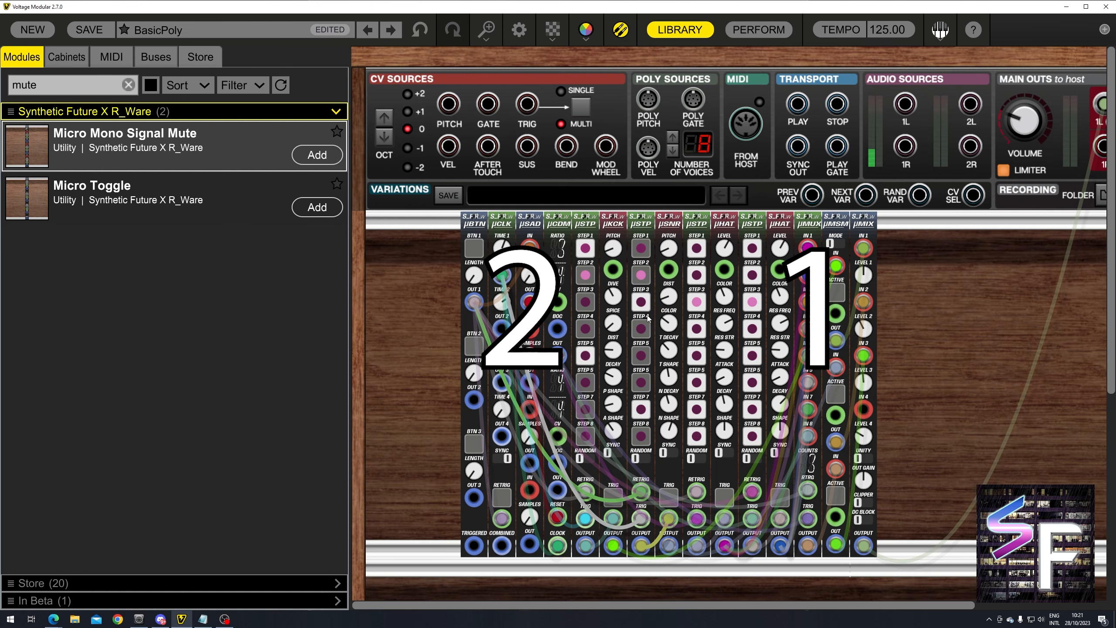
pyautogui.click(696, 357)
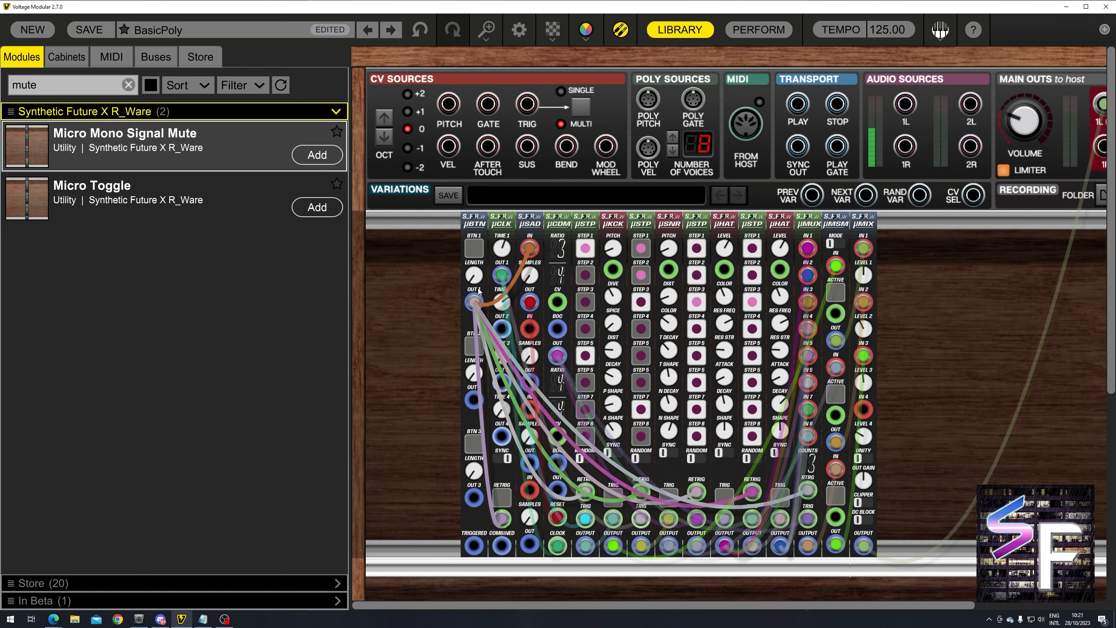
pyautogui.click(474, 249)
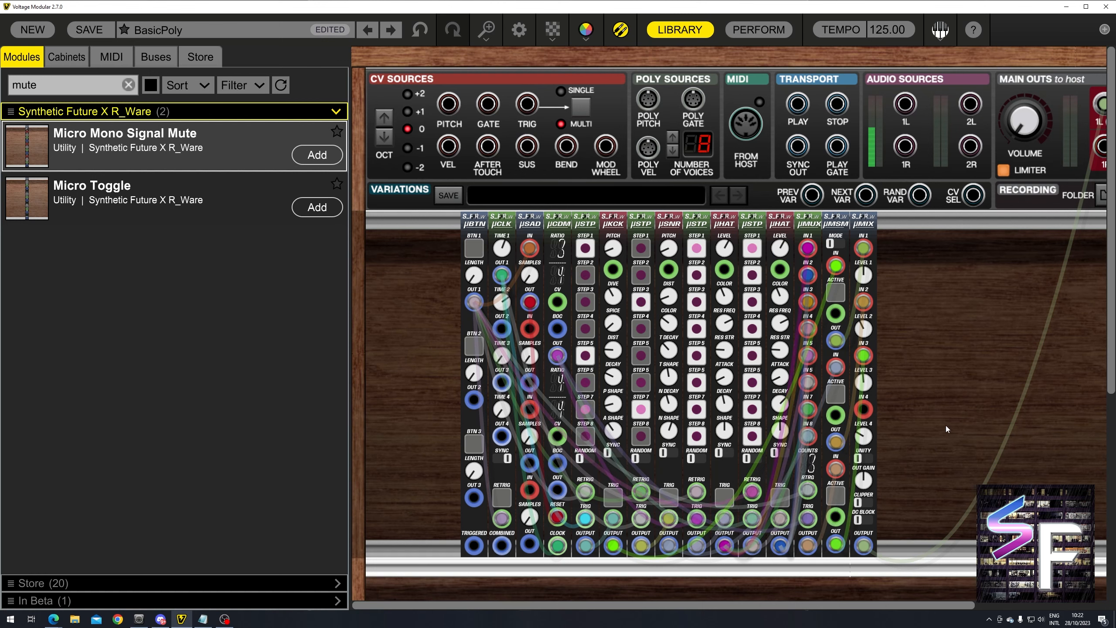
# Search the module library for "hat" and add a Micro HiHat module to the rack.
pyautogui.scroll(-3, 945, 426)
pyautogui.scroll(3, 945, 426)
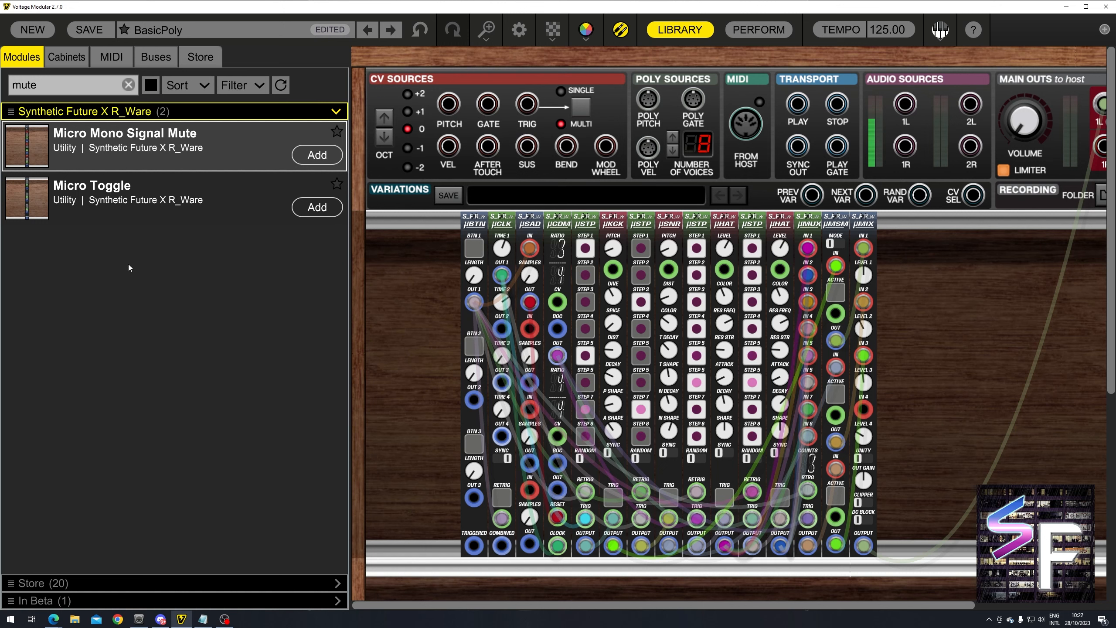
pyautogui.click(66, 85)
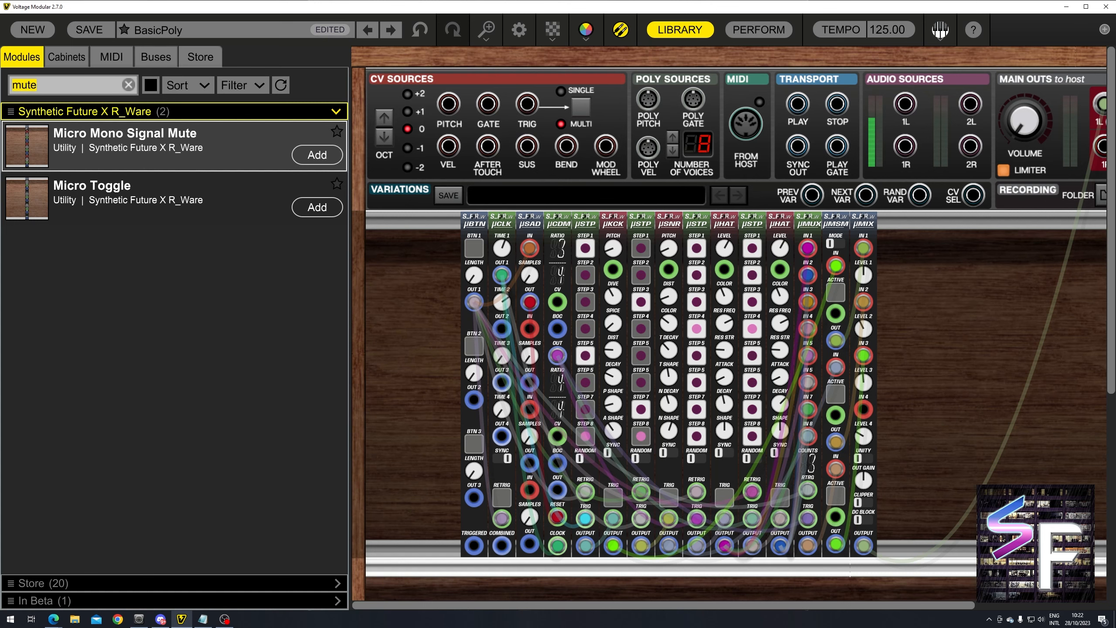
pyautogui.write('hat')
pyautogui.doubleClick(123, 176)
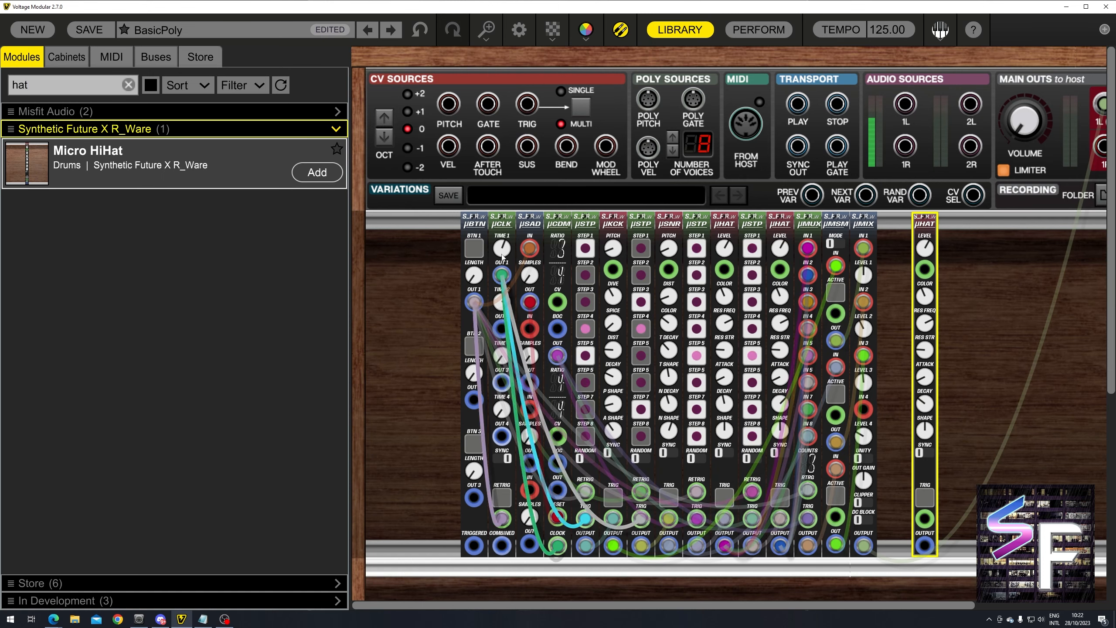
# Patch the clock into the new HiHat's trigger input and connect the HiHat's output to mixer input 4.
pyautogui.moveTo(502, 258)
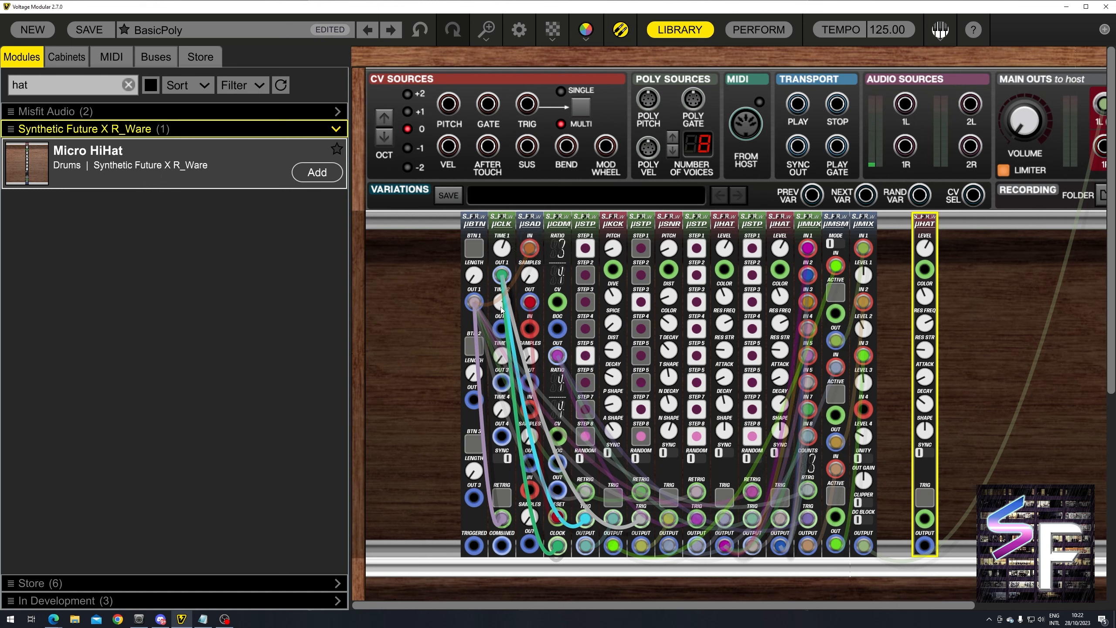
pyautogui.click(502, 257)
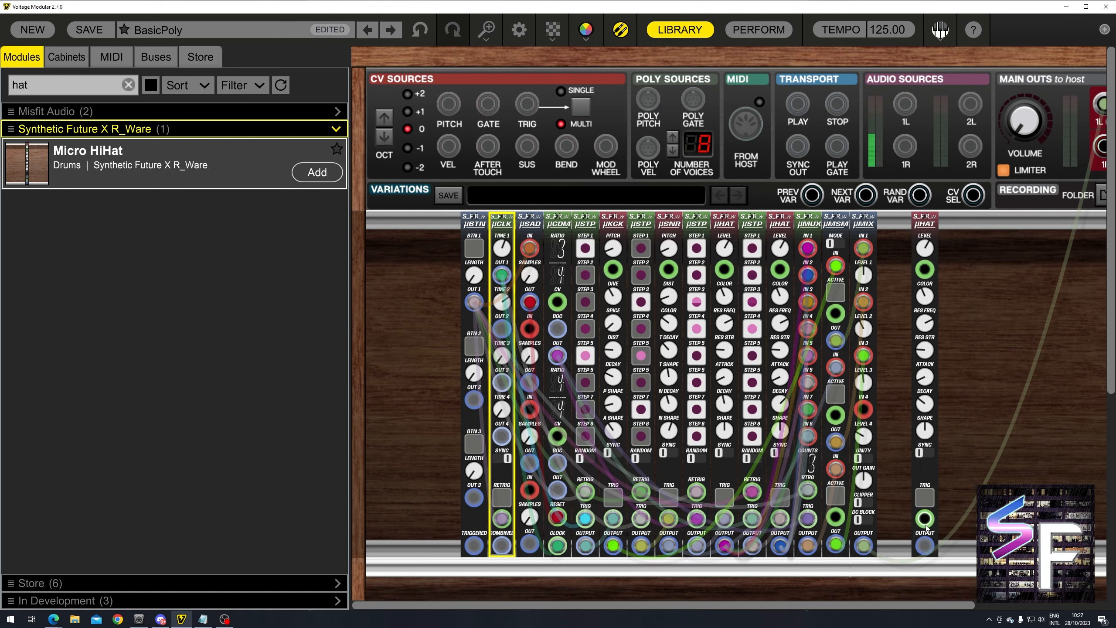
pyautogui.moveTo(926, 544); pyautogui.dragTo(925, 523)
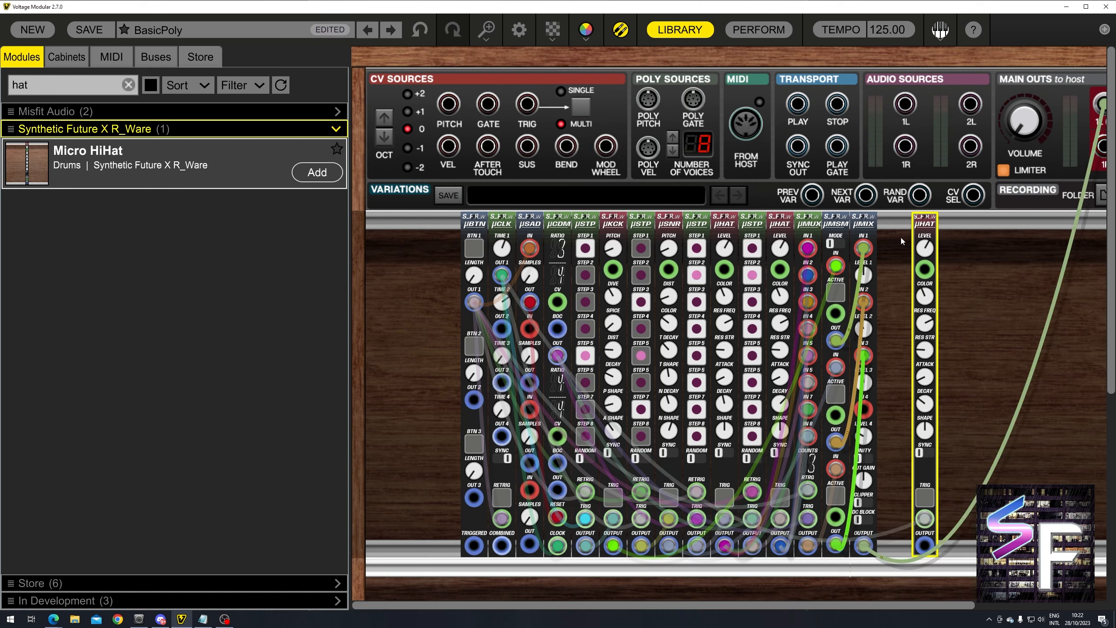
pyautogui.moveTo(932, 545); pyautogui.dragTo(864, 410)
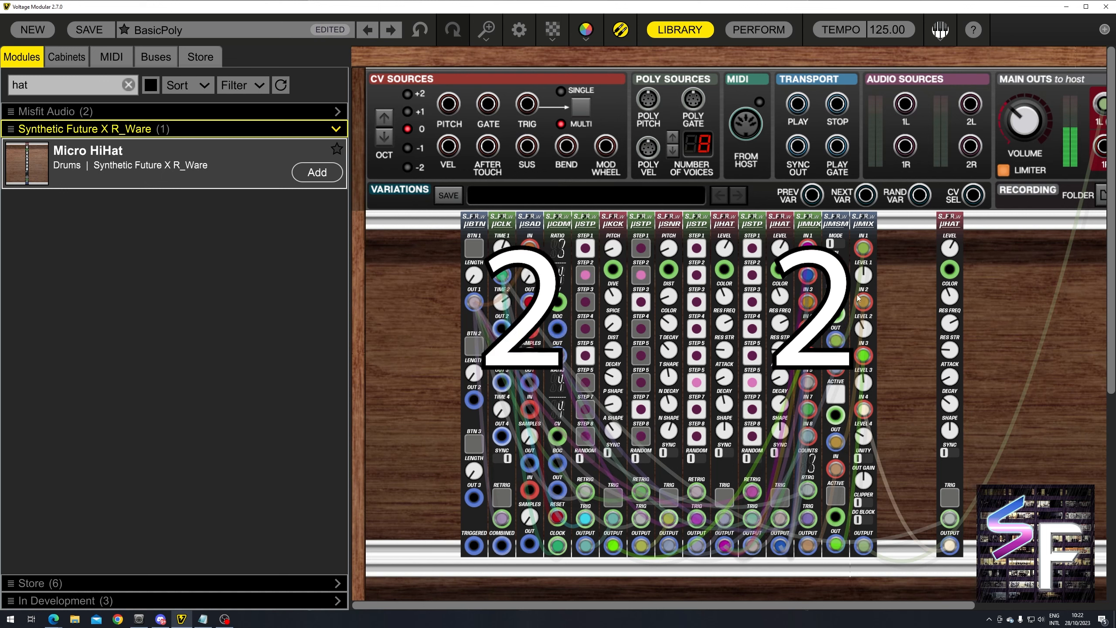
# Compare the rhythm with Ratio Numerator 1 at 4 and at 3, restarting the sequencers after each change.
pyautogui.click(566, 238)
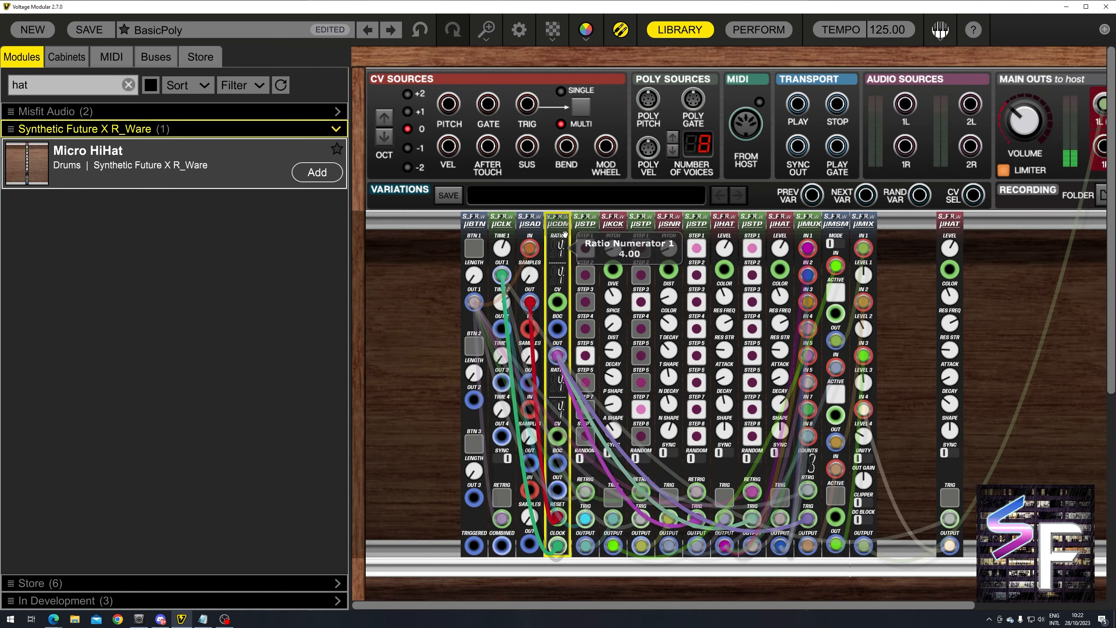
pyautogui.click(475, 250)
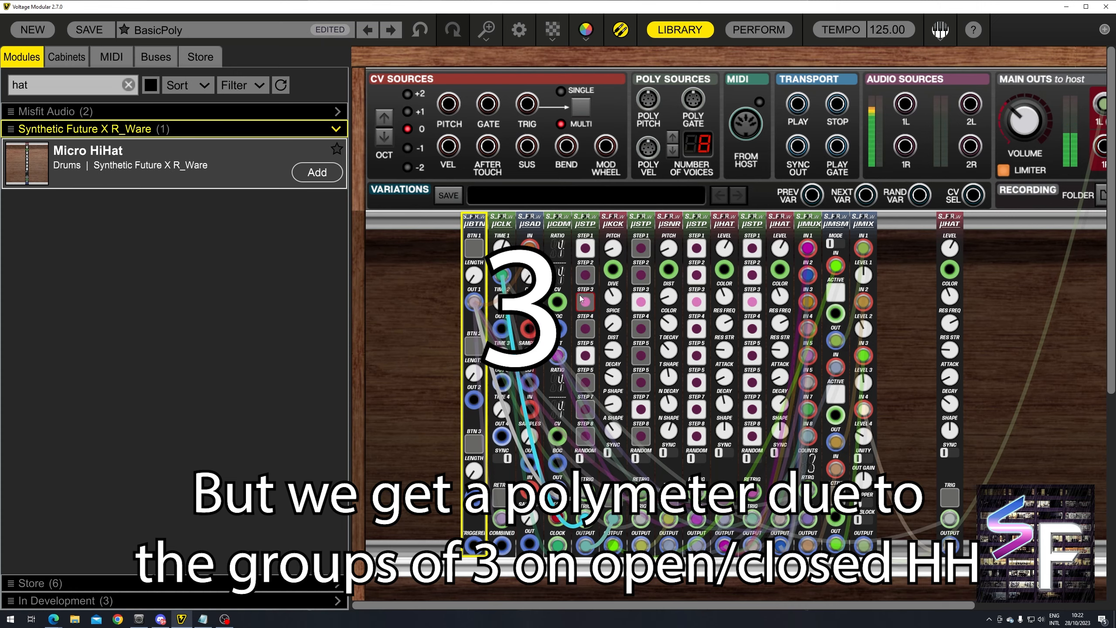
pyautogui.click(559, 253)
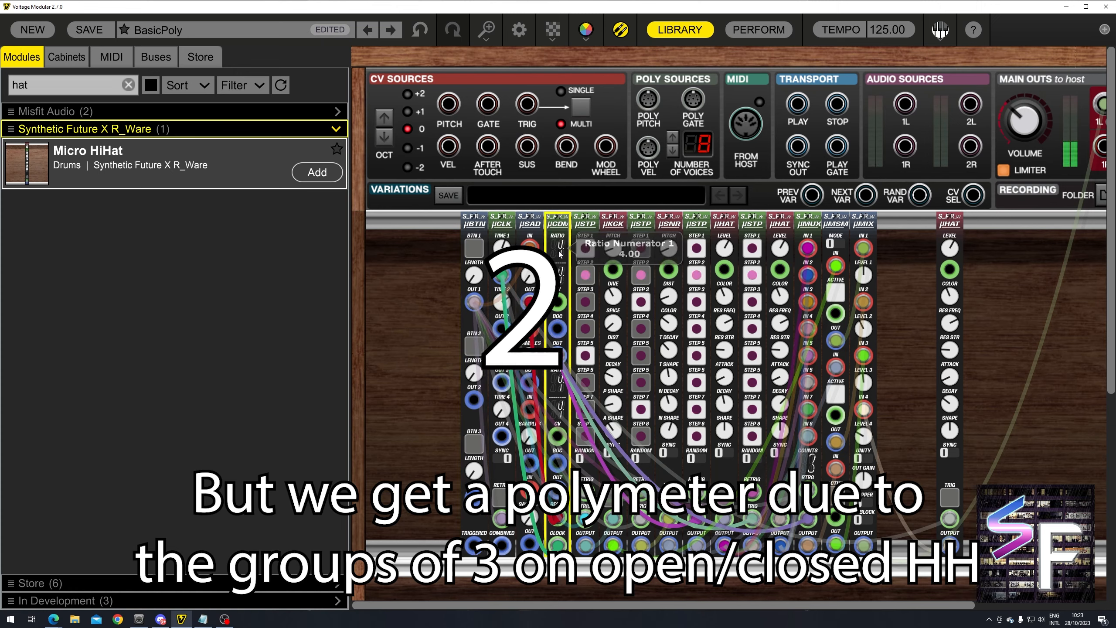
pyautogui.click(475, 251)
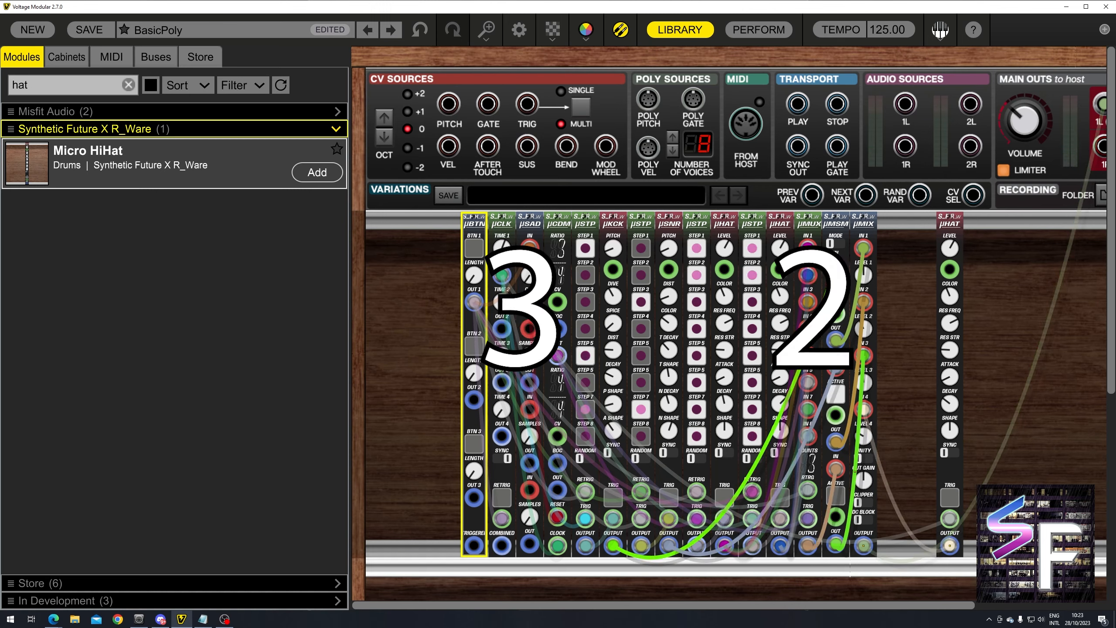
# Deactivate the first two channels of the signal mute module and turn the main volume down.
pyautogui.click(836, 293)
pyautogui.click(835, 395)
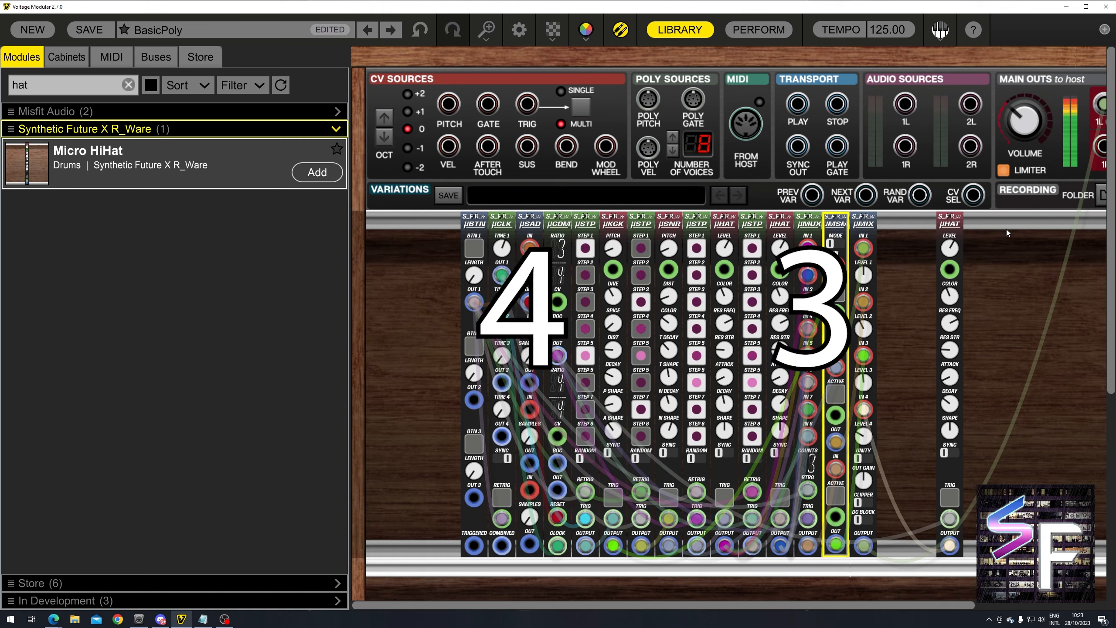
pyautogui.moveTo(1025, 120); pyautogui.dragTo(934, 544)
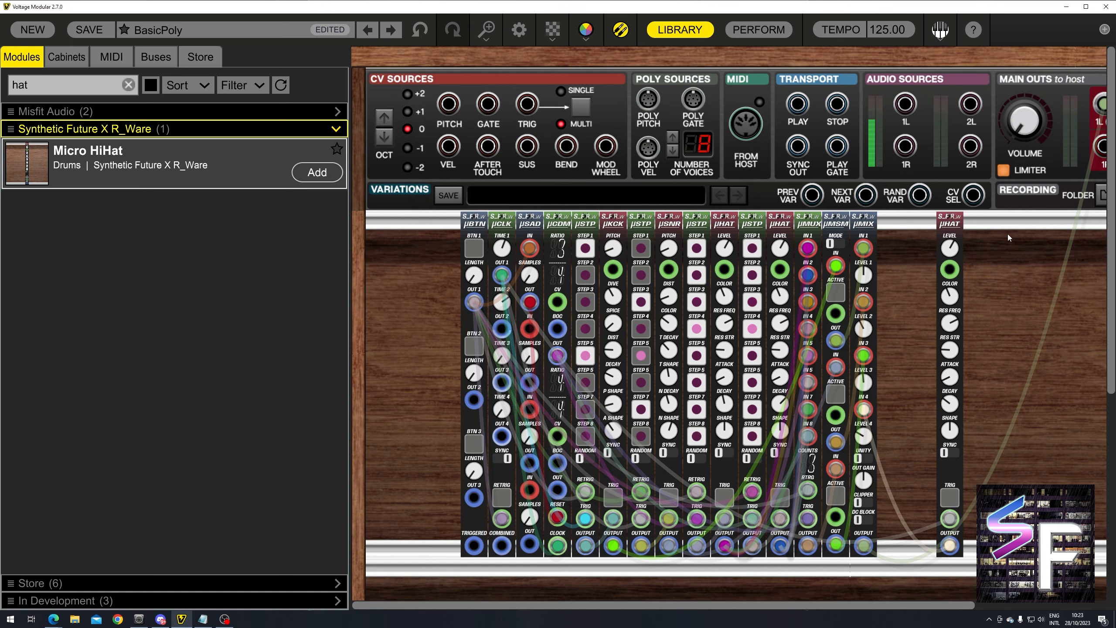
# Move the added HiHat module directly beside the mixer in the rack.
pyautogui.click(943, 218)
pyautogui.moveTo(942, 217); pyautogui.dragTo(883, 218)
pyautogui.click(942, 226)
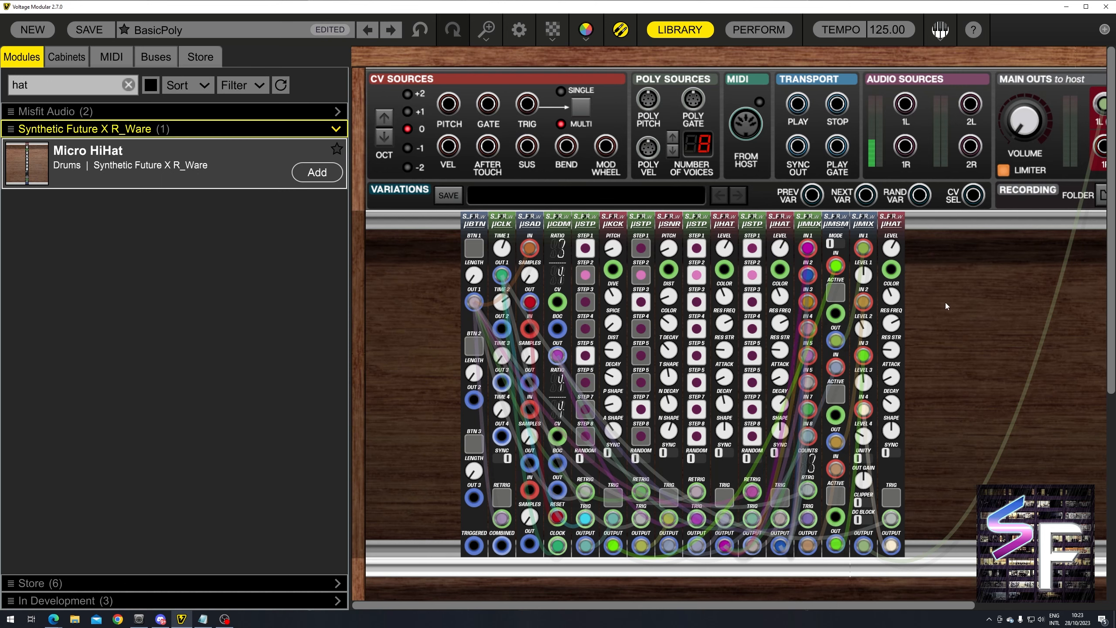
pyautogui.scroll(-1, 954, 344)
pyautogui.scroll(1, 949, 341)
pyautogui.moveTo(966, 236); pyautogui.dragTo(449, 328)
pyautogui.moveTo(416, 238); pyautogui.dragTo(954, 297)
pyautogui.click(968, 240)
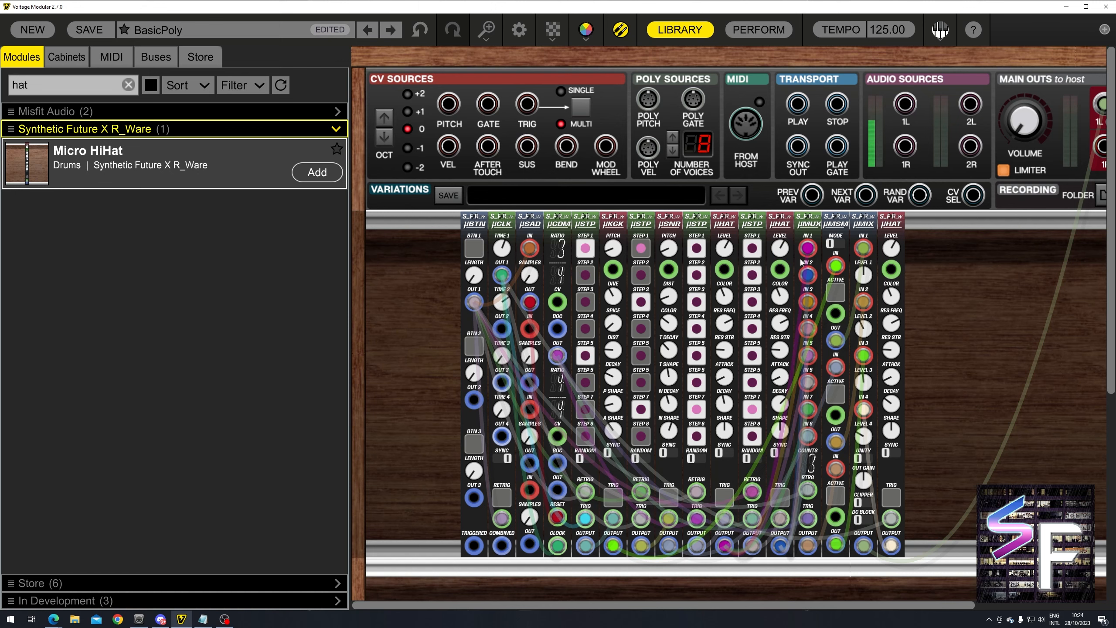
# Save the patch as BasicPoly in the Micro category of User Presets, overwriting the existing preset.
pyautogui.click(89, 30)
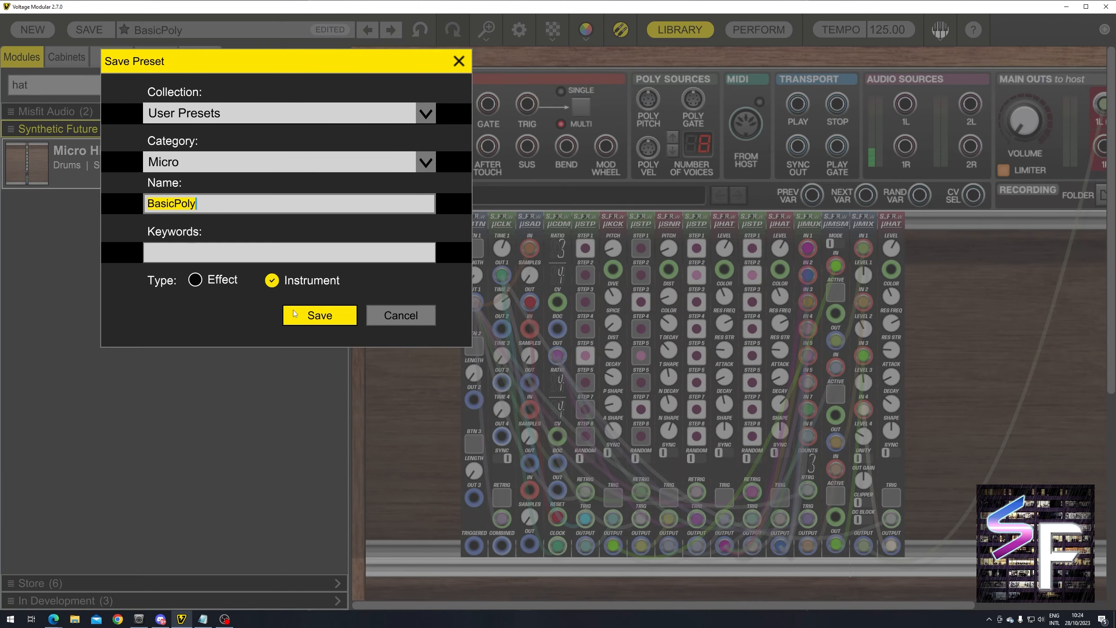
pyautogui.click(317, 316)
pyautogui.click(513, 340)
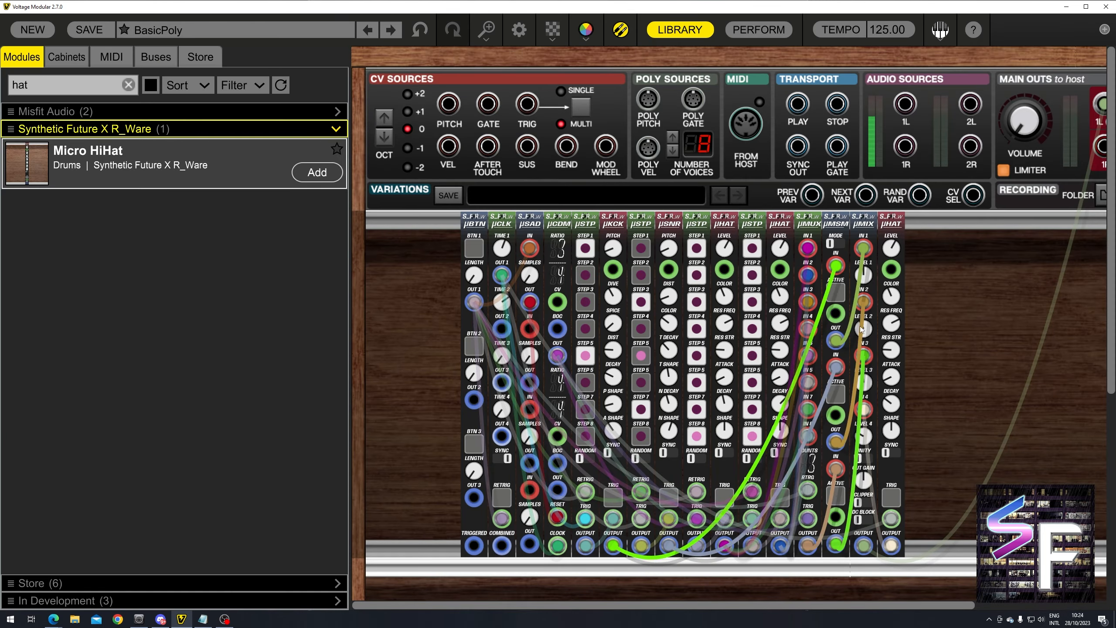
# Set the clock divider's first ratio denominator to 5, then restart the sequencers and raise the main volume.
pyautogui.moveTo(961, 234); pyautogui.dragTo(429, 288)
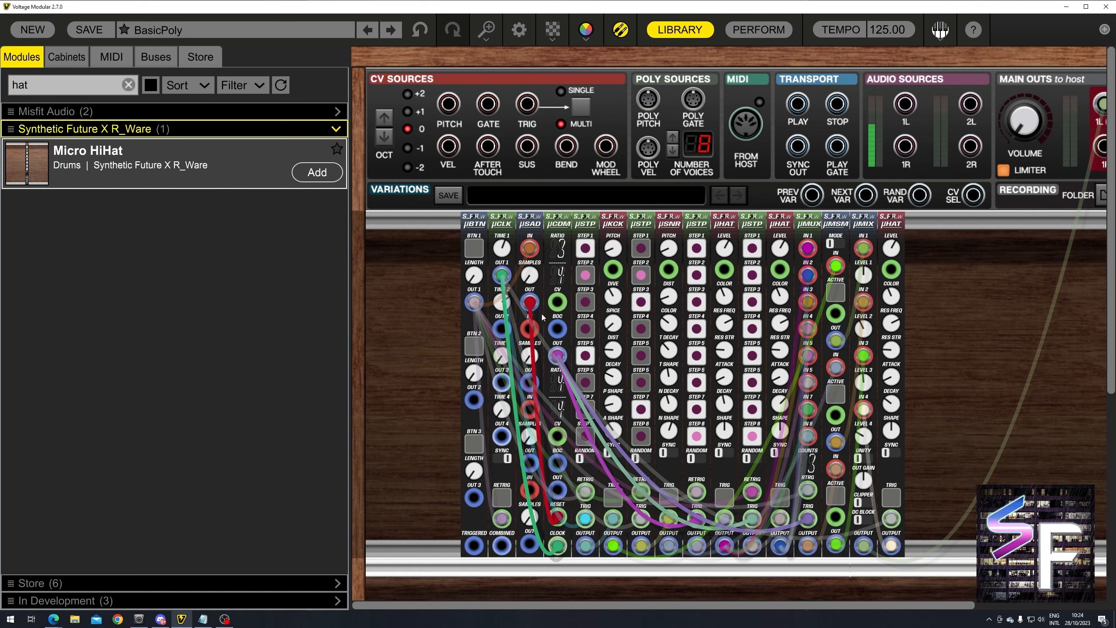
pyautogui.moveTo(559, 276); pyautogui.dragTo(566, 260)
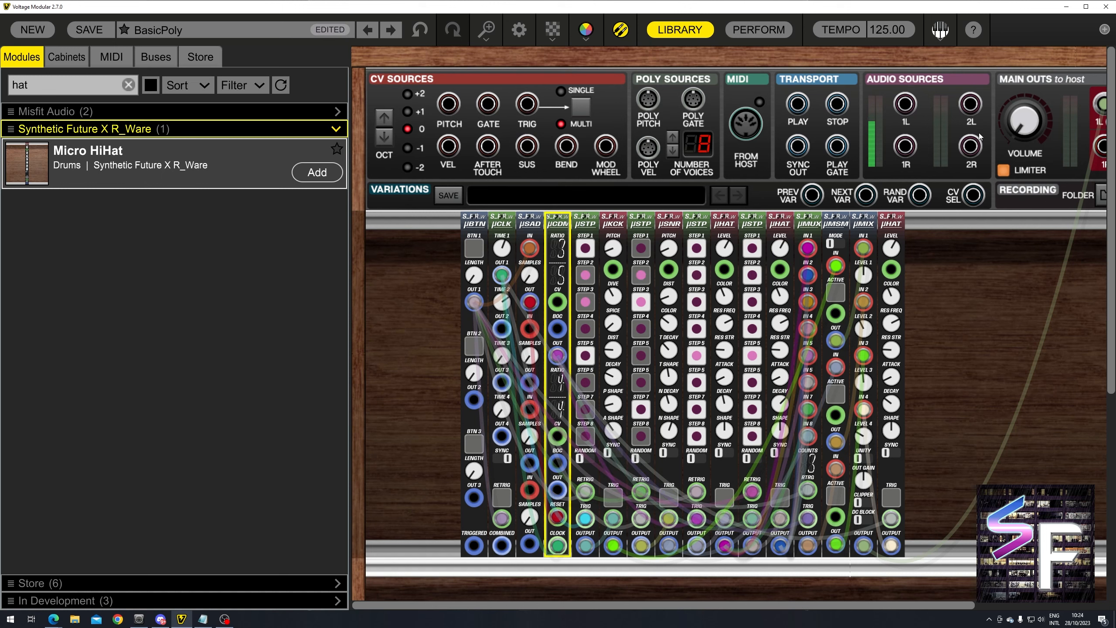
pyautogui.click(476, 249)
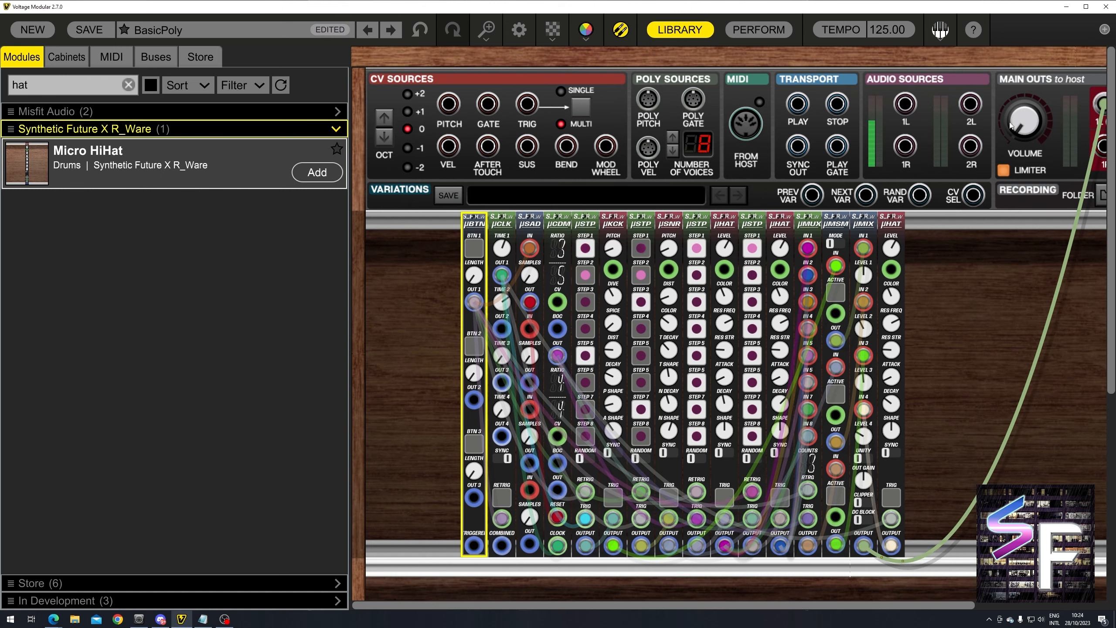
pyautogui.moveTo(1024, 119); pyautogui.dragTo(1034, 80)
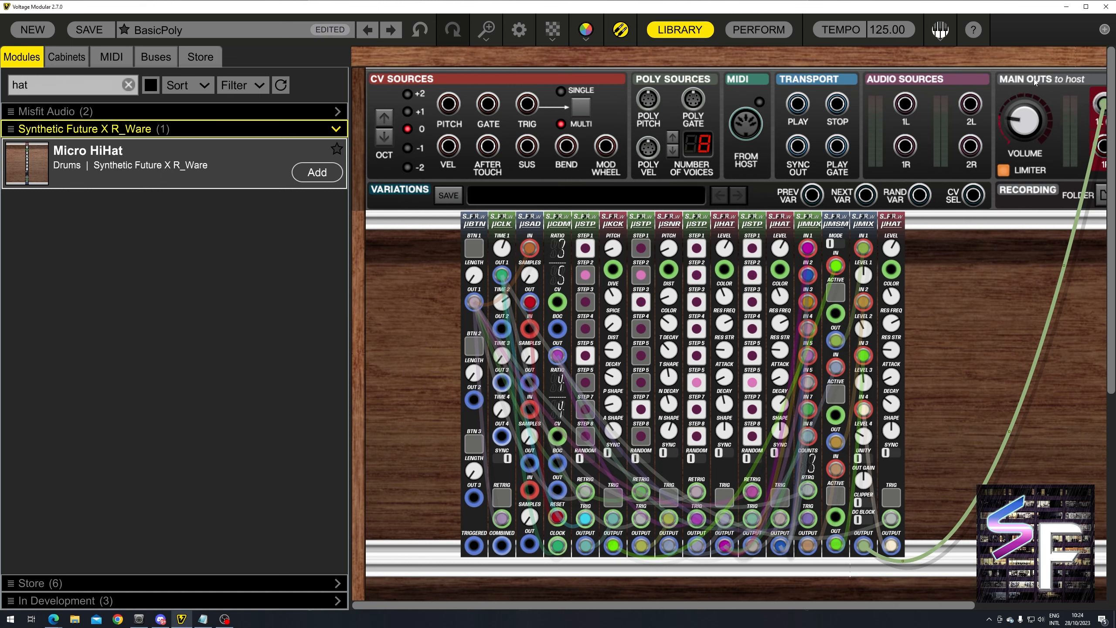
# Unplug the added HiHat's trigger cable, then set the multiplexer's Counts to 5 and restart the sequencers.
pyautogui.click(897, 521)
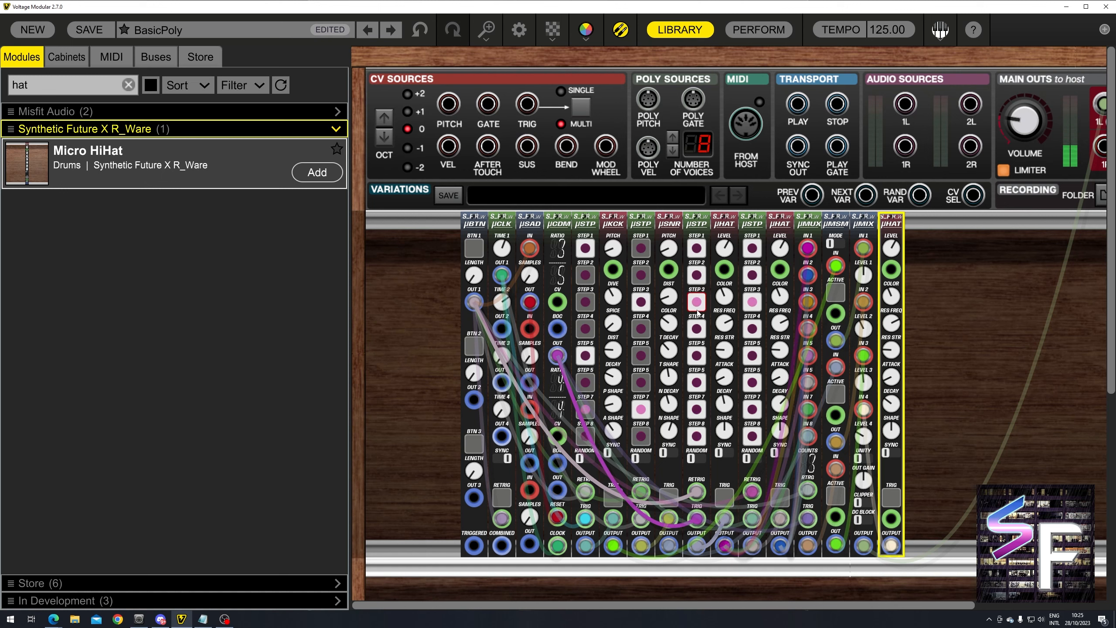
pyautogui.click(818, 462)
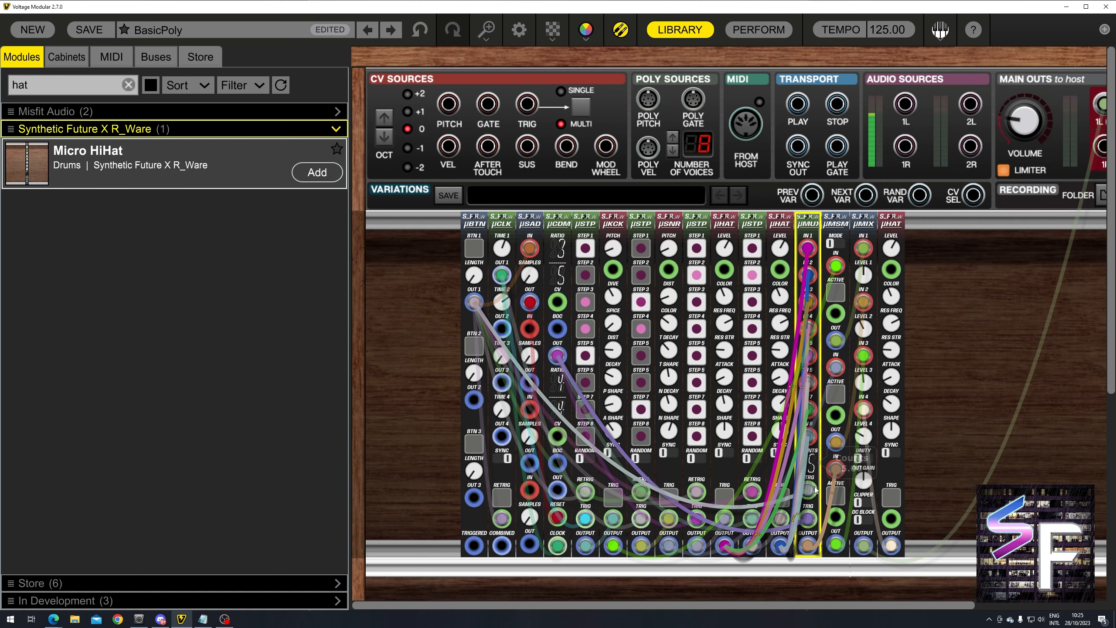
pyautogui.click(487, 263)
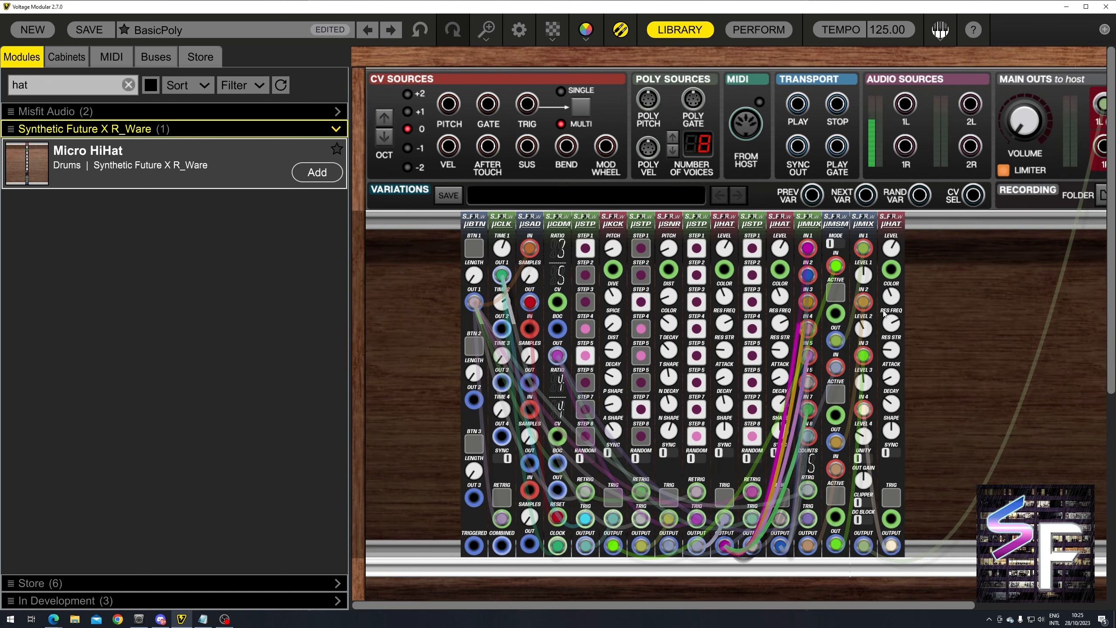
# Overwrite the BasicPoly preset with the edited 3/5 ratio patch.
pyautogui.moveTo(945, 215); pyautogui.dragTo(318, 379)
pyautogui.click(420, 276)
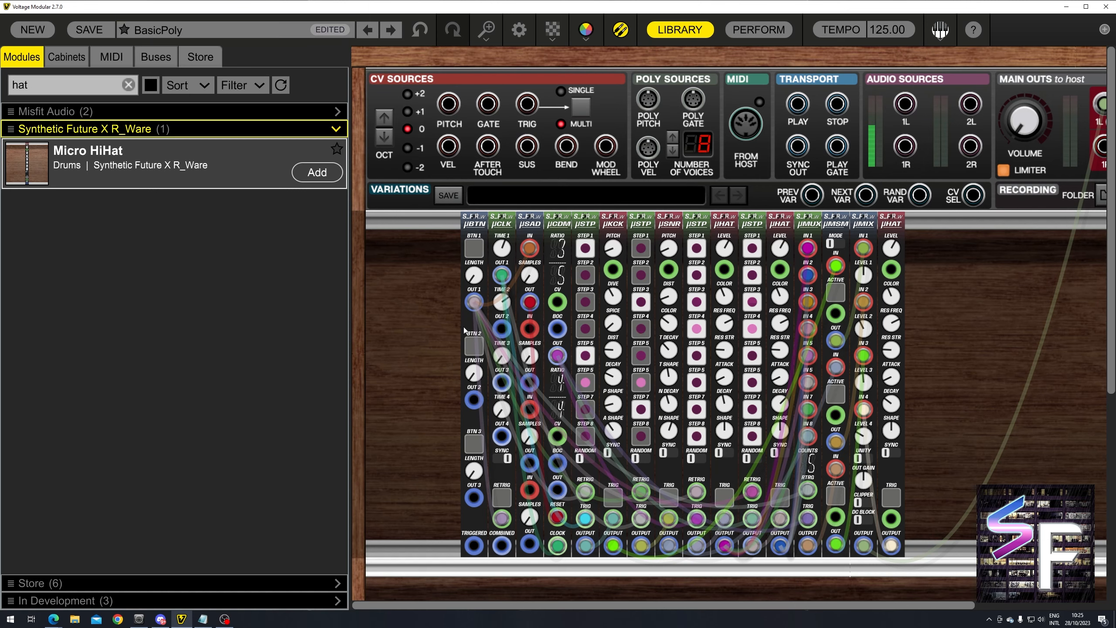
pyautogui.click(87, 31)
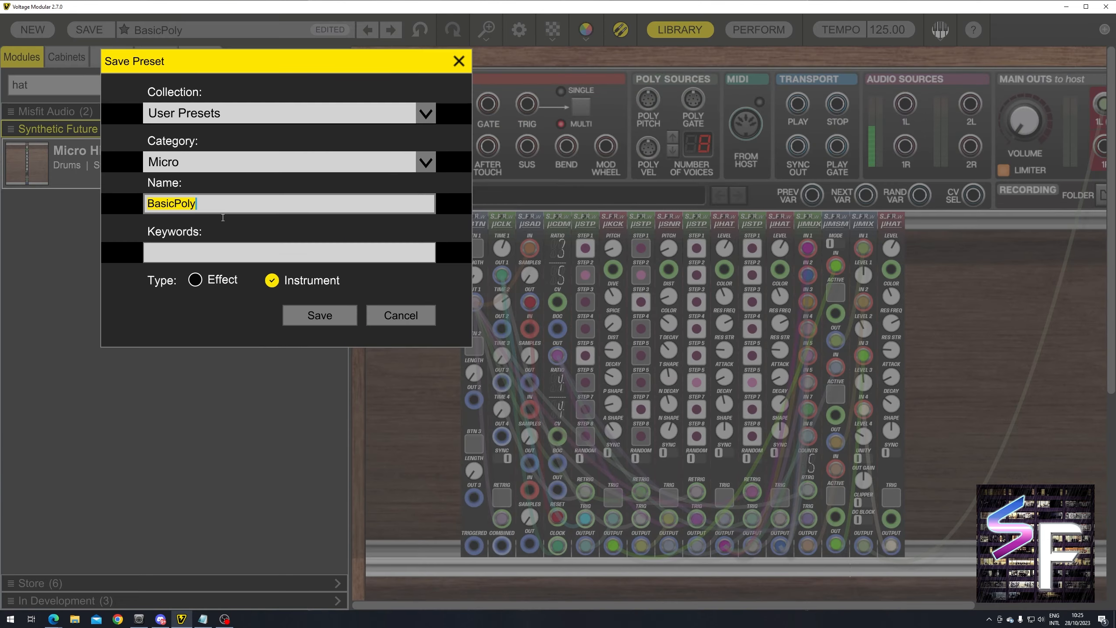
pyautogui.click(319, 315)
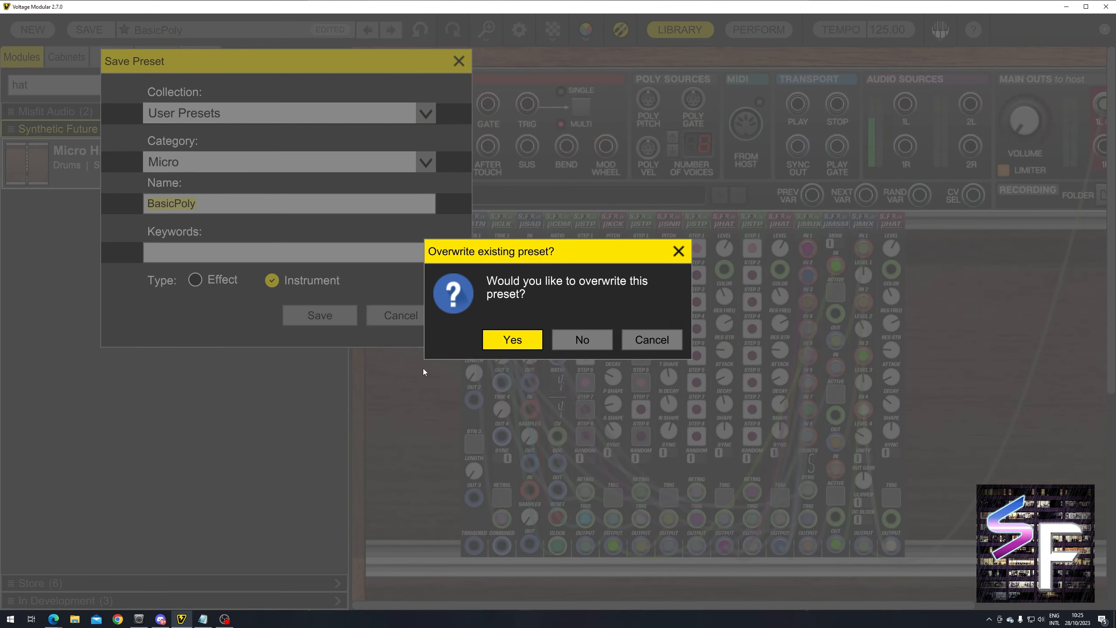
pyautogui.click(512, 339)
# Load the NastyPoly preset from the Micro category of User Presets and hide the module library.
pyautogui.click(211, 31)
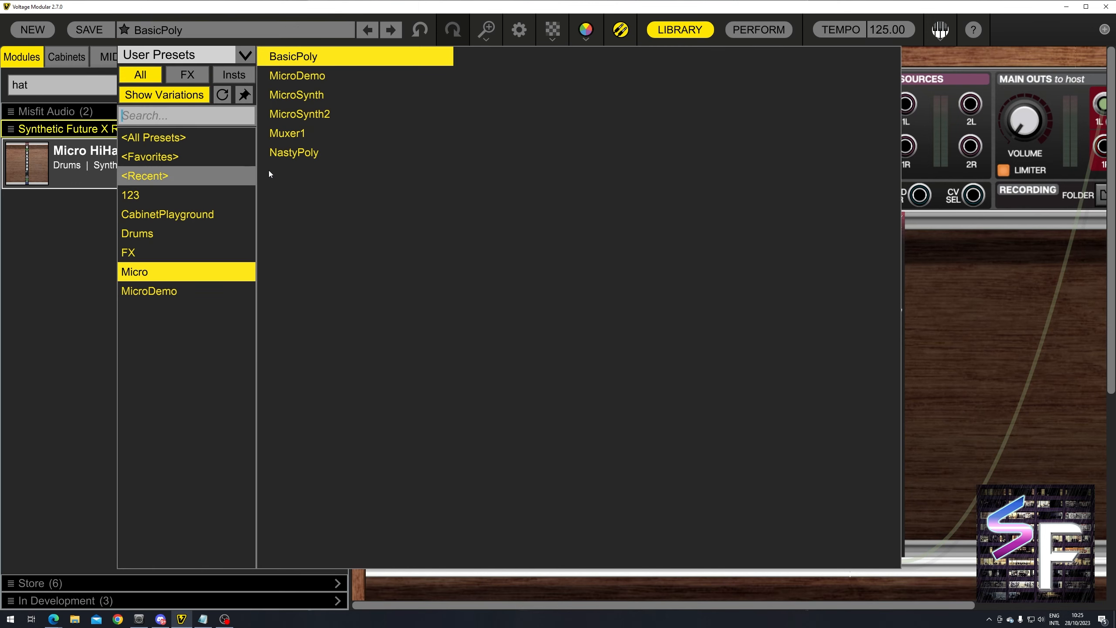
pyautogui.click(331, 153)
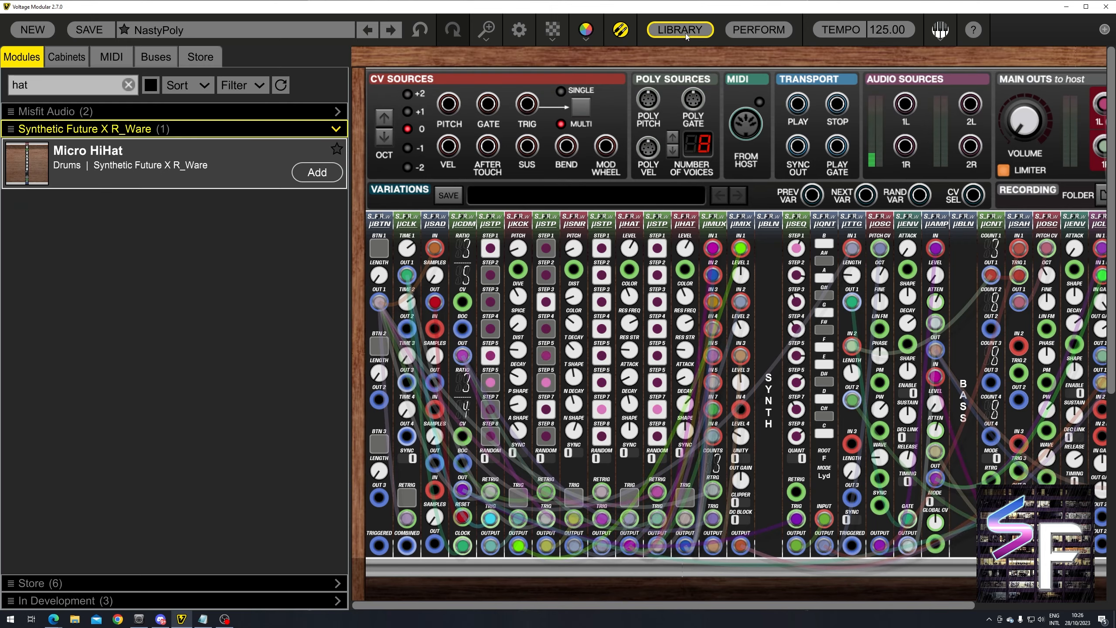
pyautogui.click(687, 36)
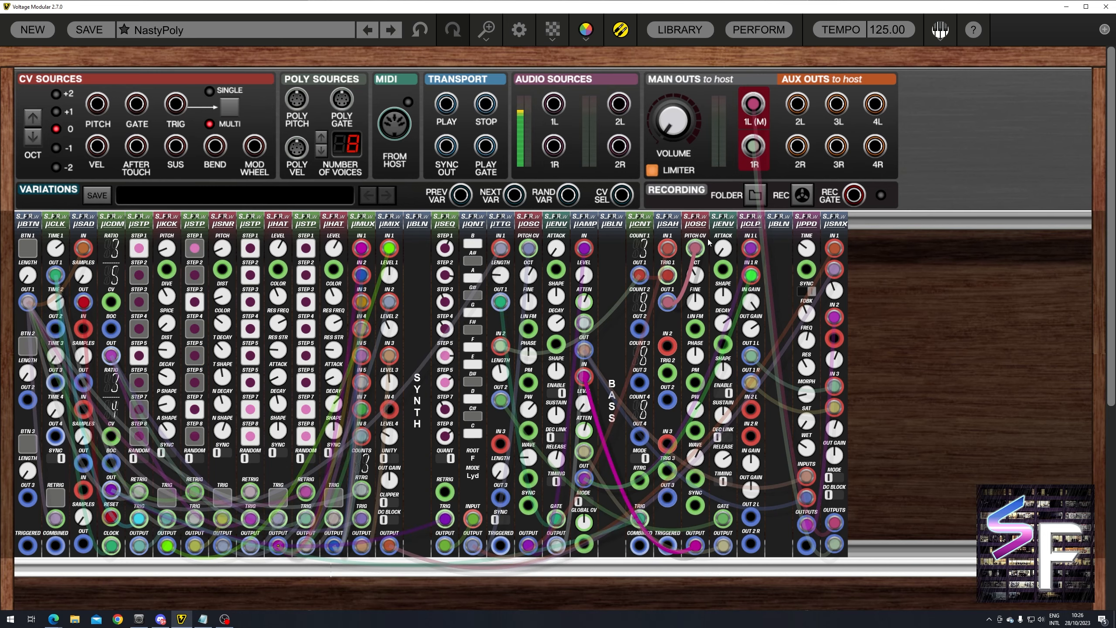
# Raise the main output volume to make the NastyPoly patch audible.
pyautogui.moveTo(672, 130); pyautogui.dragTo(685, 83)
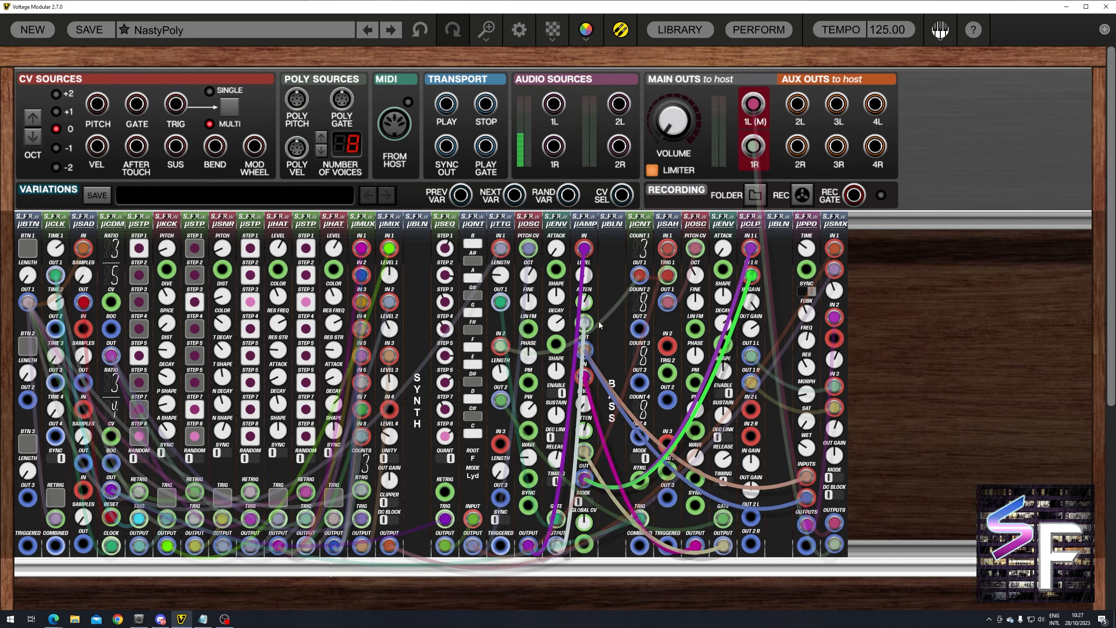
pyautogui.moveTo(643, 249)
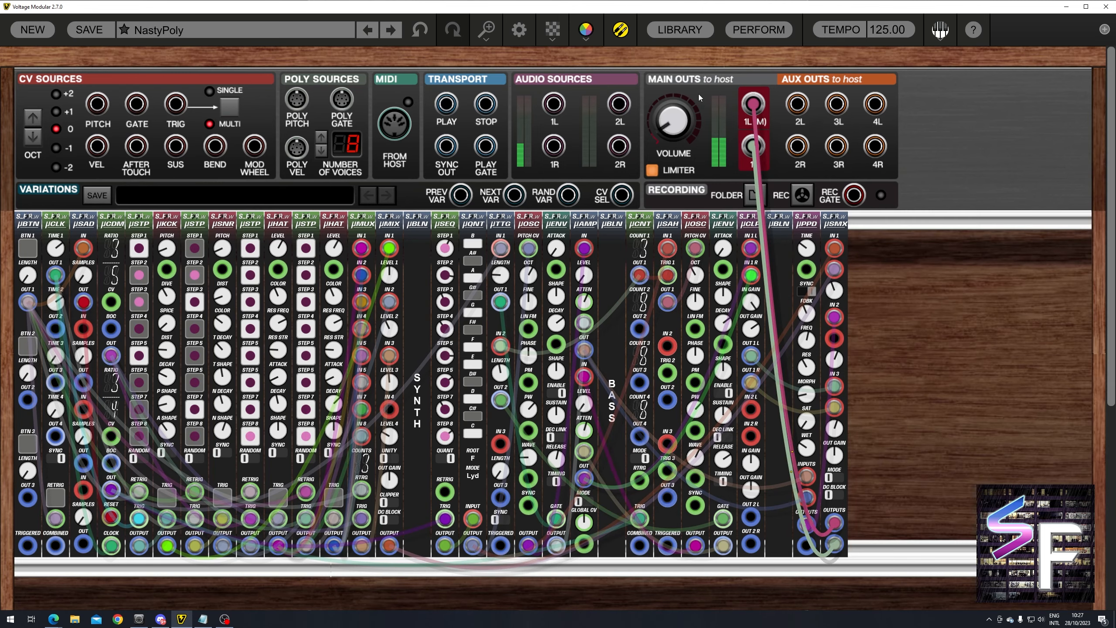
pyautogui.doubleClick(677, 135)
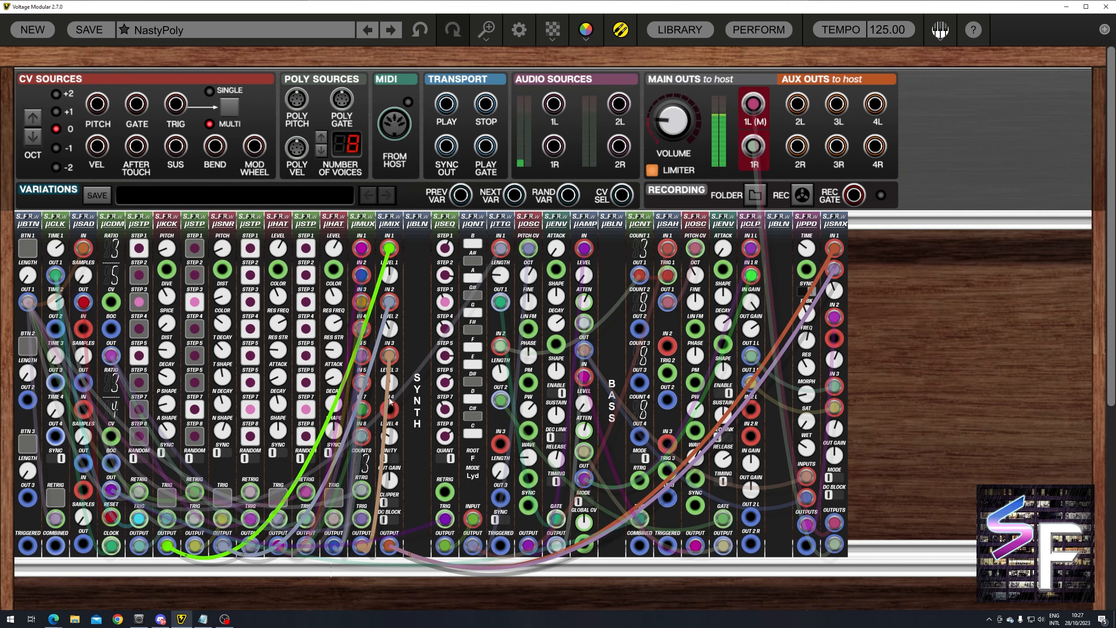
# Lower Level 3 on the drum mixer, then set the stereo mixer's Level 2 to 1.05 and Level 3 to 0.00.
pyautogui.moveTo(389, 382); pyautogui.dragTo(400, 408)
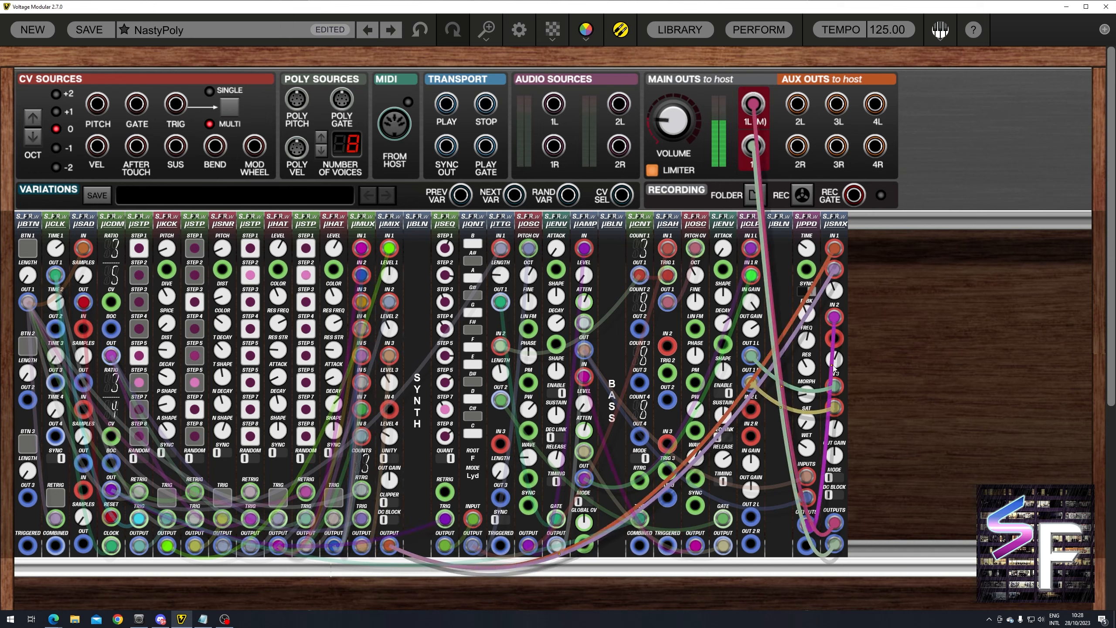
pyautogui.moveTo(834, 360); pyautogui.dragTo(834, 422)
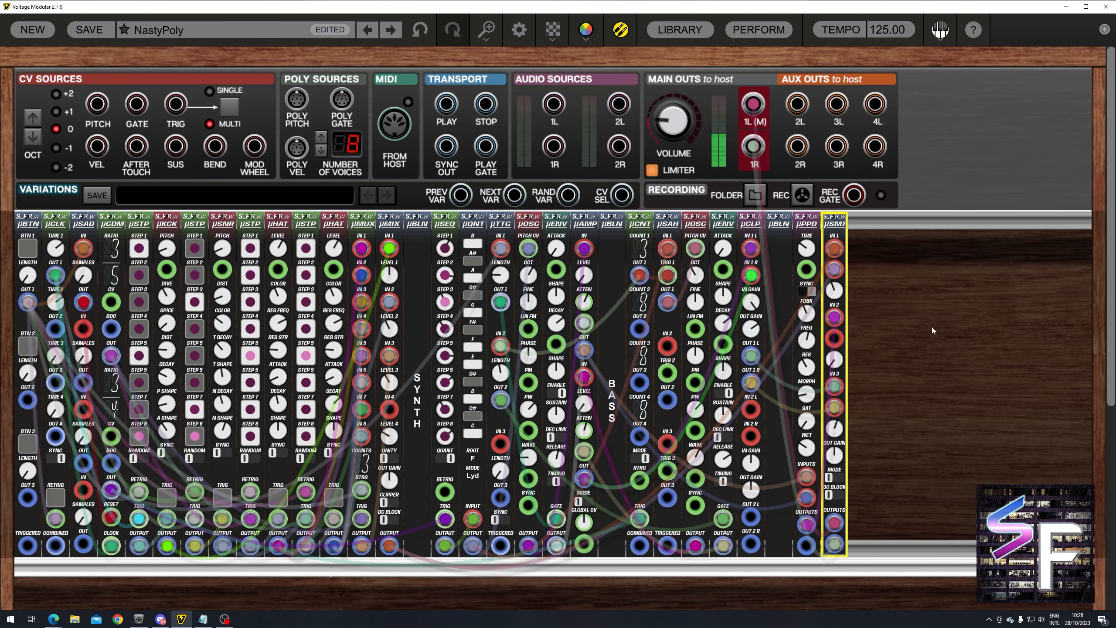
pyautogui.moveTo(845, 349); pyautogui.dragTo(877, 232)
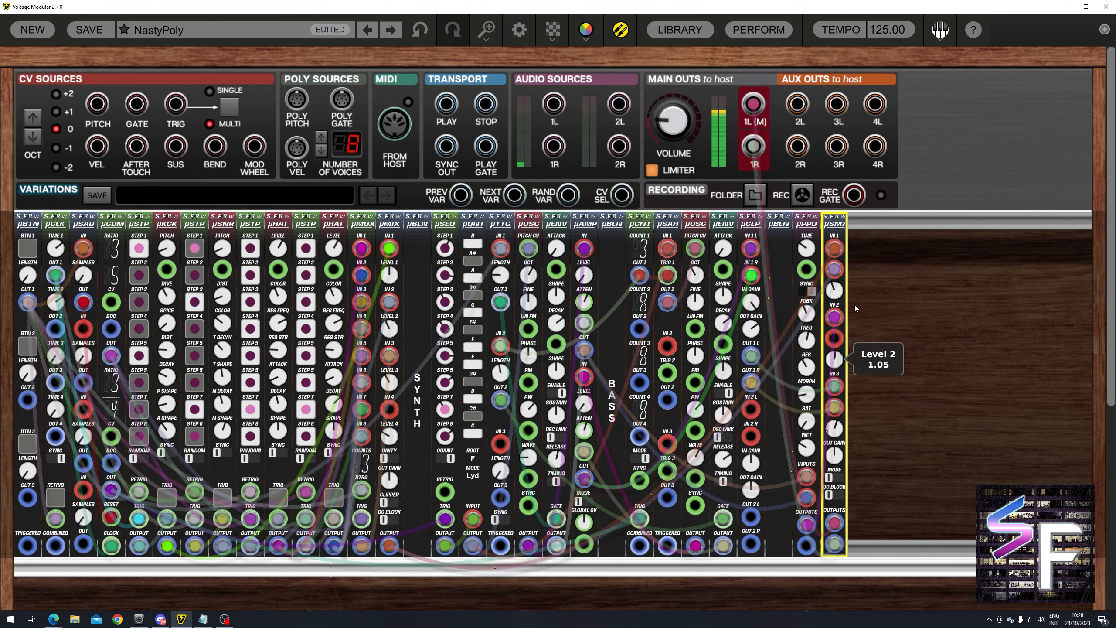
pyautogui.moveTo(835, 429); pyautogui.dragTo(844, 474)
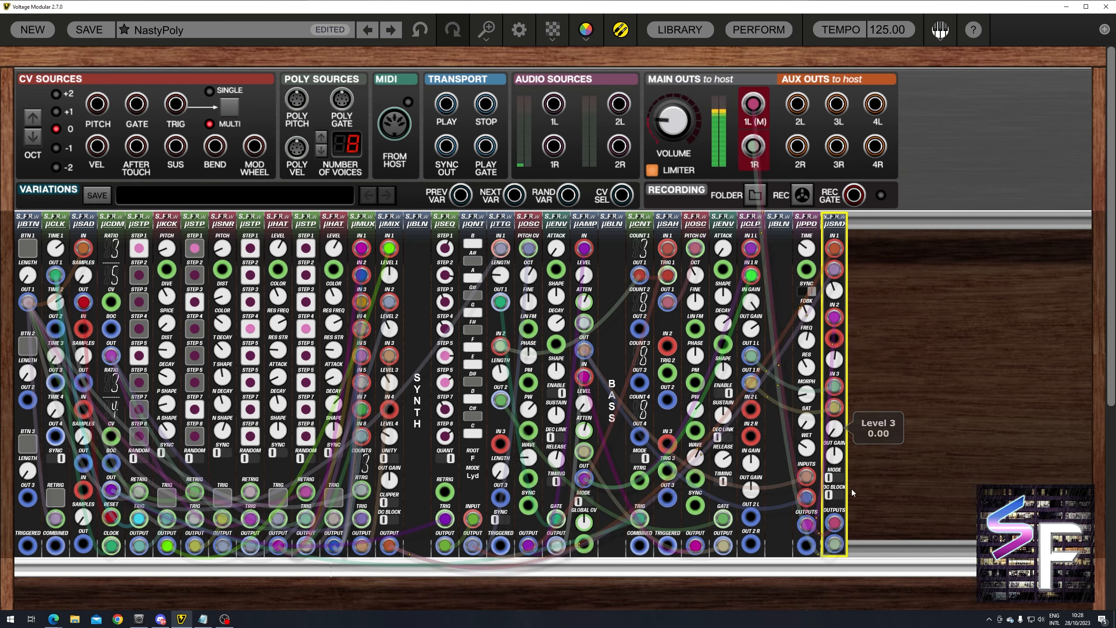